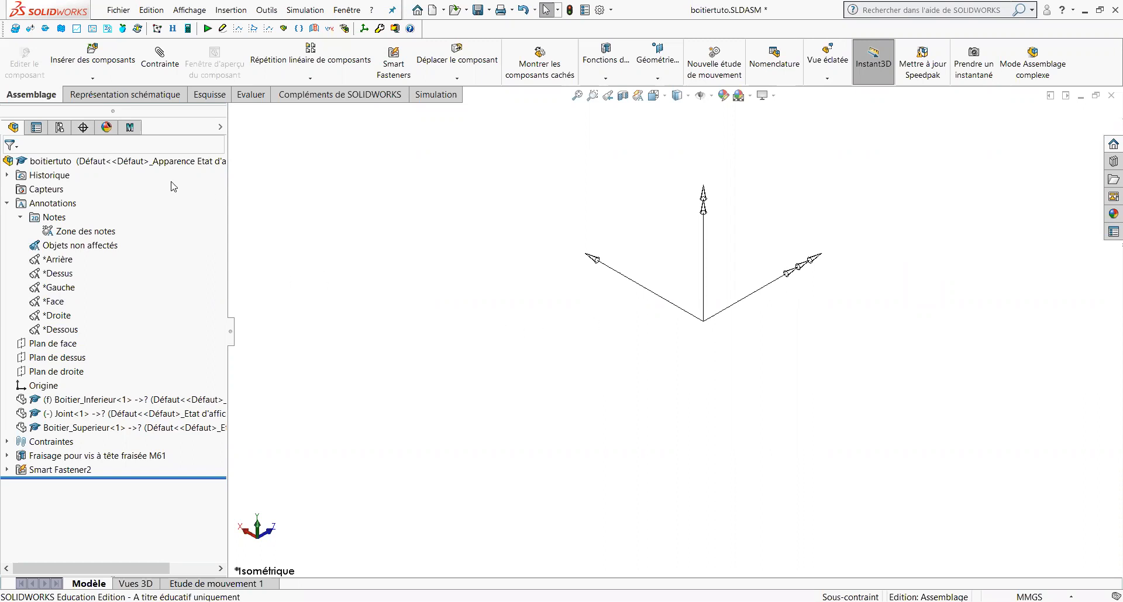
# Show the components of the boitiertuto assembly in the model view
pyautogui.click(61, 165)
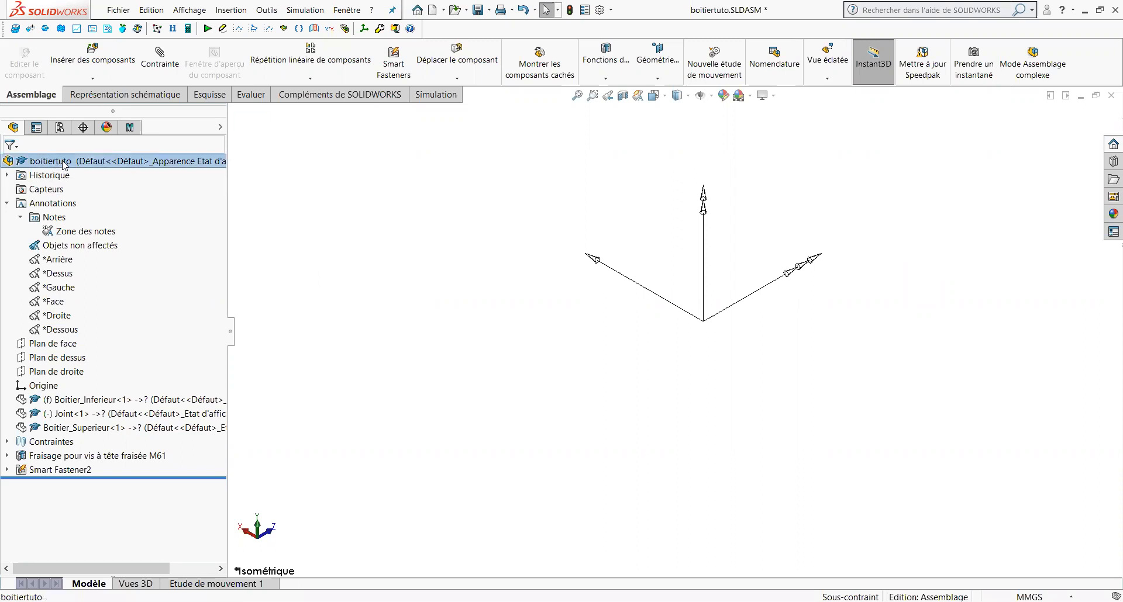
pyautogui.rightClick(63, 165)
pyautogui.click(85, 120)
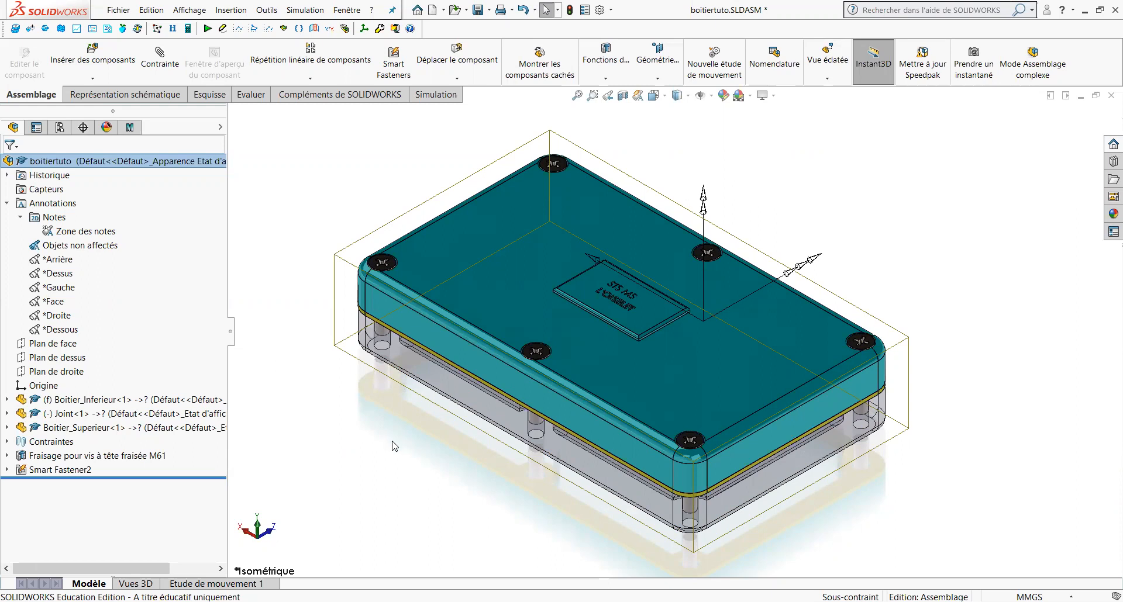
# Activate the exploded view Vue éclatée1 of the Défaut configuration and fit the assembly on screen
pyautogui.click(60, 128)
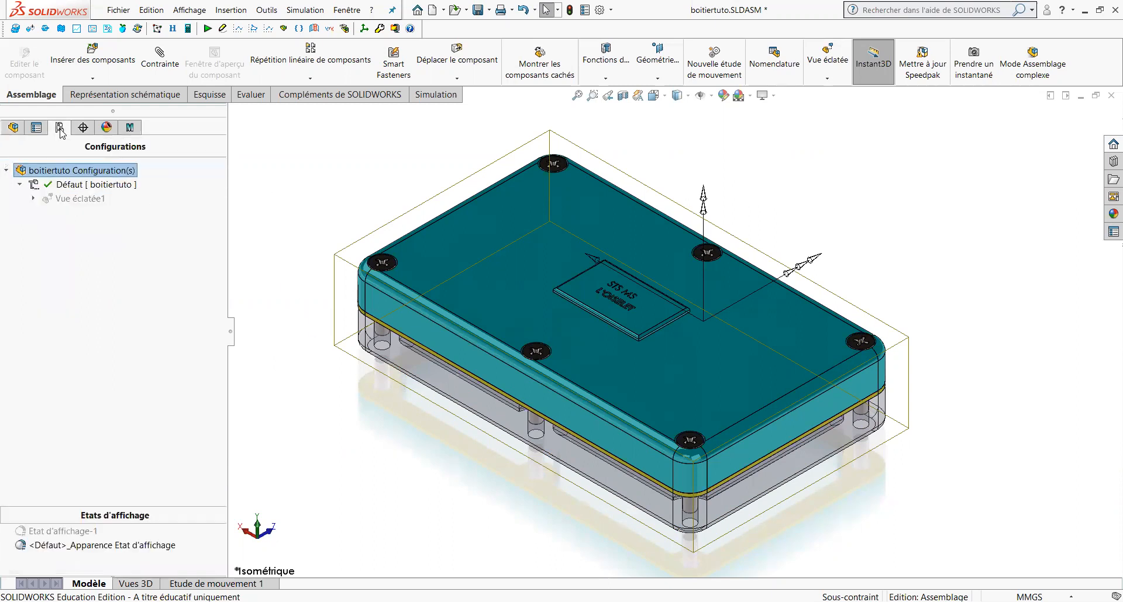
pyautogui.doubleClick(66, 200)
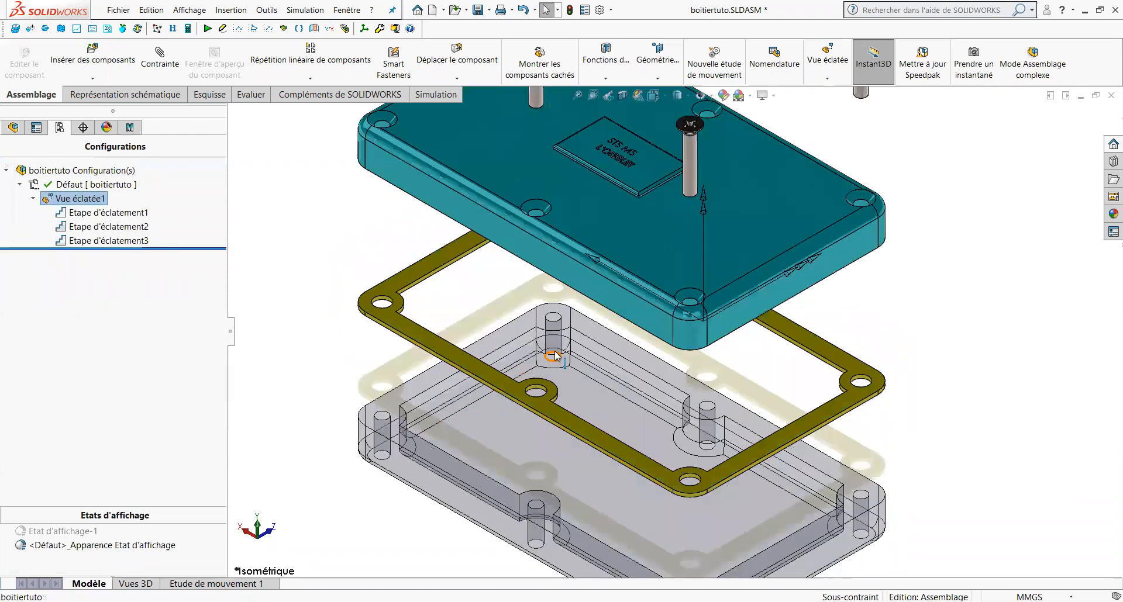
pyautogui.scroll(-5, 555, 358)
pyautogui.press('f')
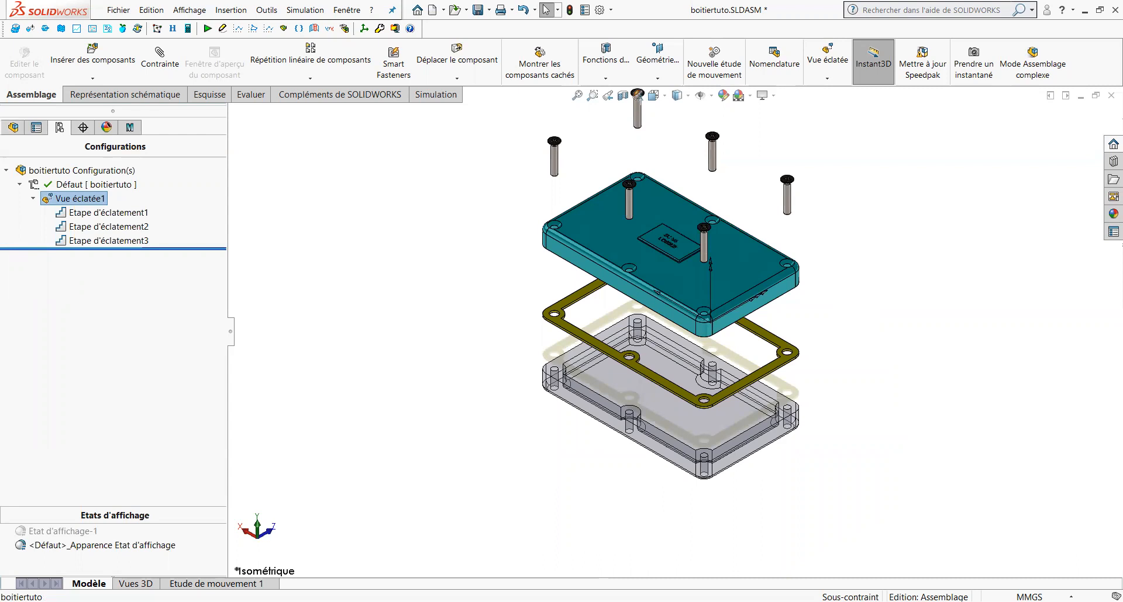
# Switch to the boitiertuto drawing and turn the assembly view's exploded state off and on again
pyautogui.hotkey('ctrl', 'Tab')
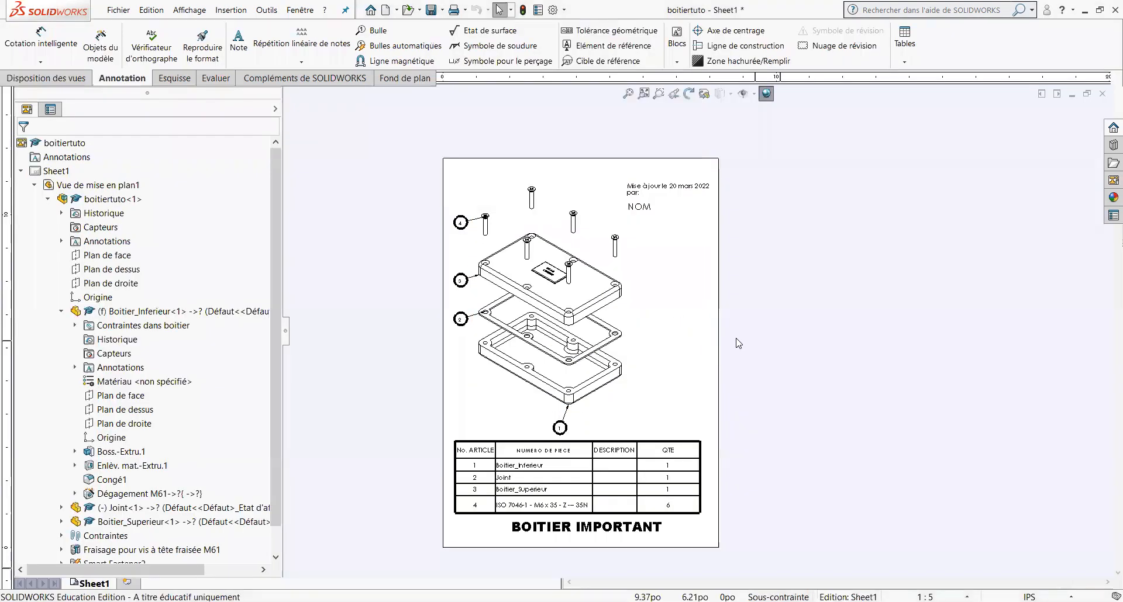
pyautogui.scroll(-2, 671, 331)
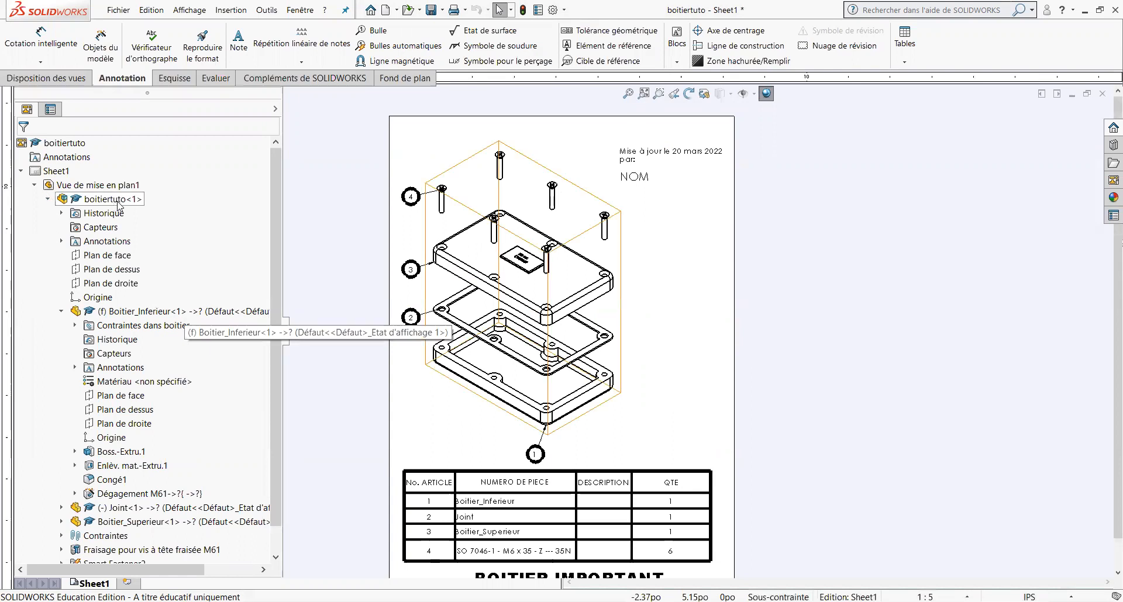
pyautogui.click(439, 368)
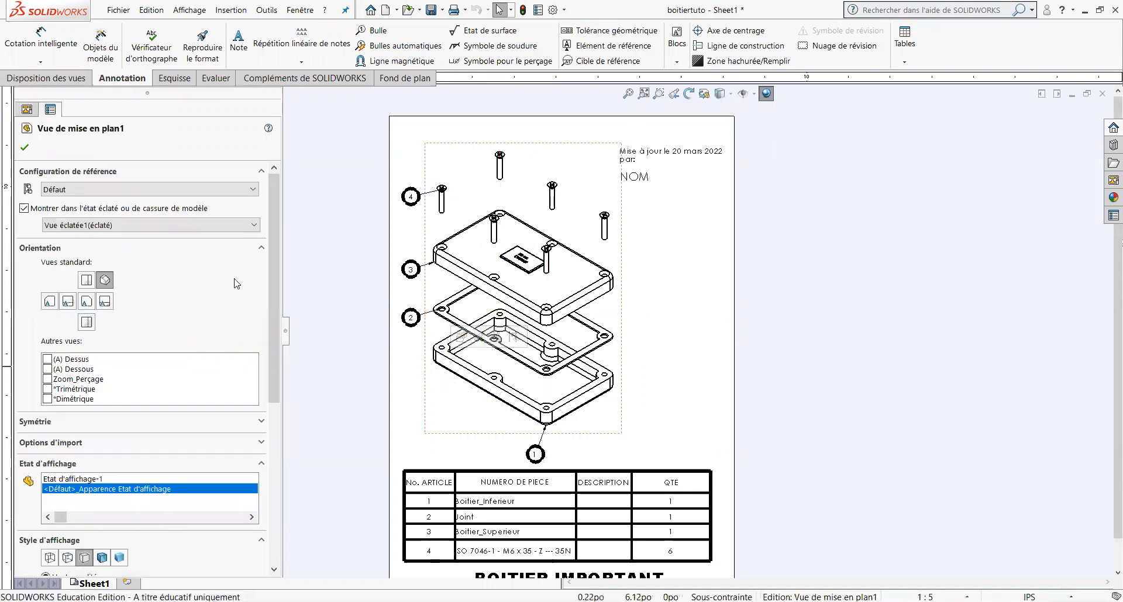
pyautogui.click(23, 209)
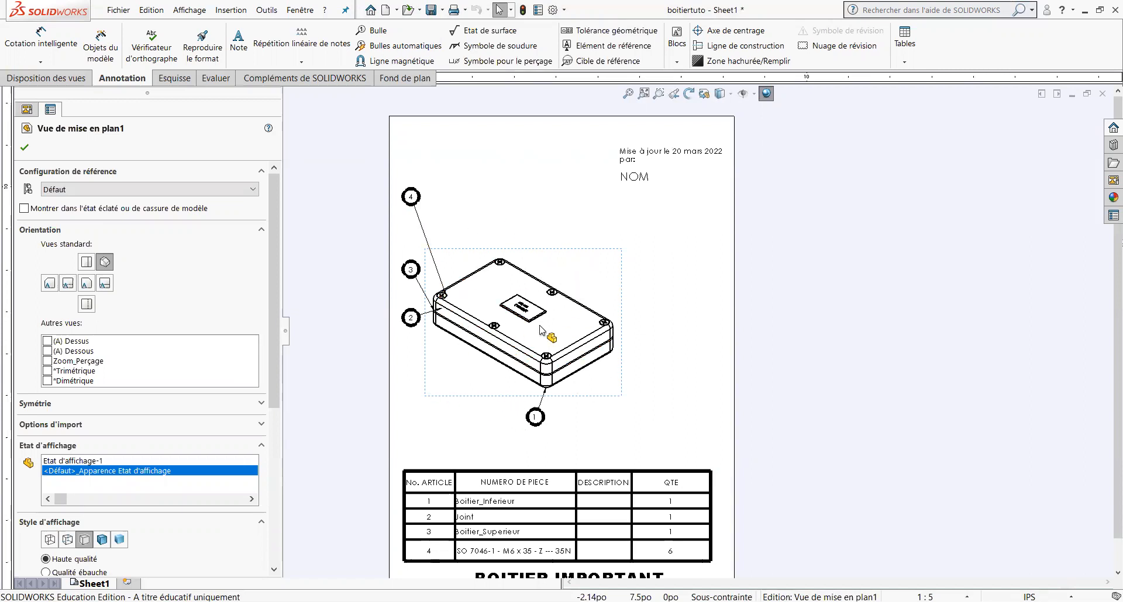
pyautogui.click(24, 208)
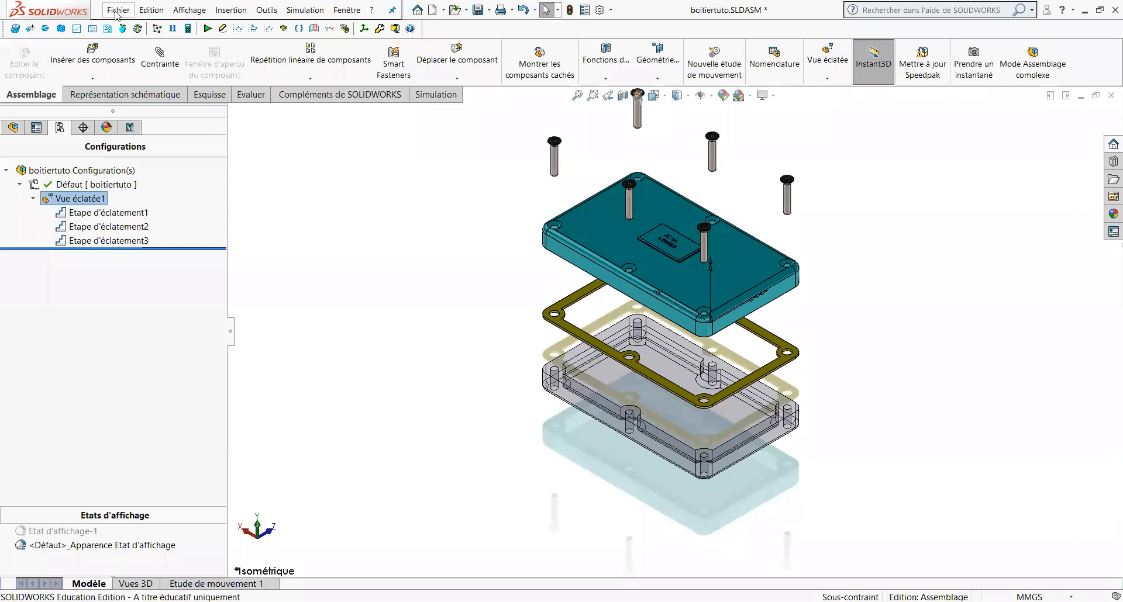
# Open the assembly boitier.SLDASM, collapse the Joint component in its tree and select the top-level assembly
pyautogui.click(117, 12)
pyautogui.click(136, 45)
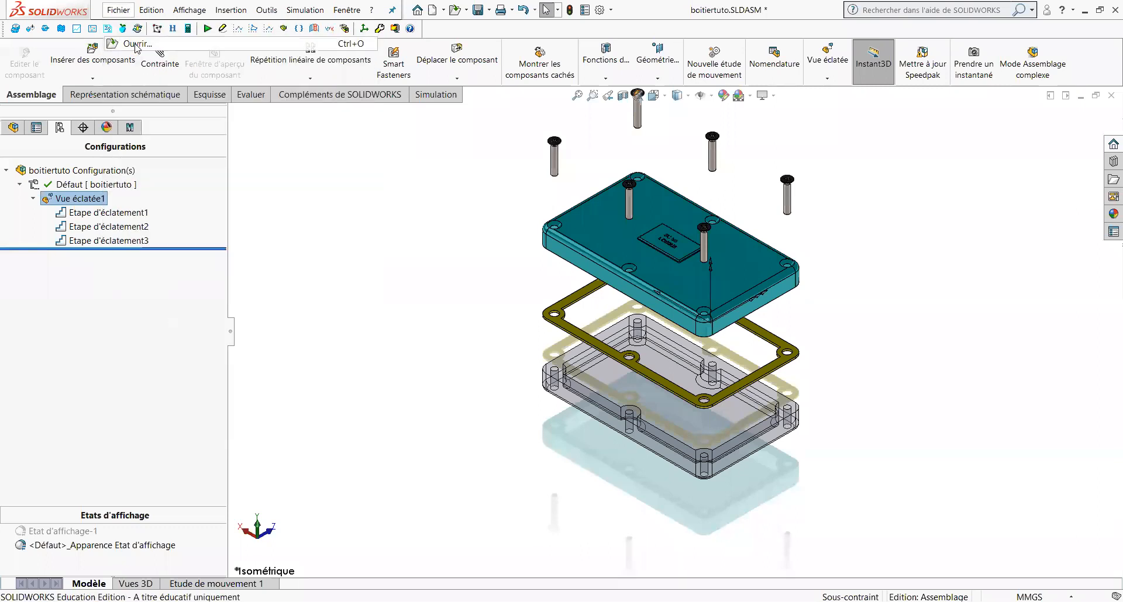
pyautogui.click(257, 104)
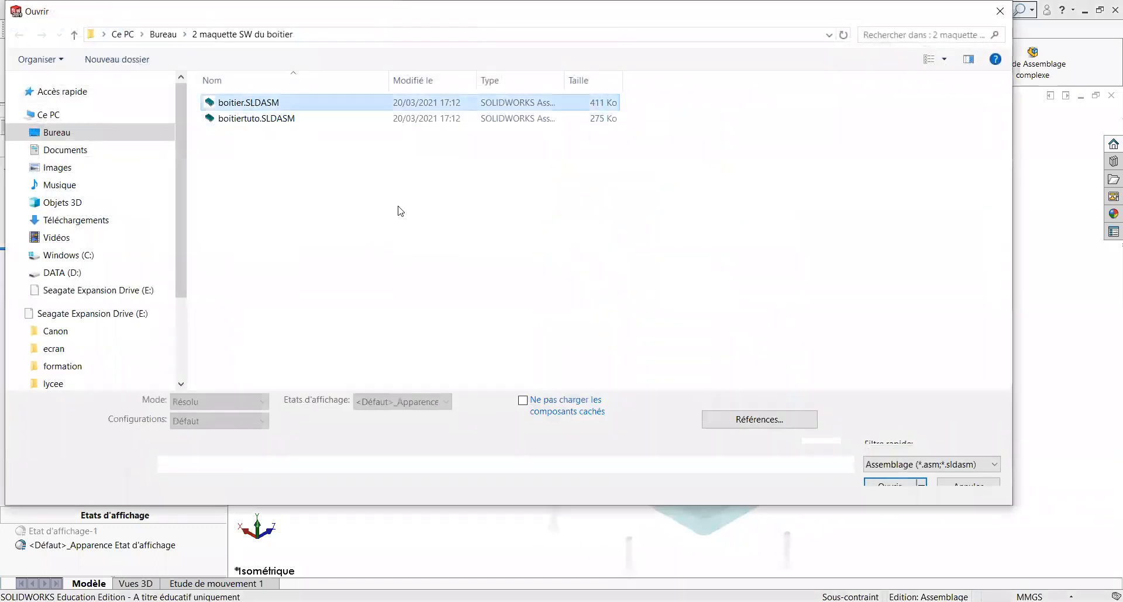
pyautogui.click(893, 493)
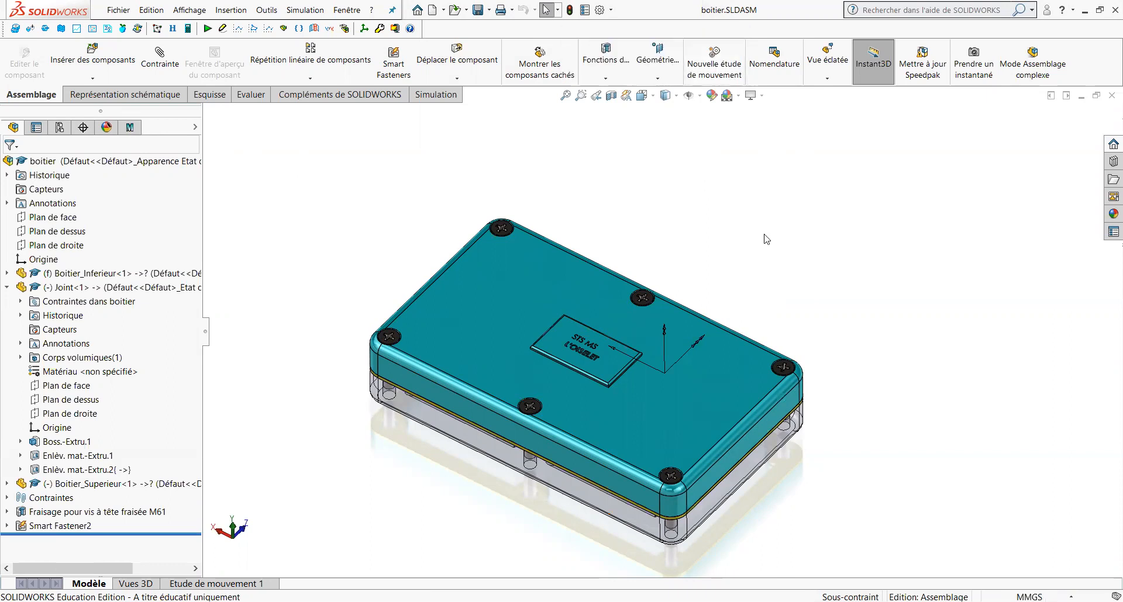
pyautogui.click(7, 288)
pyautogui.click(41, 162)
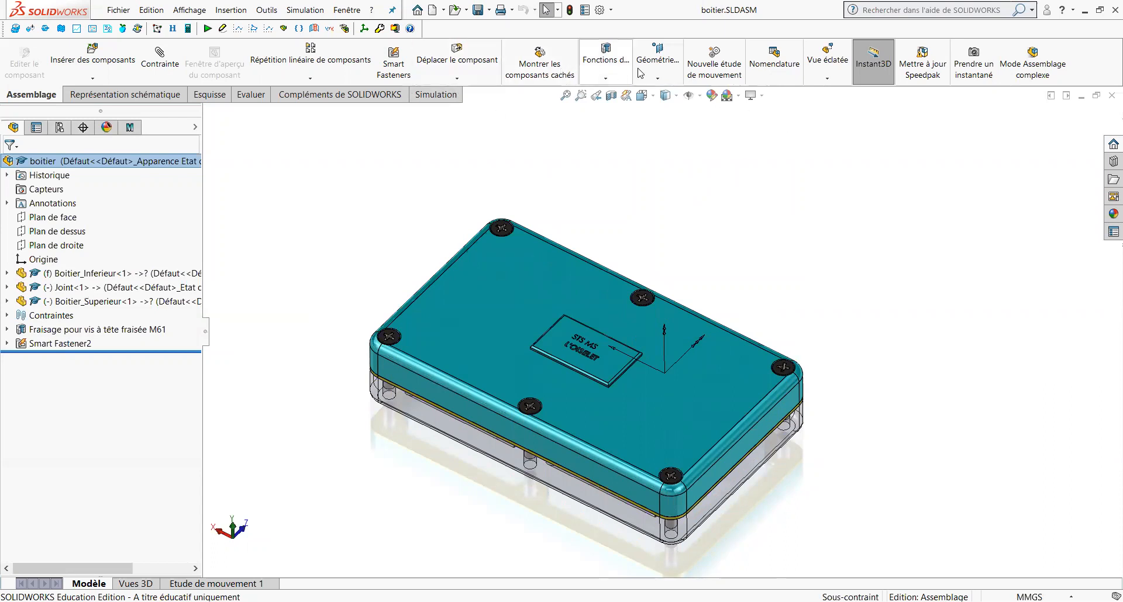
# Create an exploded view with a first step that moves Boitier_Superieur 100 mm upward along the Y axis
pyautogui.click(831, 69)
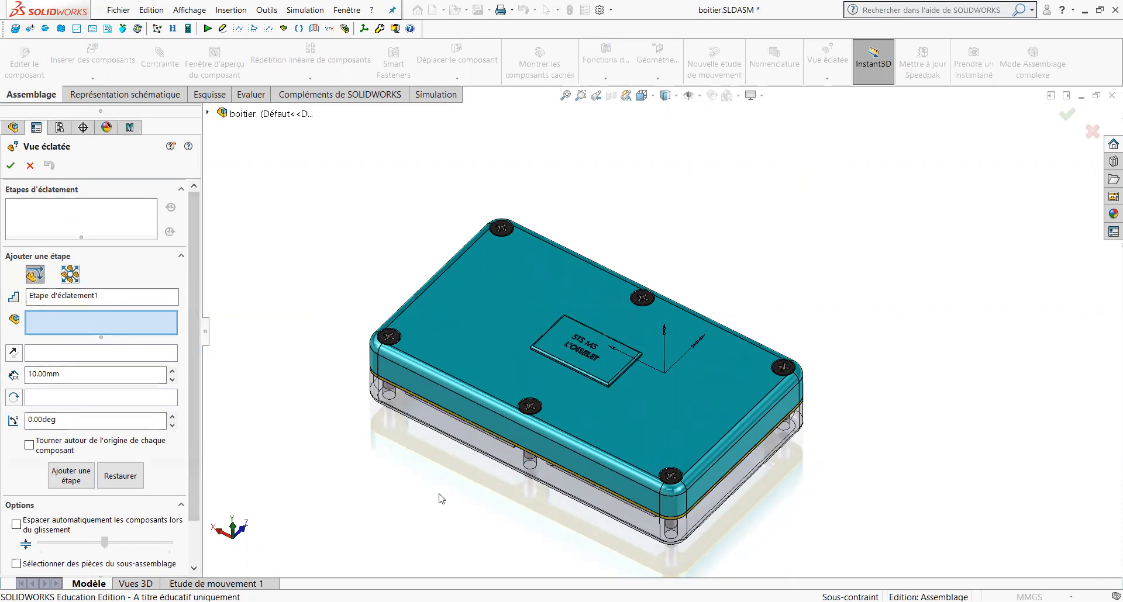
pyautogui.click(508, 328)
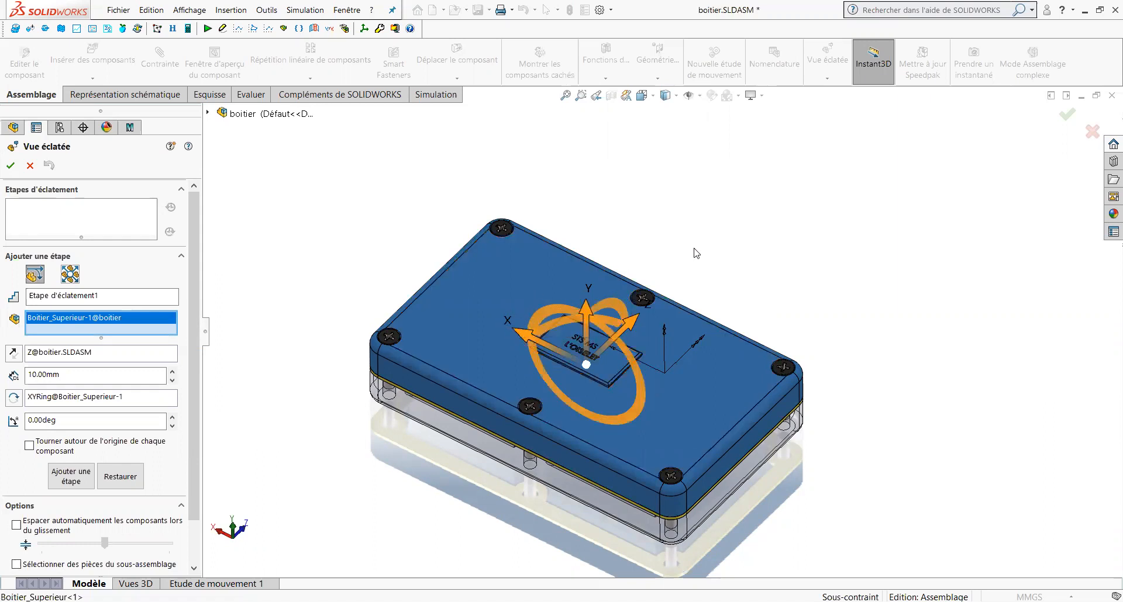
pyautogui.scroll(-2, 696, 251)
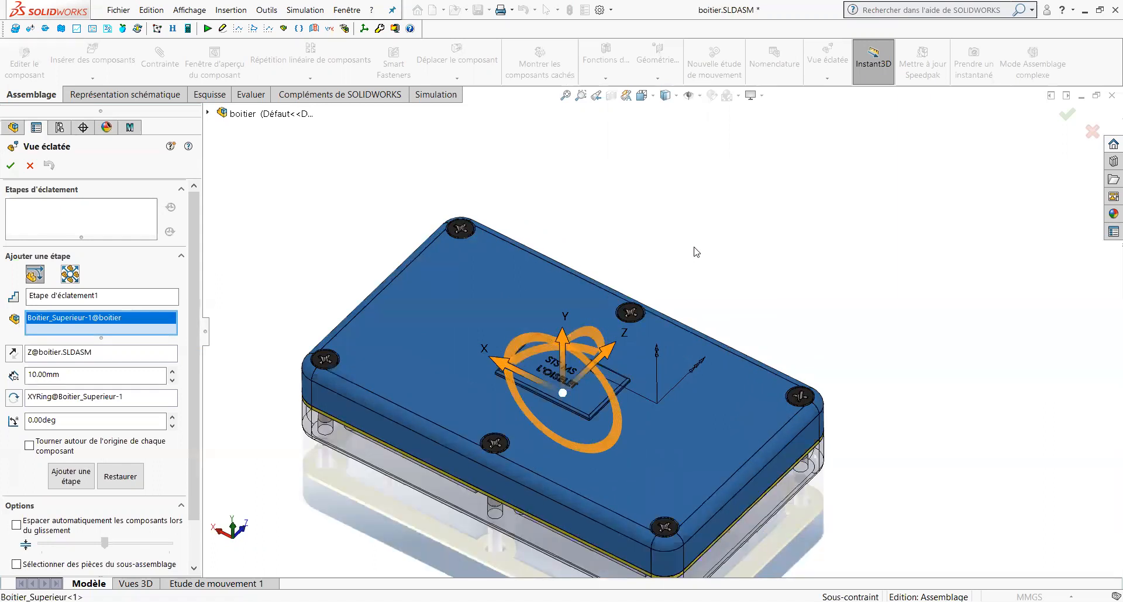
pyautogui.scroll(3, 696, 251)
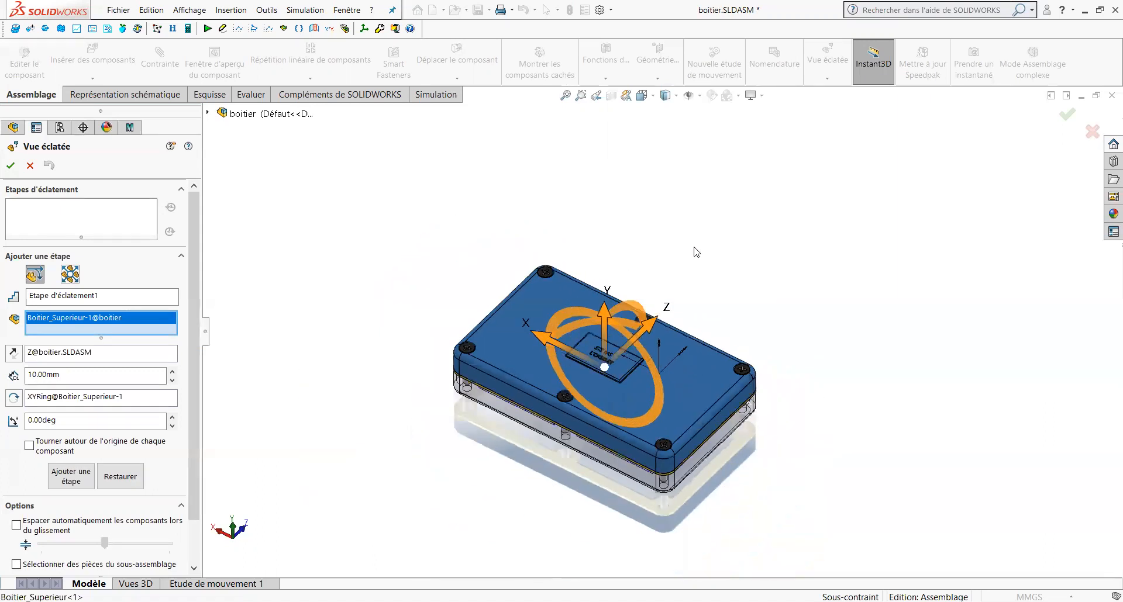
pyautogui.click(604, 328)
pyautogui.moveTo(603, 327); pyautogui.dragTo(607, 233)
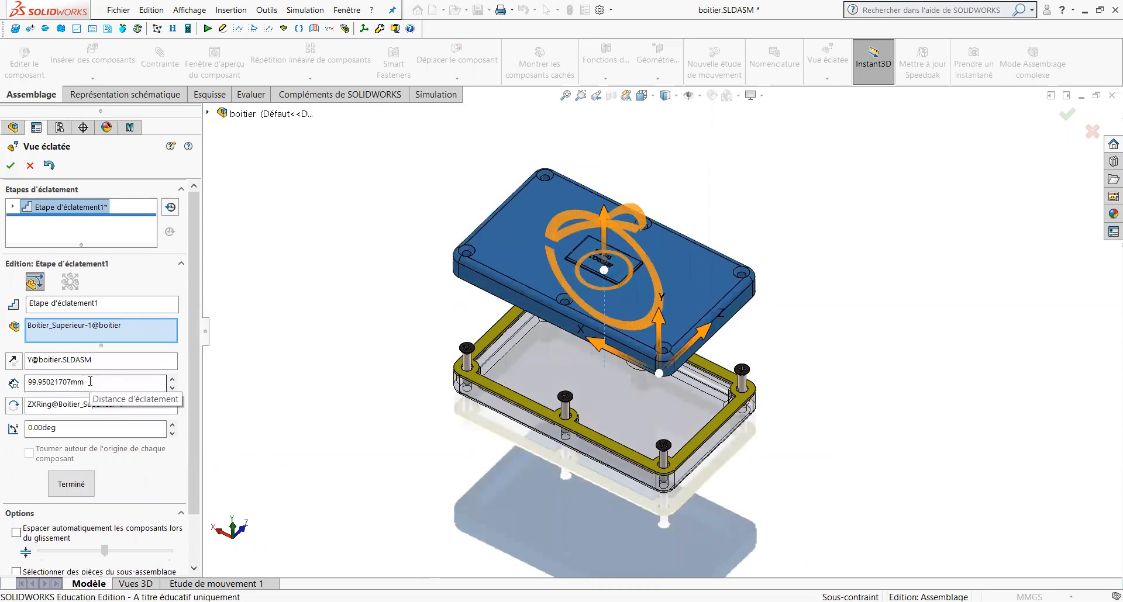
pyautogui.moveTo(91, 381); pyautogui.dragTo(27, 384)
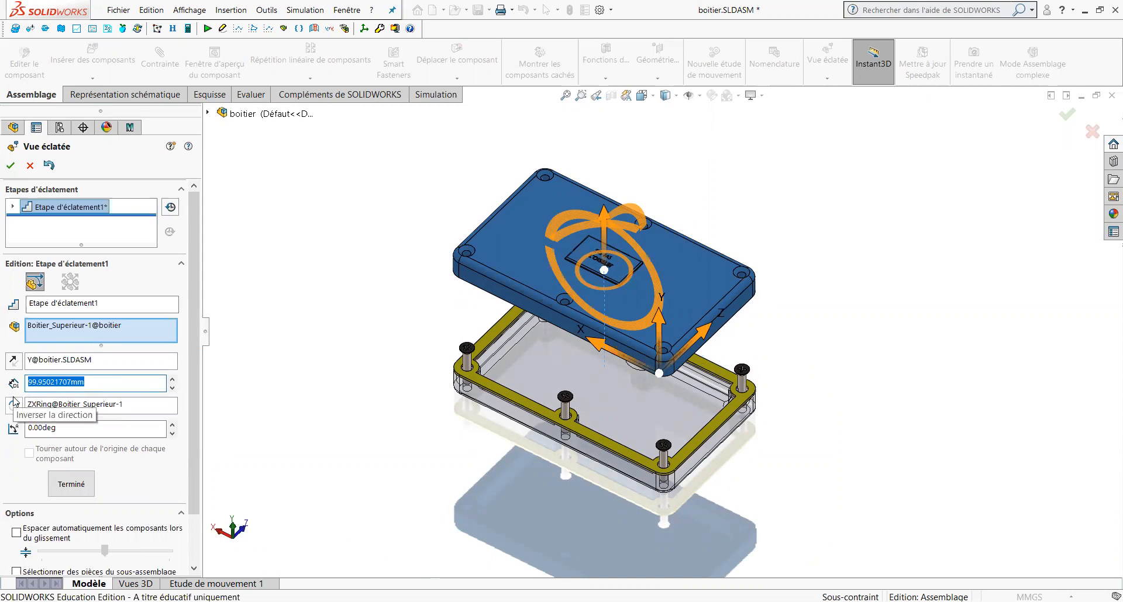
pyautogui.write('100')
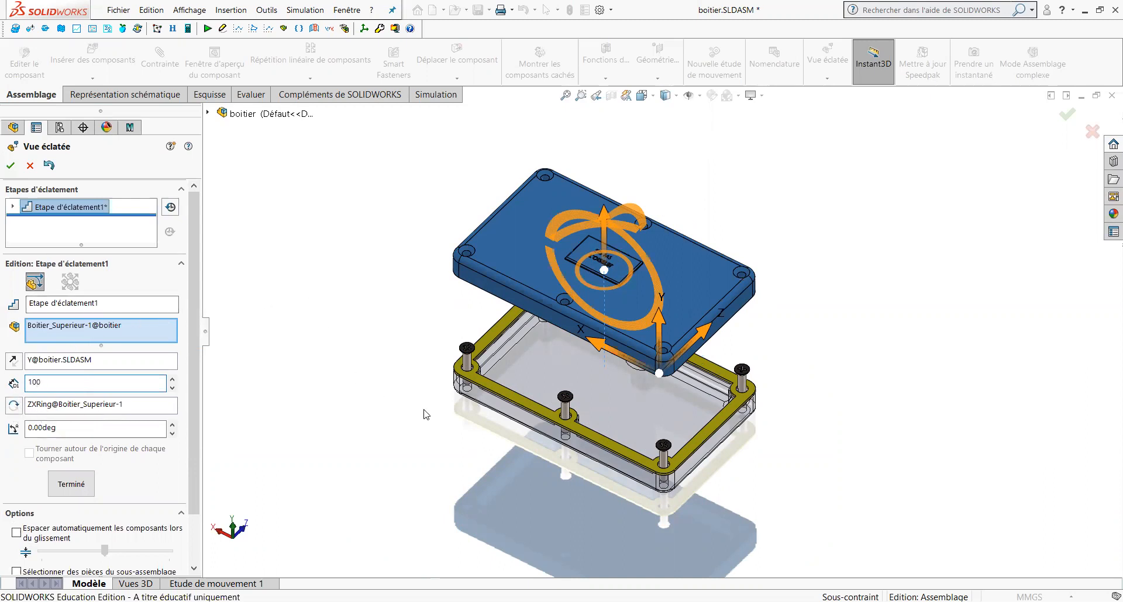
pyautogui.click(71, 486)
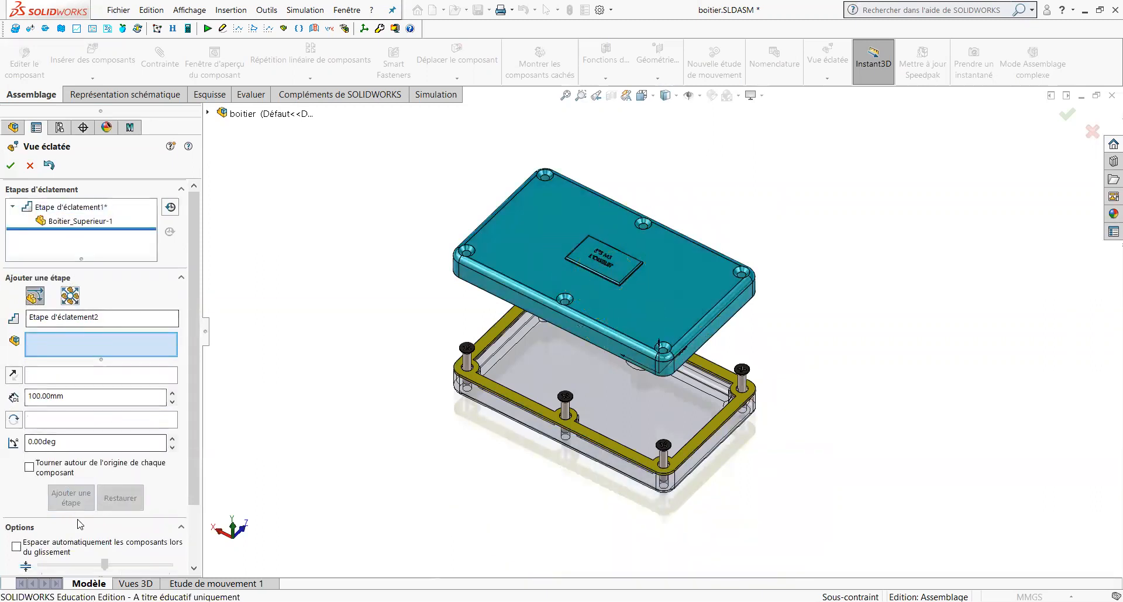
# Add an explode step that rotates Boitier_Superieur by -30° around its XY ring
pyautogui.click(542, 240)
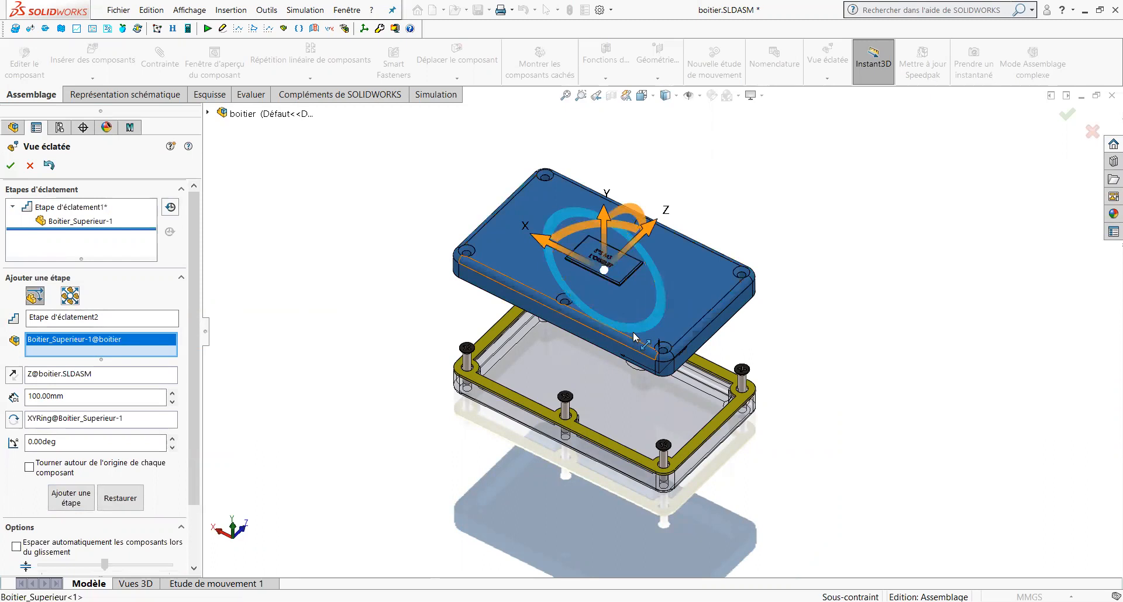
pyautogui.moveTo(637, 328)
pyautogui.mouseDown()
pyautogui.moveTo(654, 324)
pyautogui.moveTo(646, 316)
pyautogui.mouseUp()
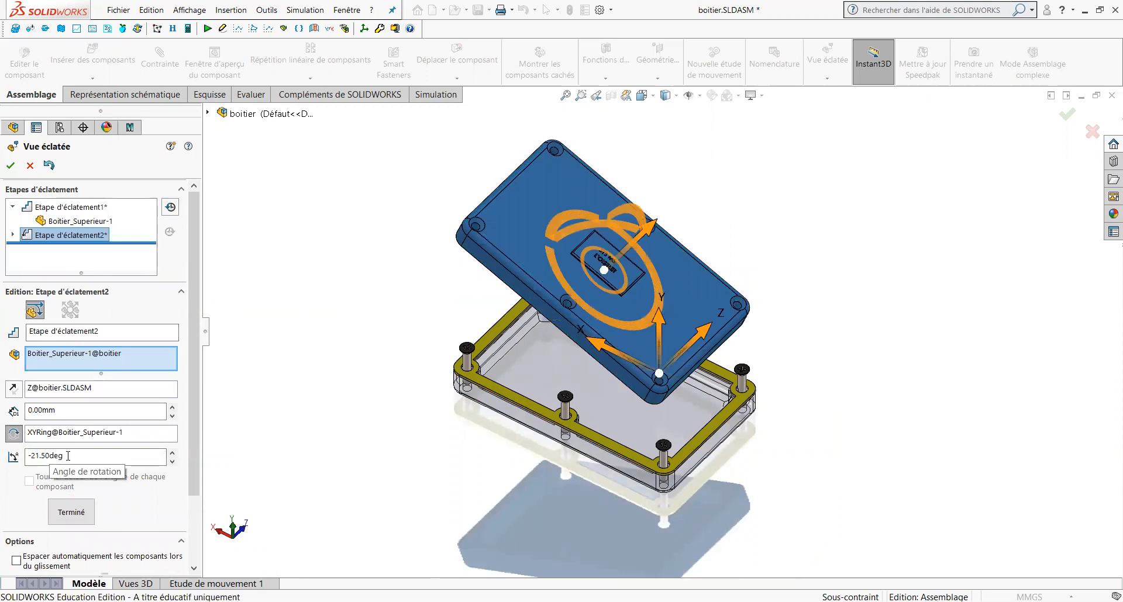
pyautogui.moveTo(68, 456); pyautogui.dragTo(19, 452)
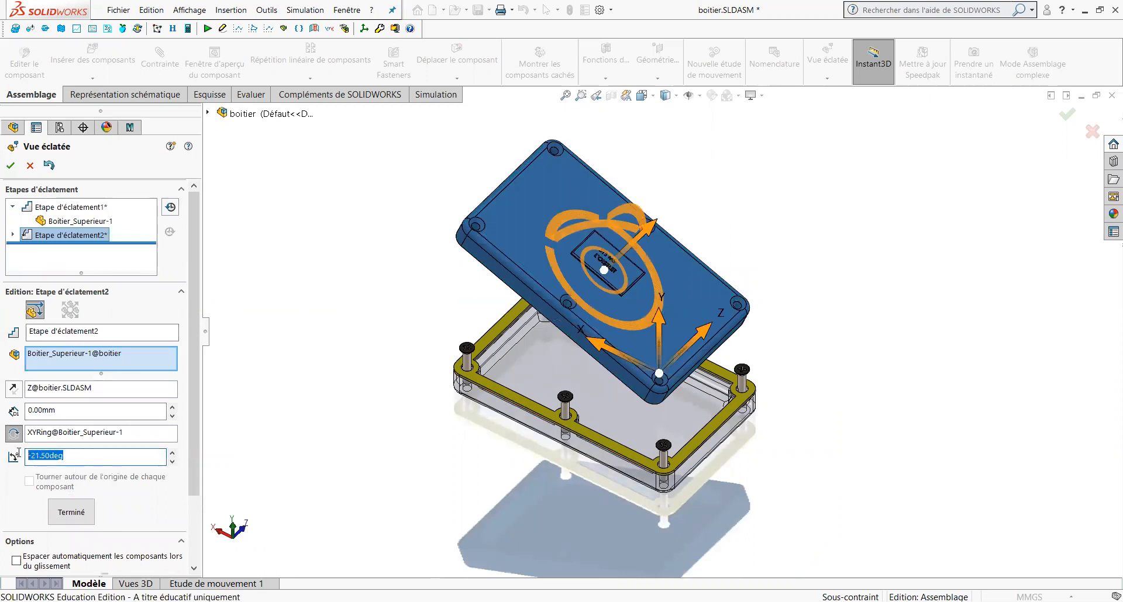
pyautogui.write('-30')
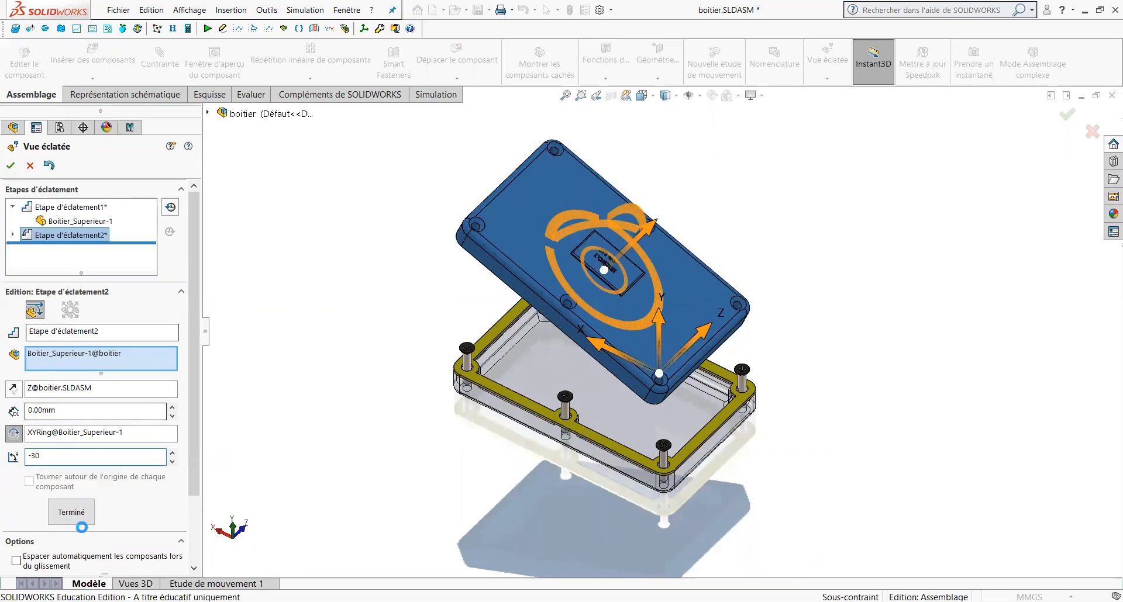
pyautogui.click(71, 512)
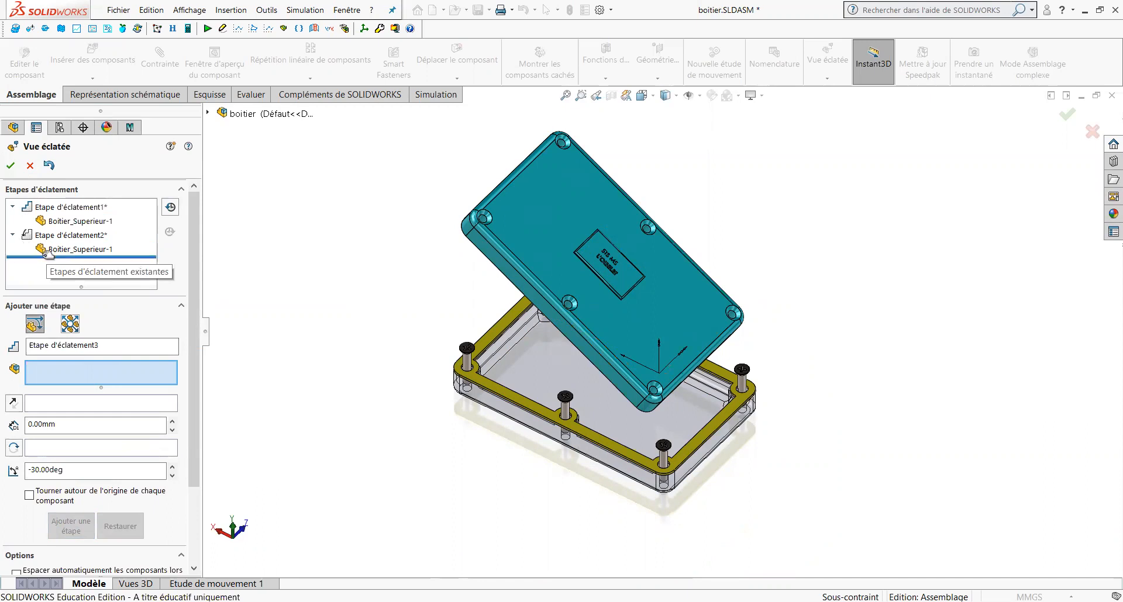
# Delete the explode step that rotates Boitier_Superieur
pyautogui.doubleClick(43, 236)
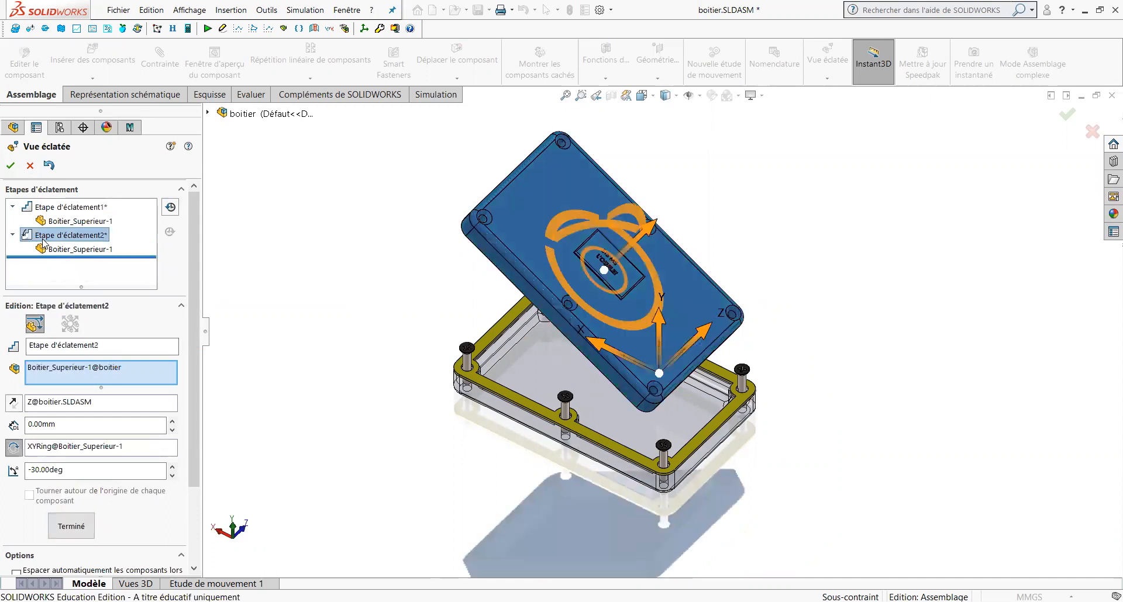
pyautogui.press('Delete')
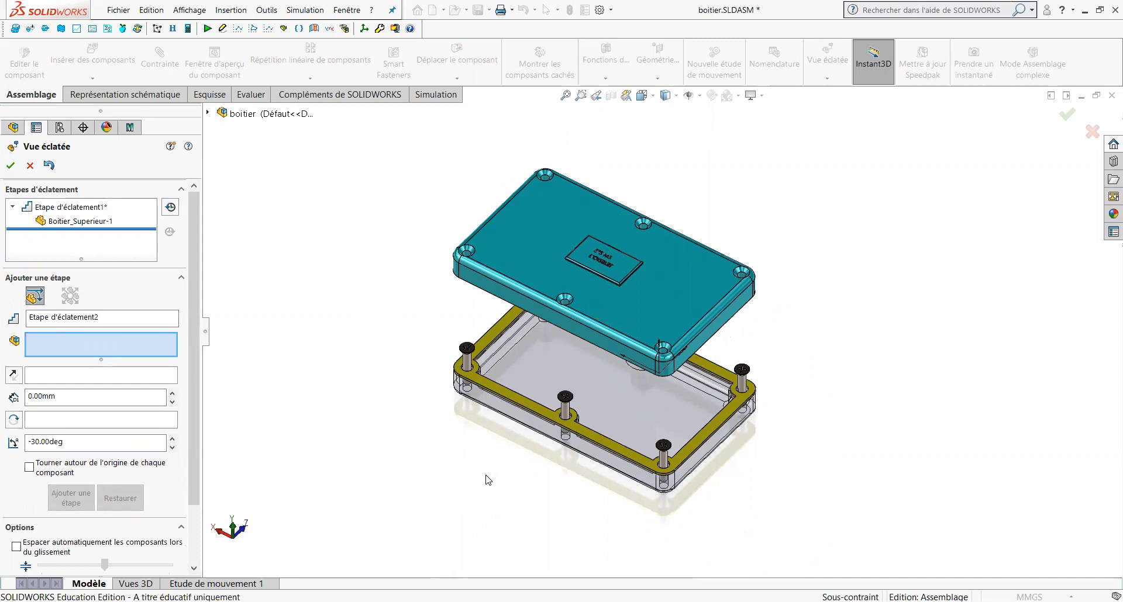
# Select the six countersunk flat head screws as the components of a second explode step
pyautogui.moveTo(495, 514); pyautogui.dragTo(496, 468, button='middle')
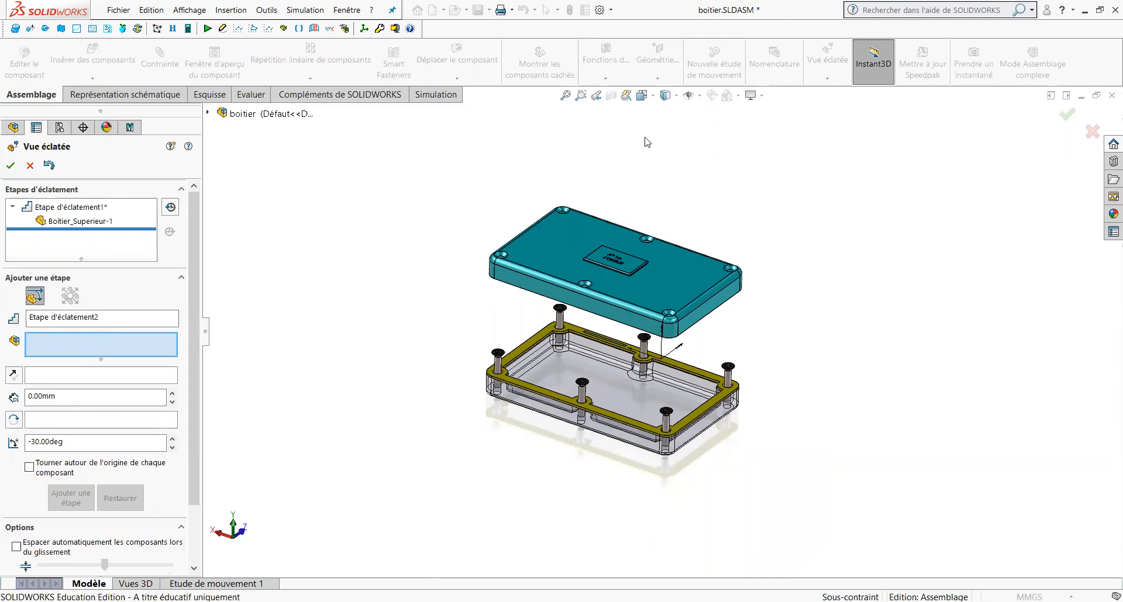
pyautogui.click(499, 369)
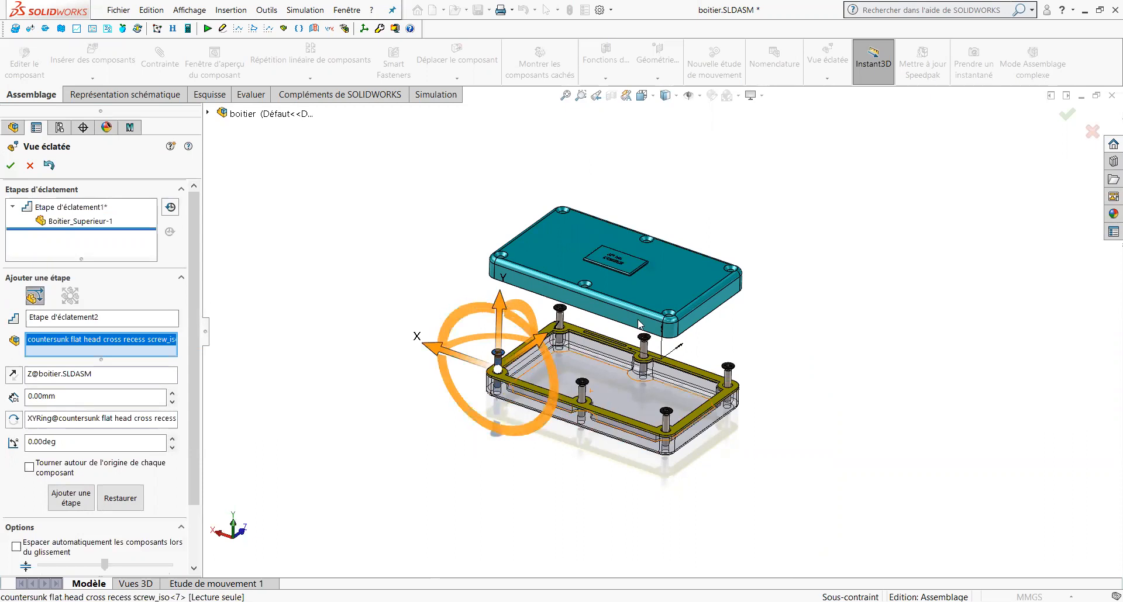
pyautogui.click(559, 321)
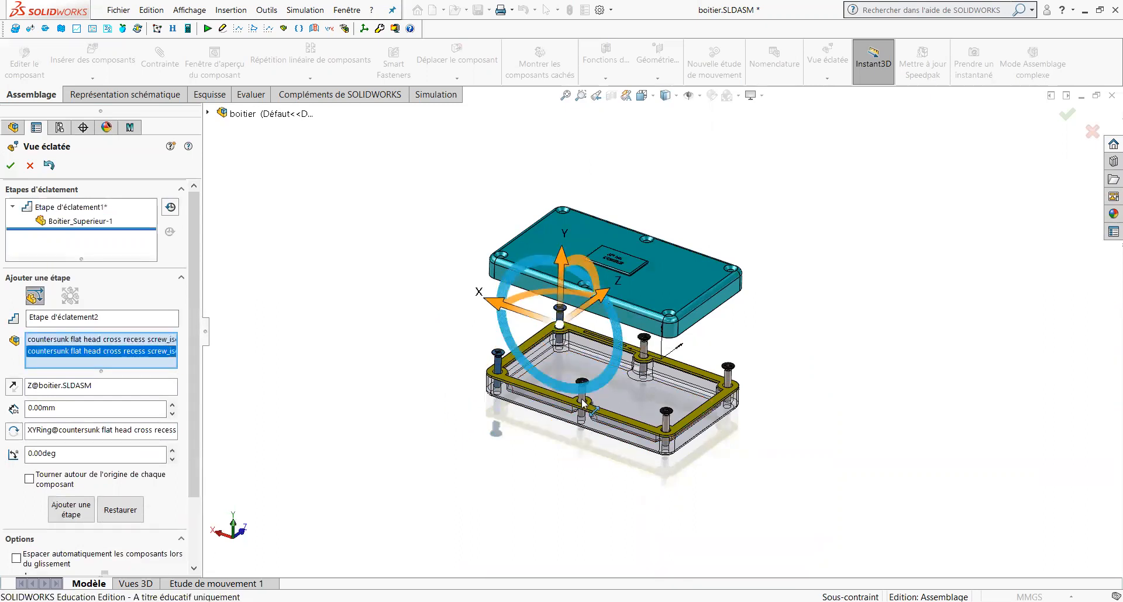
pyautogui.scroll(-3, 585, 404)
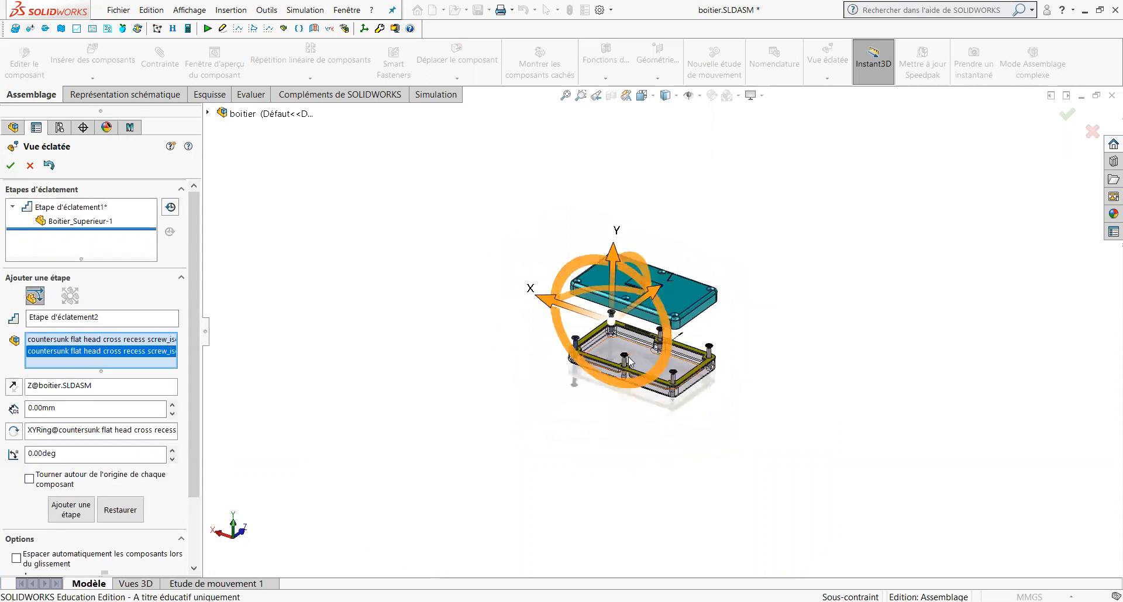
pyautogui.scroll(-3, 623, 367)
pyautogui.click(649, 331)
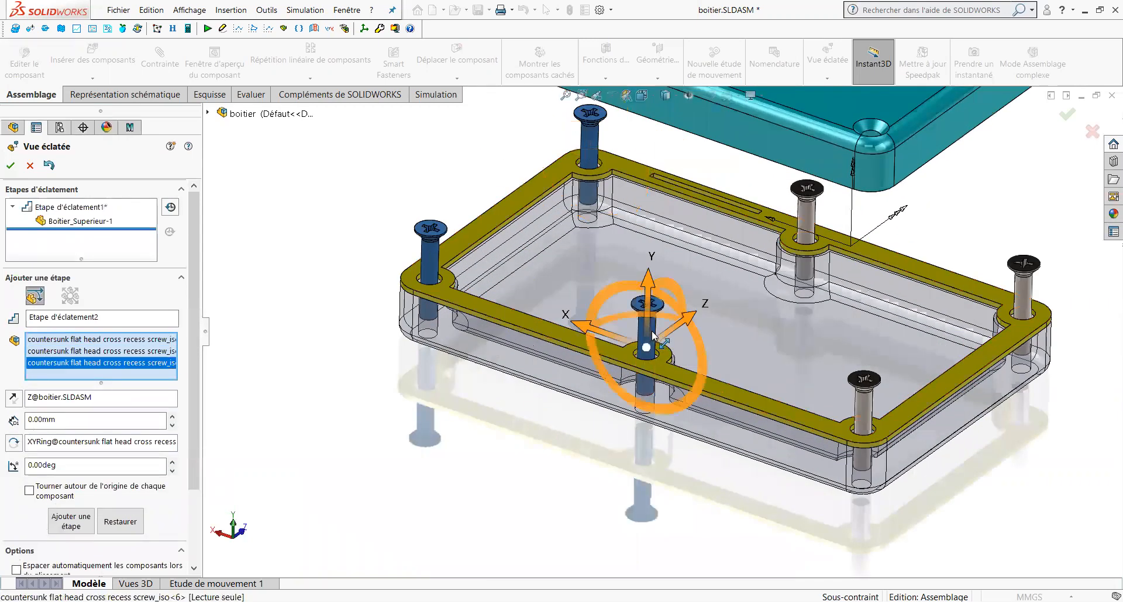
pyautogui.click(786, 245)
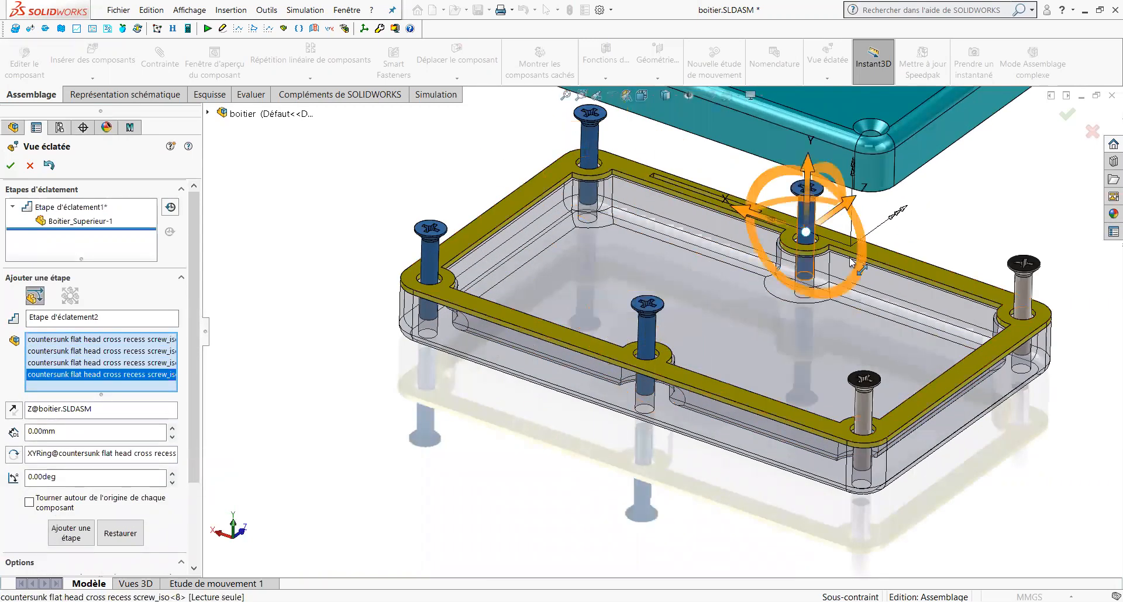
pyautogui.click(1021, 291)
pyautogui.click(863, 407)
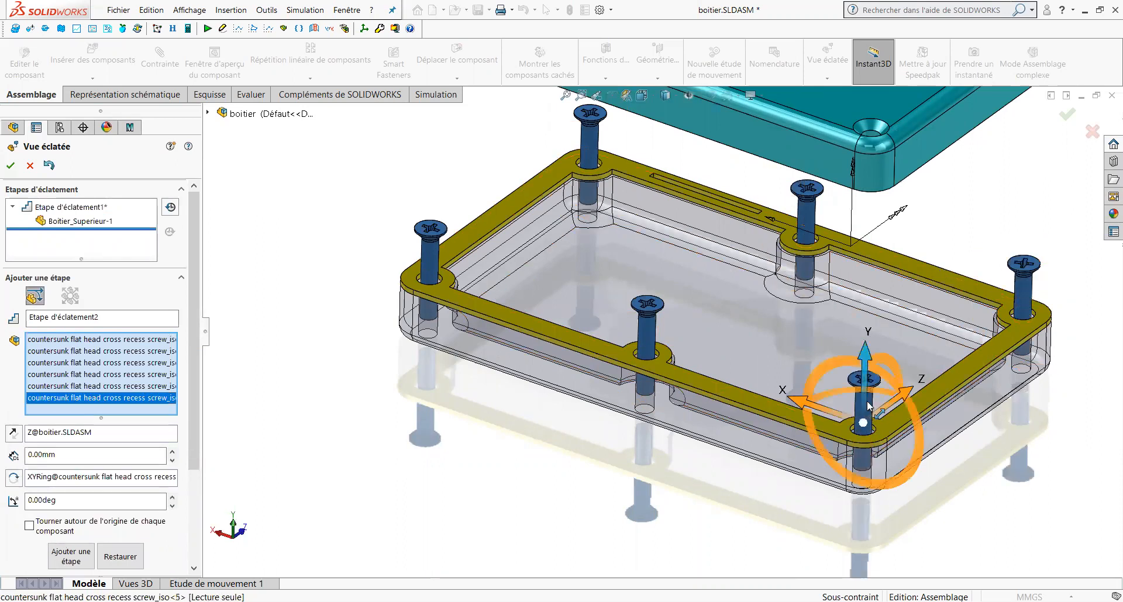
# Move the six selected screws about 175 mm upward along the Y axis and finish the explode step
pyautogui.press('z')
pyautogui.press('z')
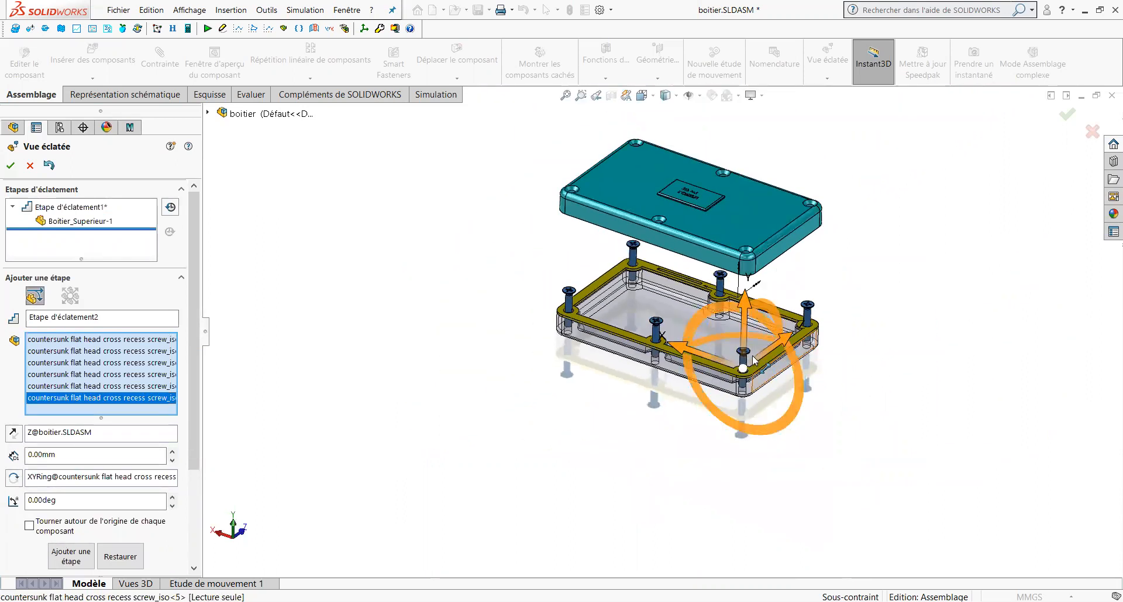
pyautogui.press('z')
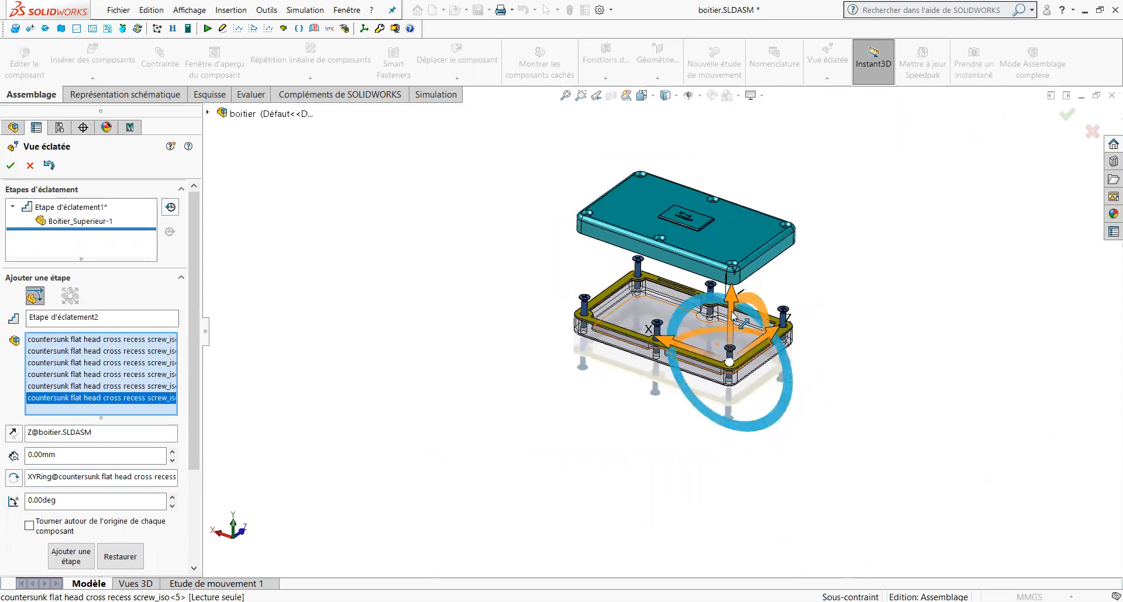
pyautogui.moveTo(738, 316); pyautogui.dragTo(743, 162)
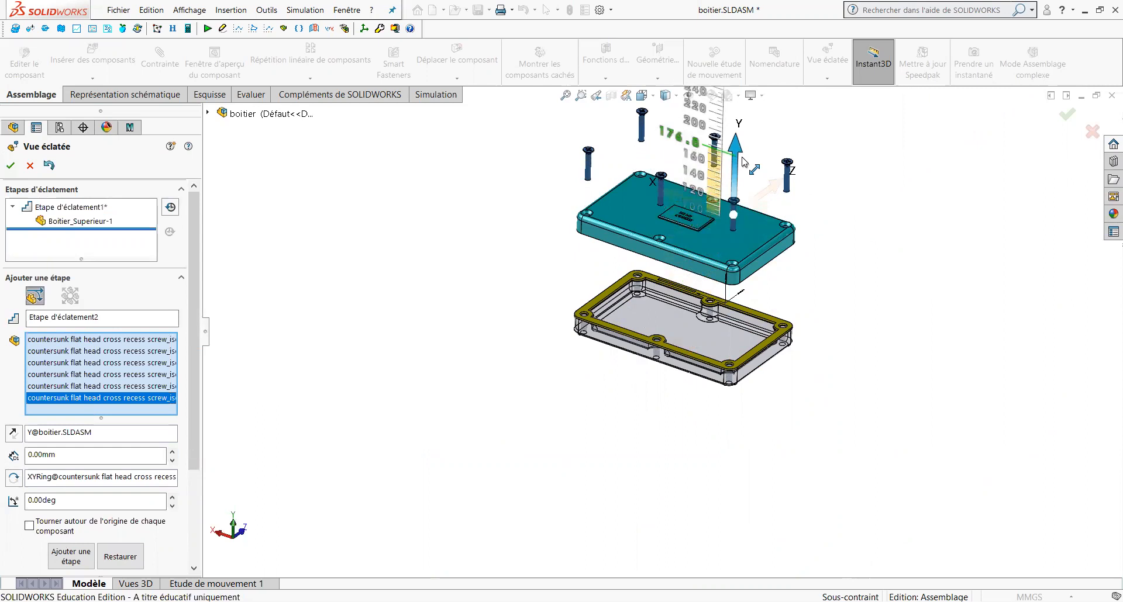
pyautogui.moveTo(743, 163); pyautogui.dragTo(742, 162)
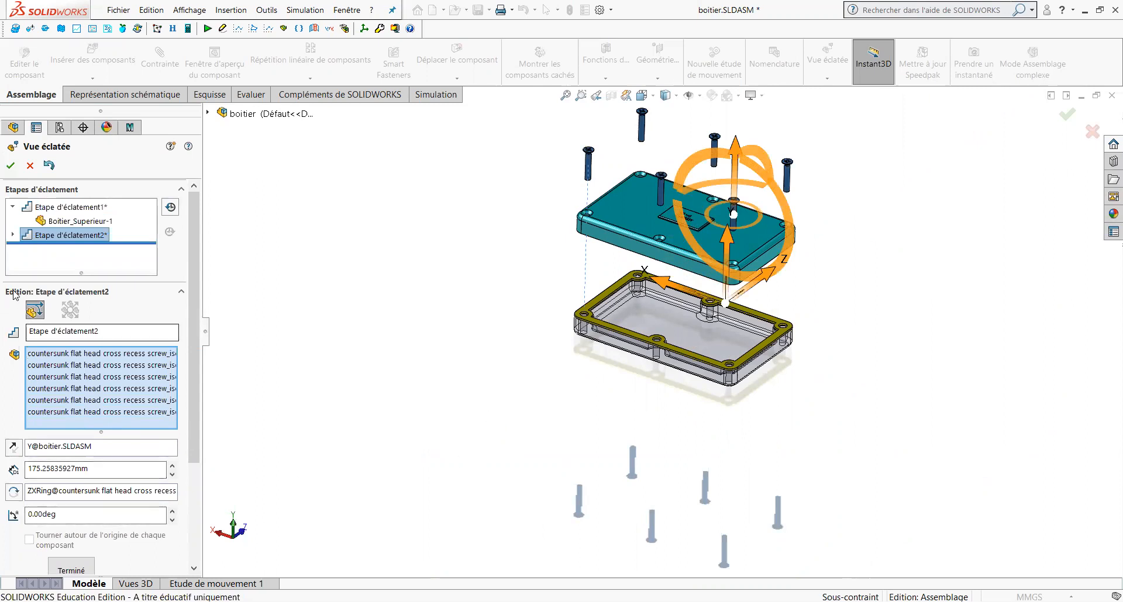
pyautogui.click(72, 571)
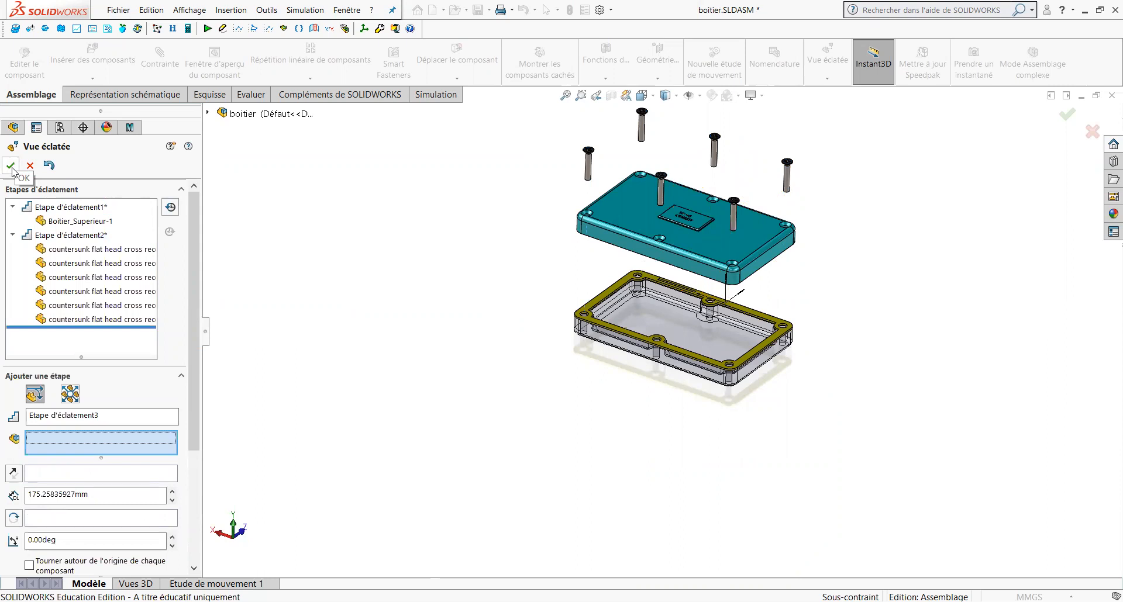
pyautogui.click(11, 167)
# Add a third explode step that moves Boitier_Inferieur about 96.5 mm downward along the Y axis
pyautogui.click(650, 356)
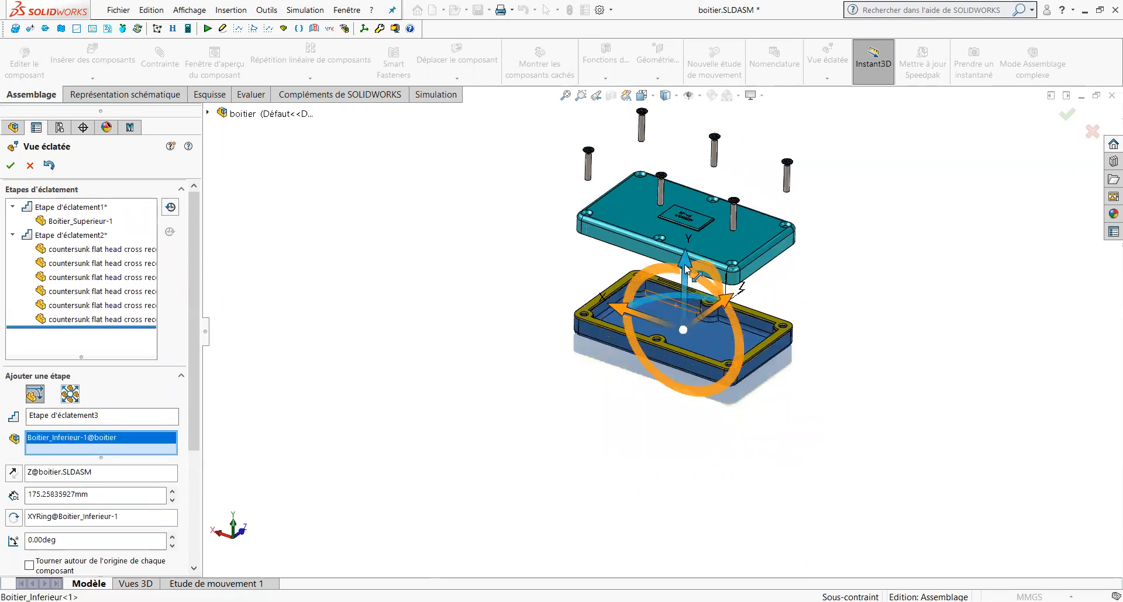
pyautogui.moveTo(686, 266); pyautogui.dragTo(685, 354)
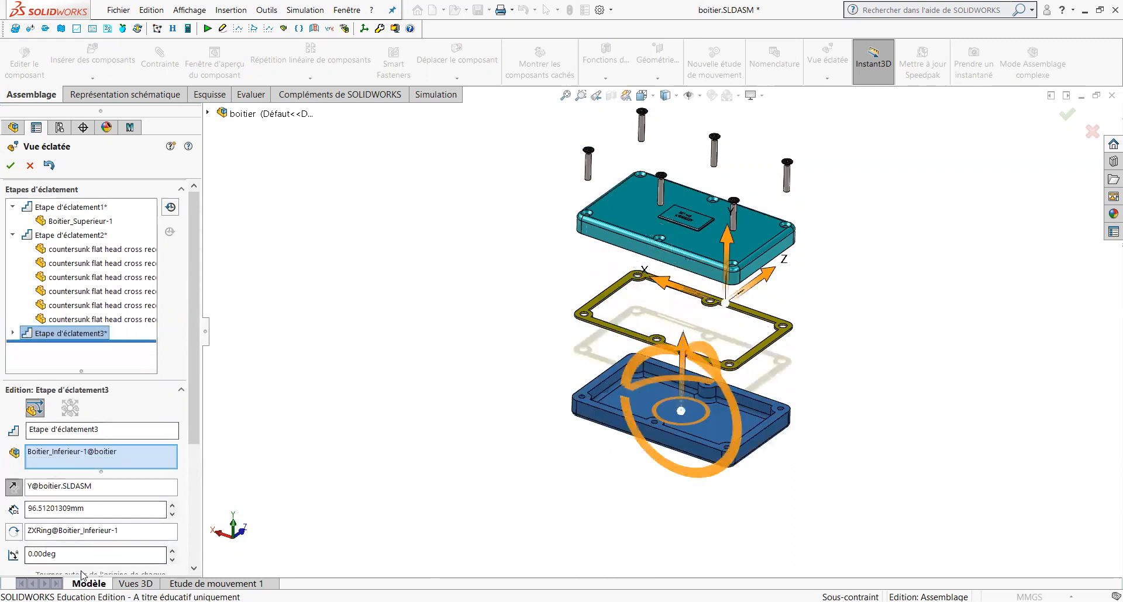
pyautogui.scroll(-3, 67, 515)
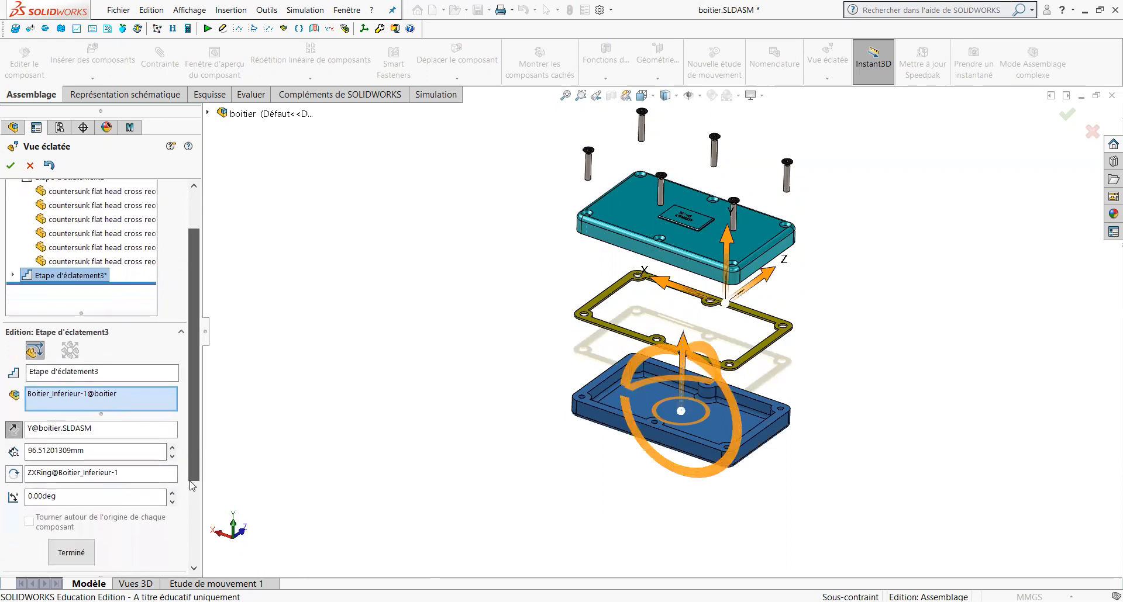
pyautogui.click(70, 491)
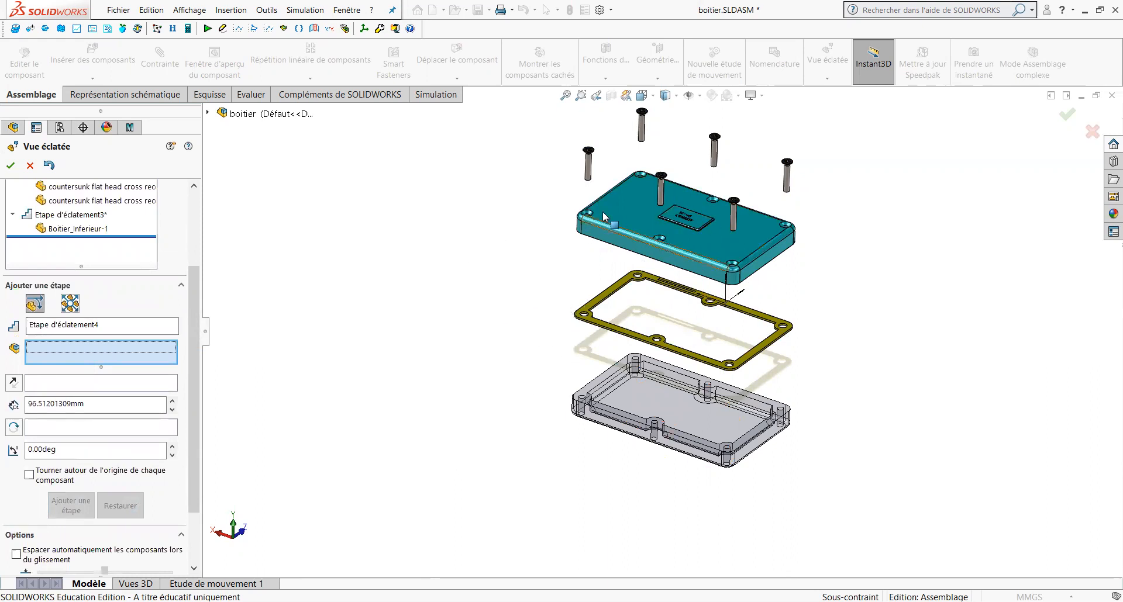
# Set the explode distance of the screws' step, Etape d'éclatement2, to 180 mm and accept the exploded view
pyautogui.moveTo(195, 282); pyautogui.dragTo(190, 222)
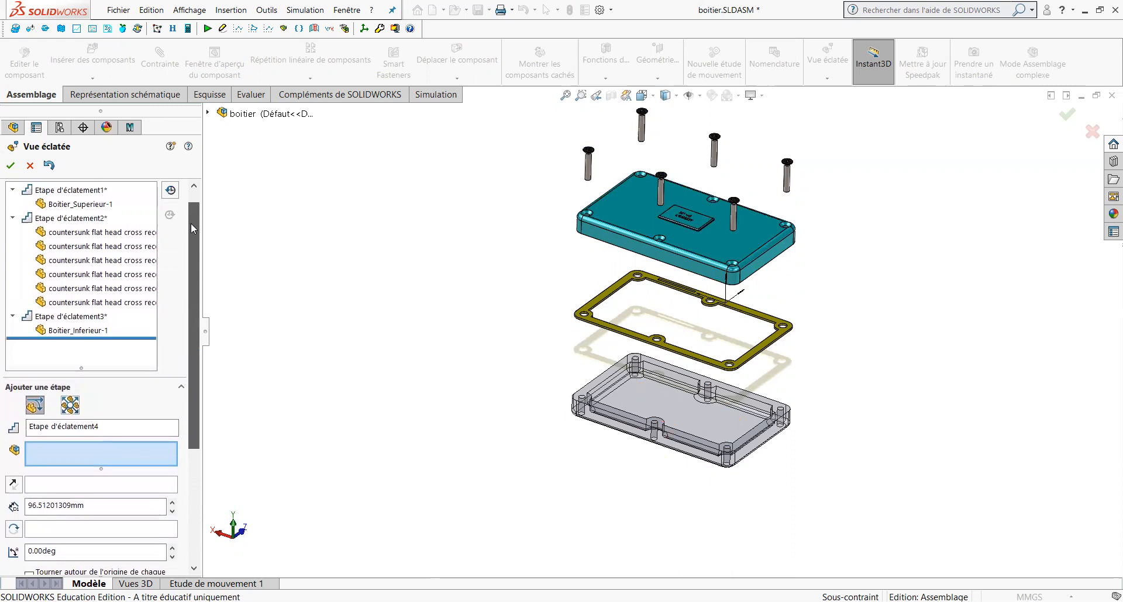
pyautogui.click(72, 218)
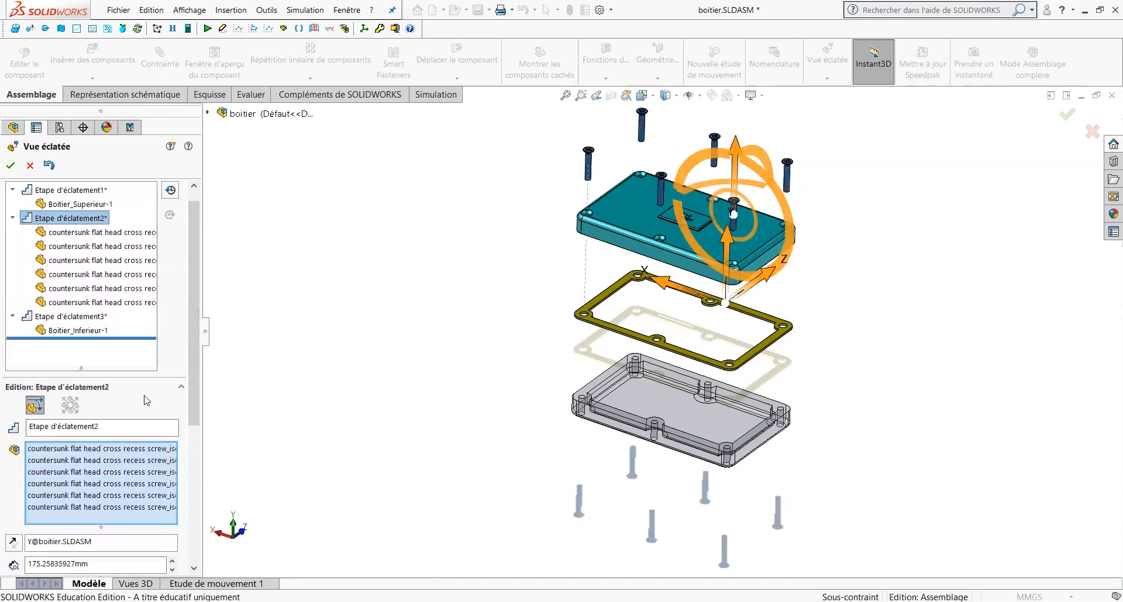
pyautogui.moveTo(195, 409); pyautogui.dragTo(195, 479)
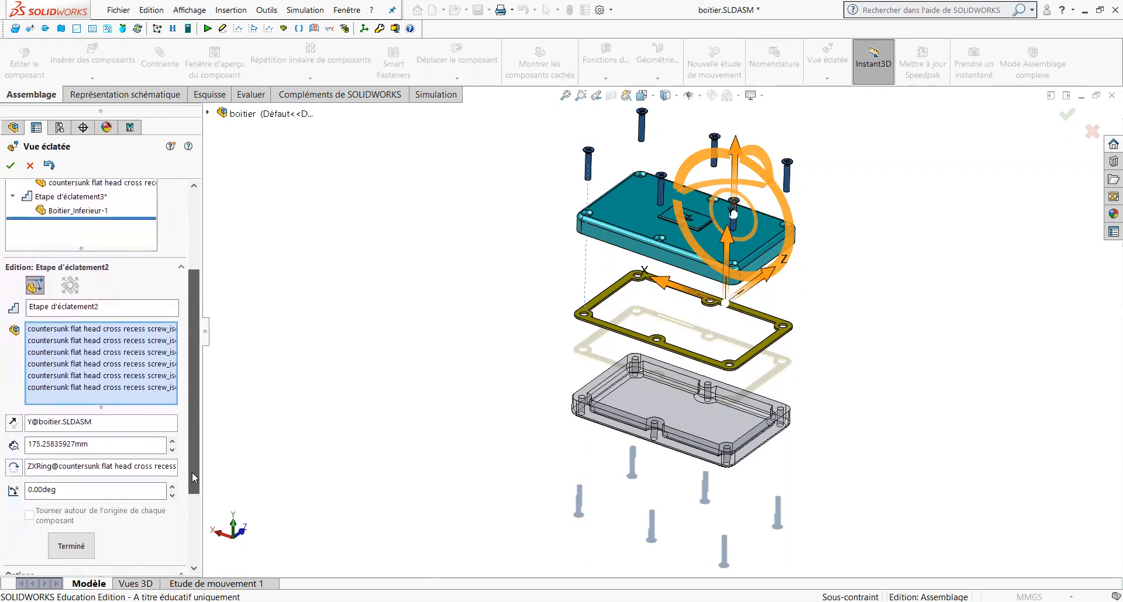
pyautogui.doubleClick(88, 443)
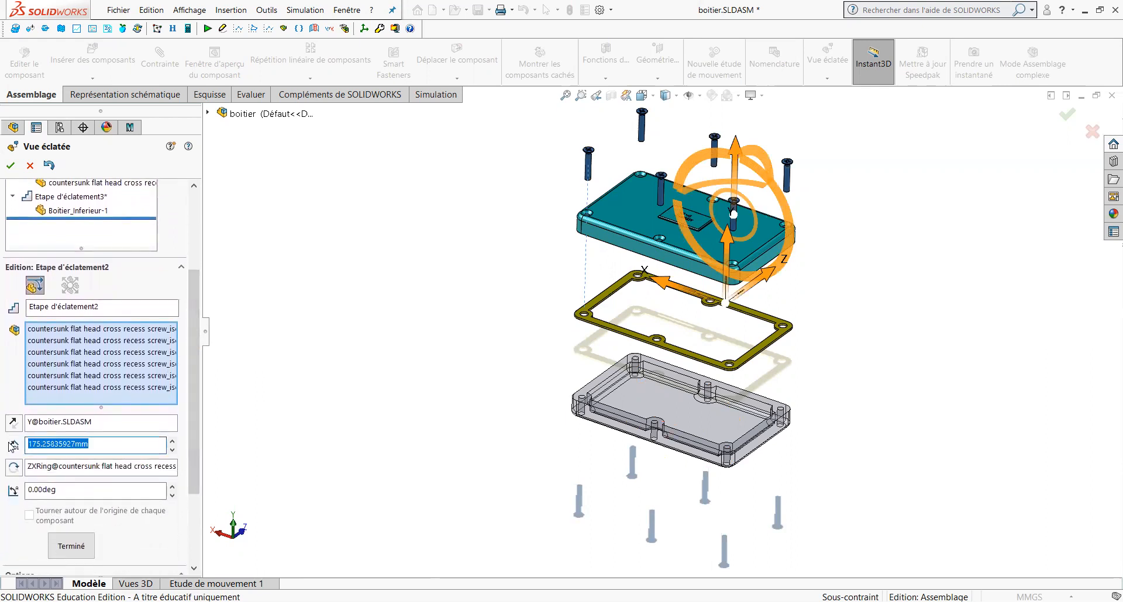
pyautogui.write('180')
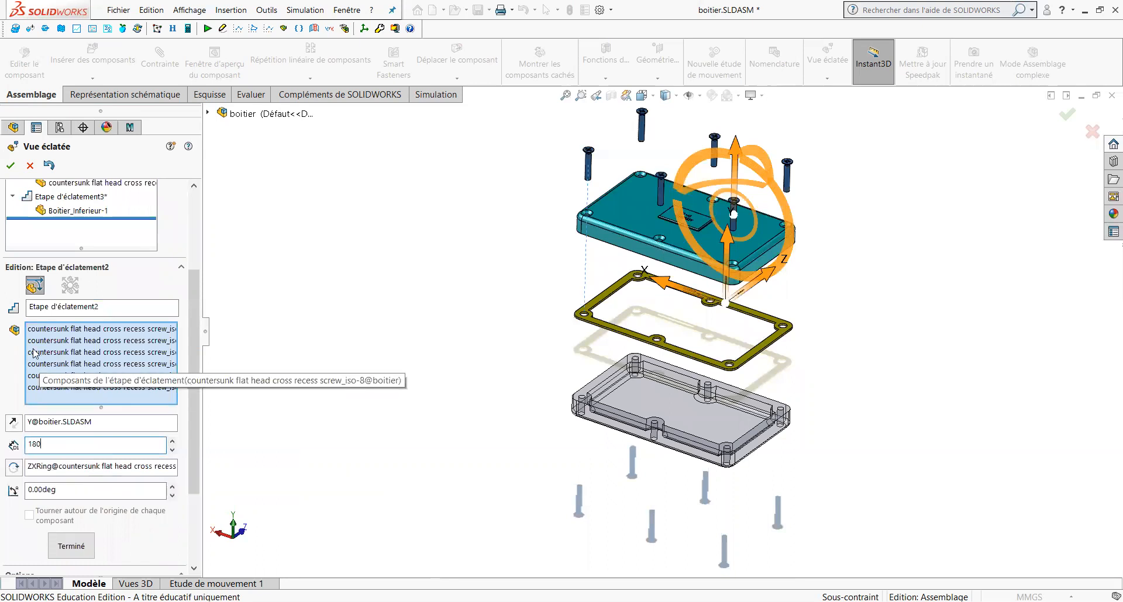
pyautogui.click(70, 547)
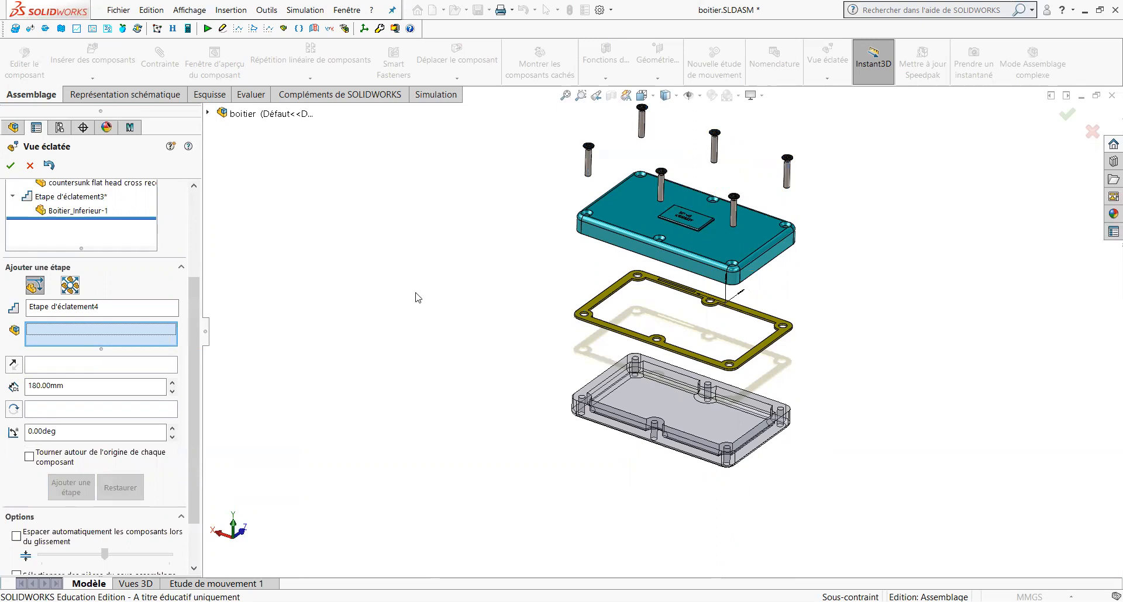
pyautogui.click(10, 167)
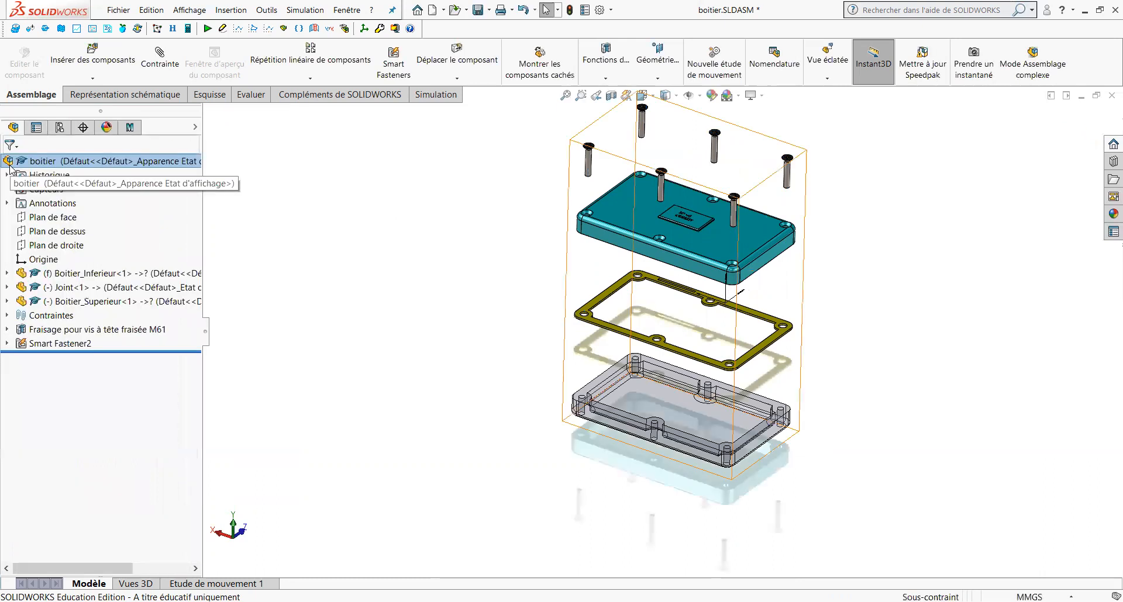
pyautogui.scroll(1, 808, 279)
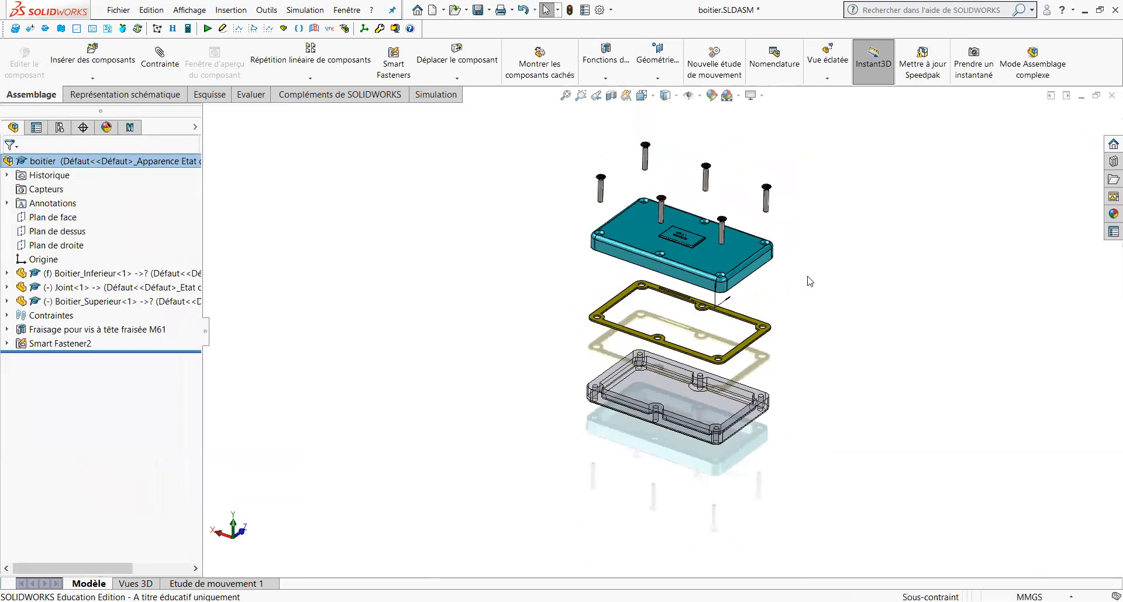
pyautogui.scroll(-1, 809, 256)
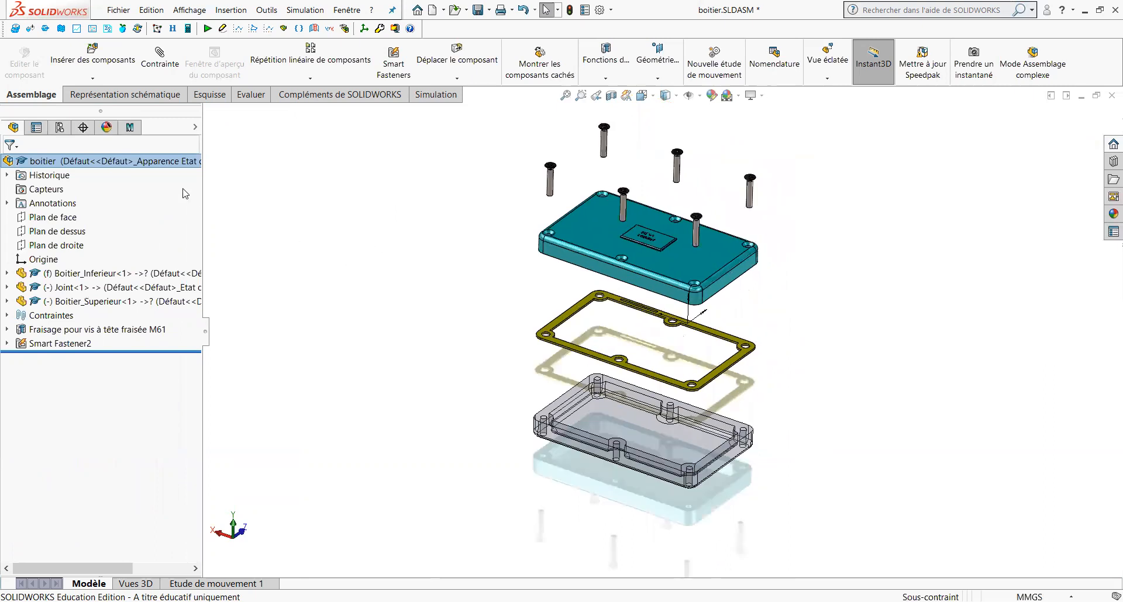
# Under the Défaut configuration, collapse Vue éclatée1, explode it again and return the assembly to its collapsed state
pyautogui.click(59, 128)
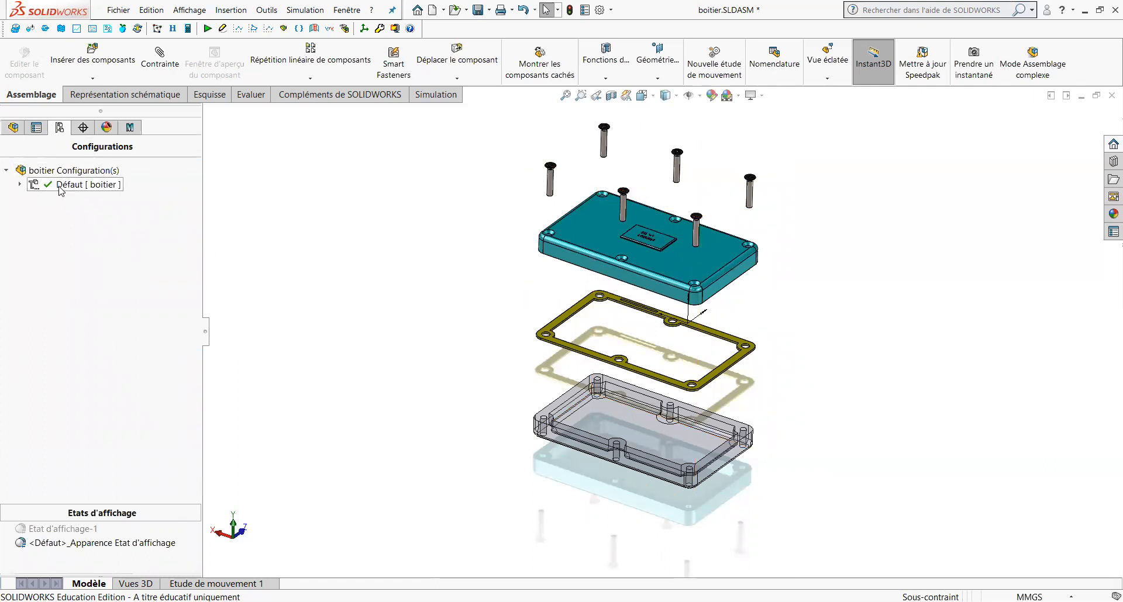
pyautogui.click(20, 184)
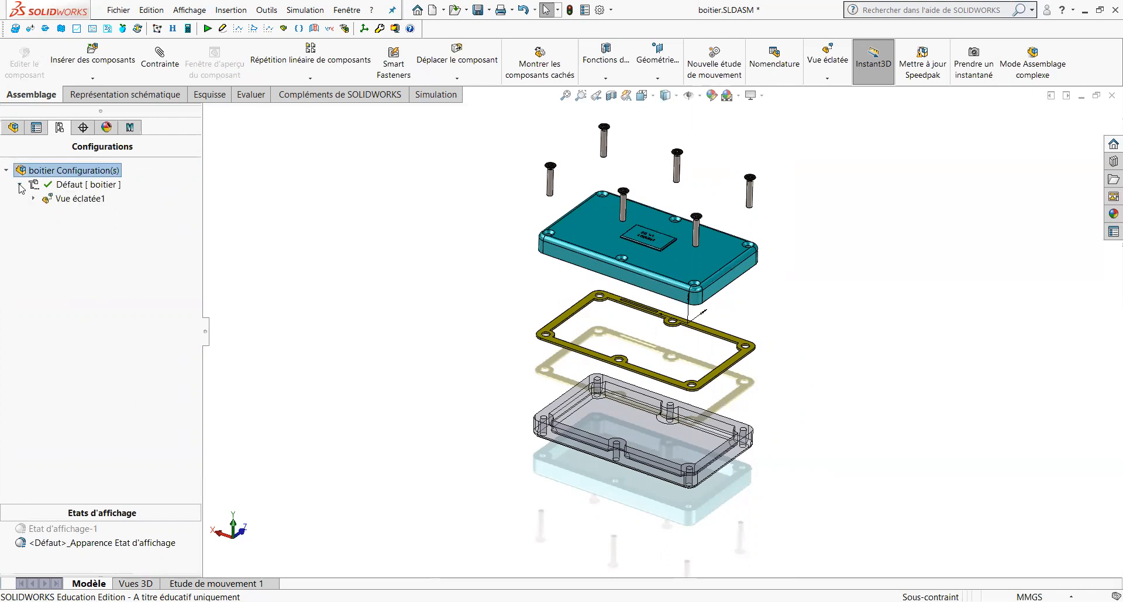
pyautogui.doubleClick(79, 199)
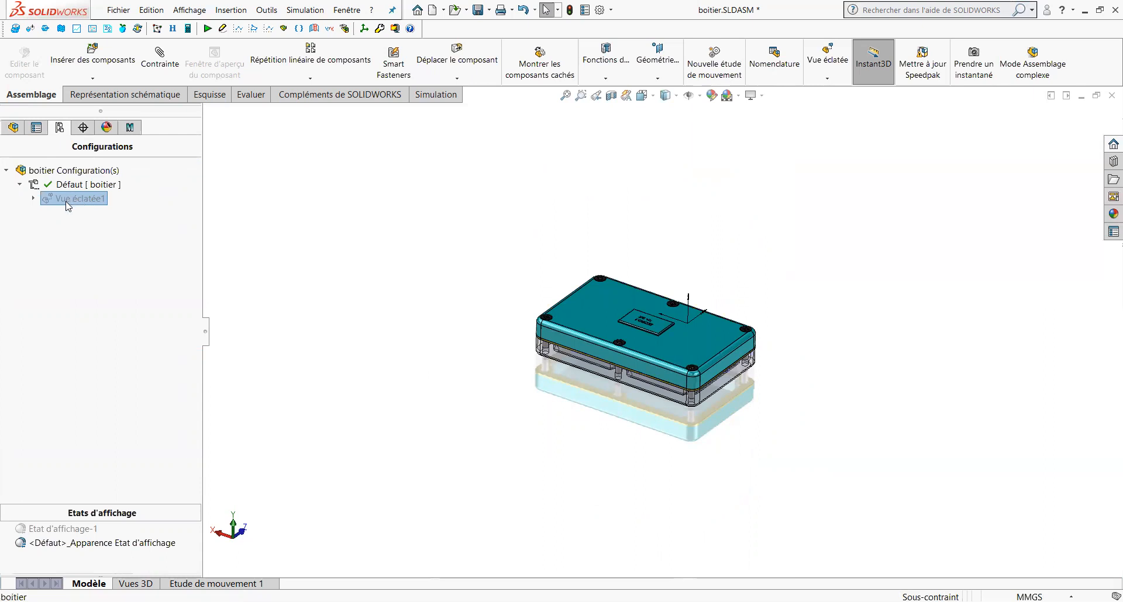
pyautogui.doubleClick(69, 199)
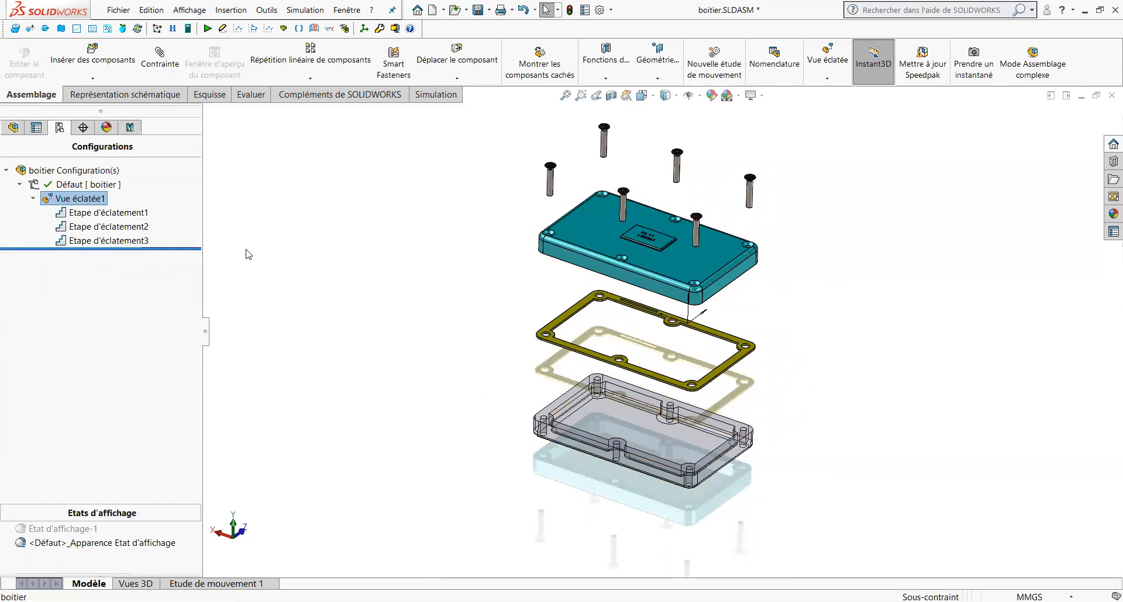
pyautogui.doubleClick(69, 201)
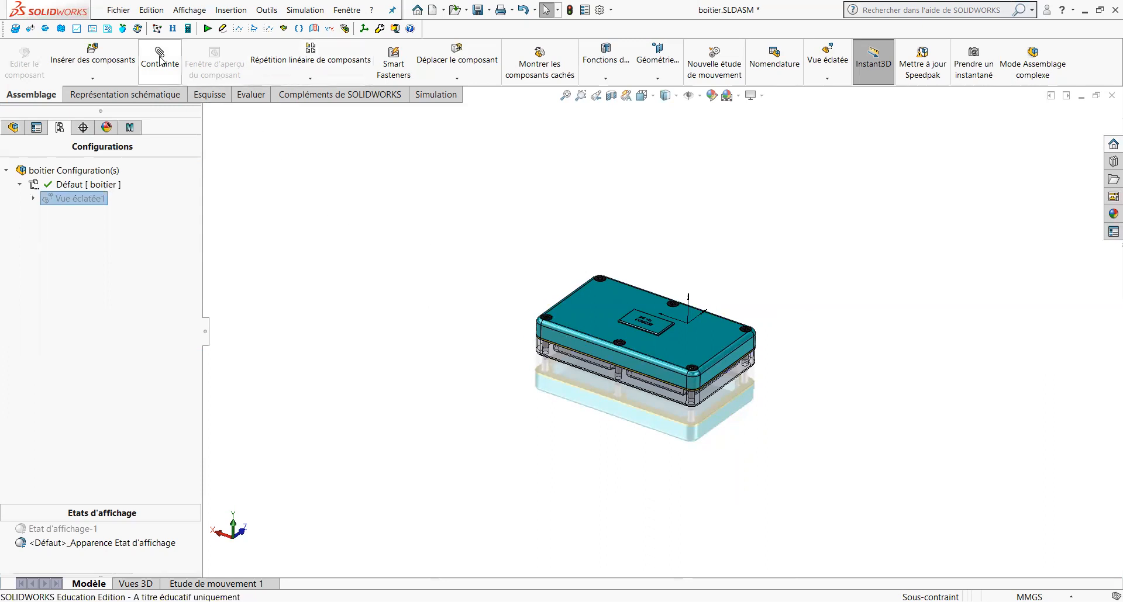
# Create a new drawing document
pyautogui.click(122, 12)
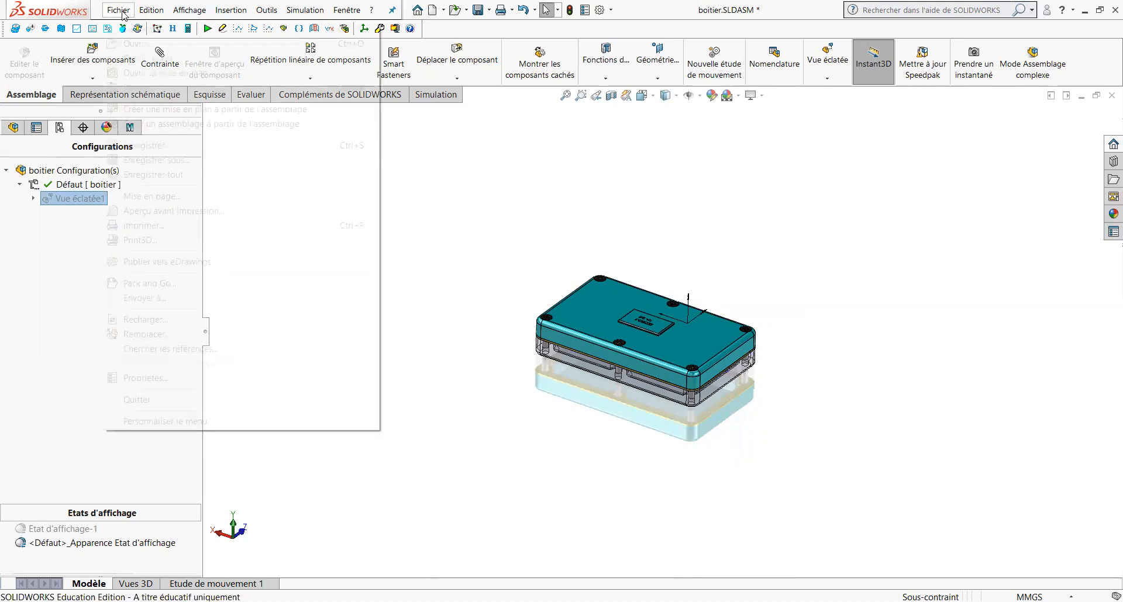
pyautogui.click(146, 29)
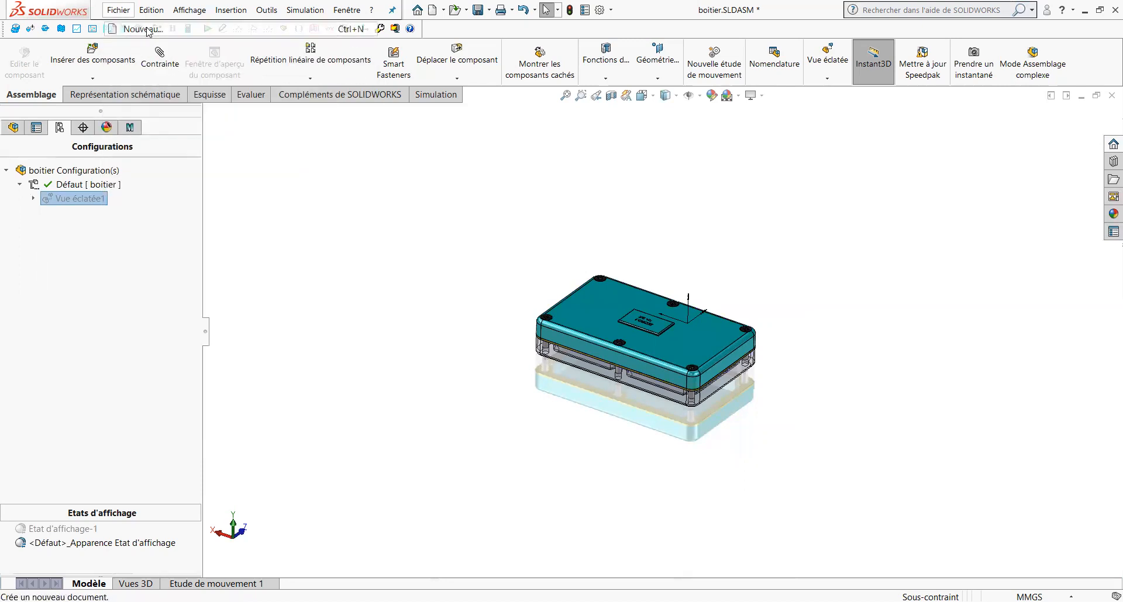
pyautogui.click(597, 459)
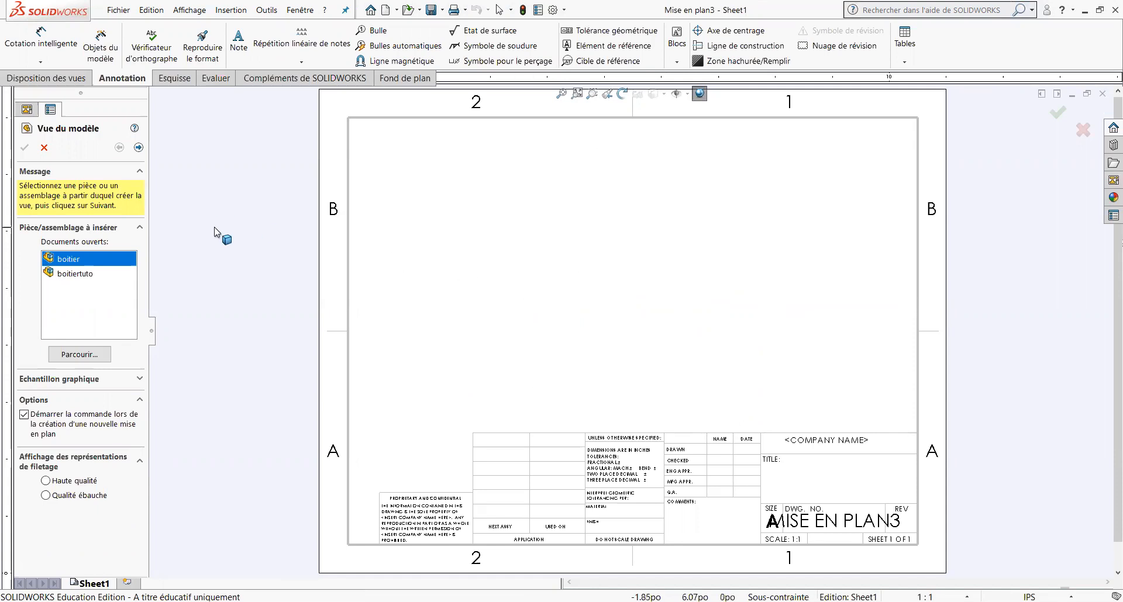
# Set Sheet1 to European projection, select the A4 (ISO) format, switch to a custom 8.26 by 11.69 po size and apply
pyautogui.click(27, 110)
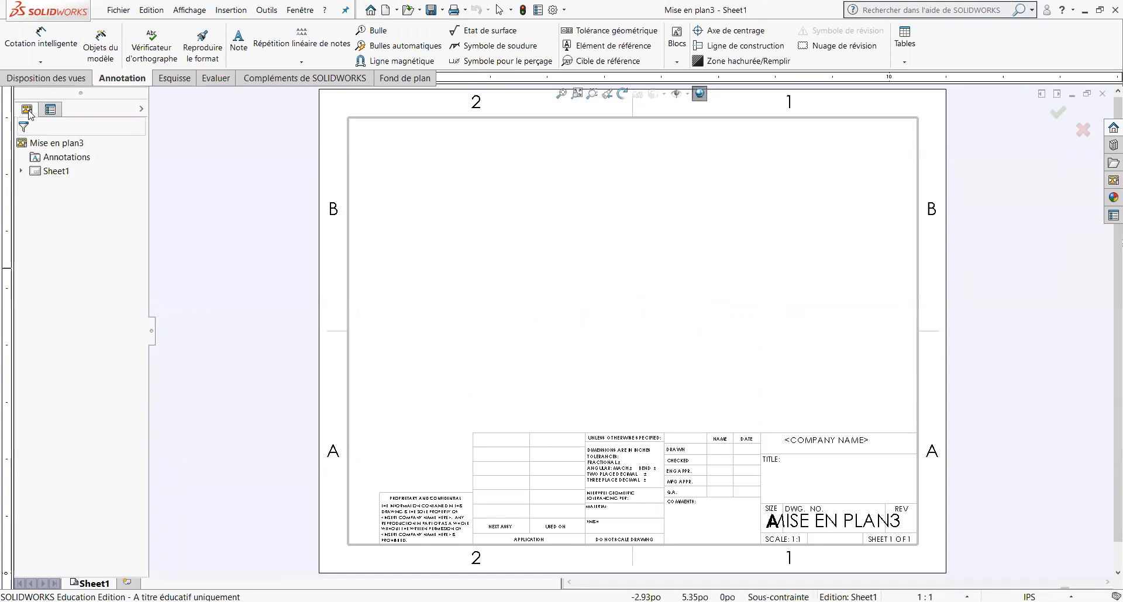
pyautogui.click(50, 172)
pyautogui.rightClick(50, 173)
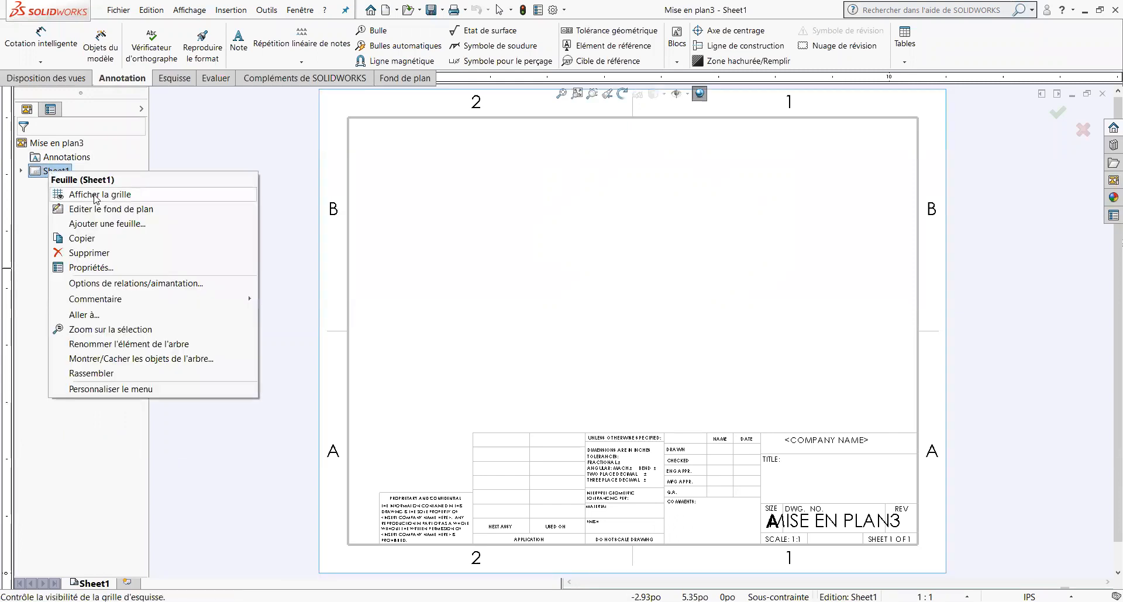
pyautogui.click(83, 269)
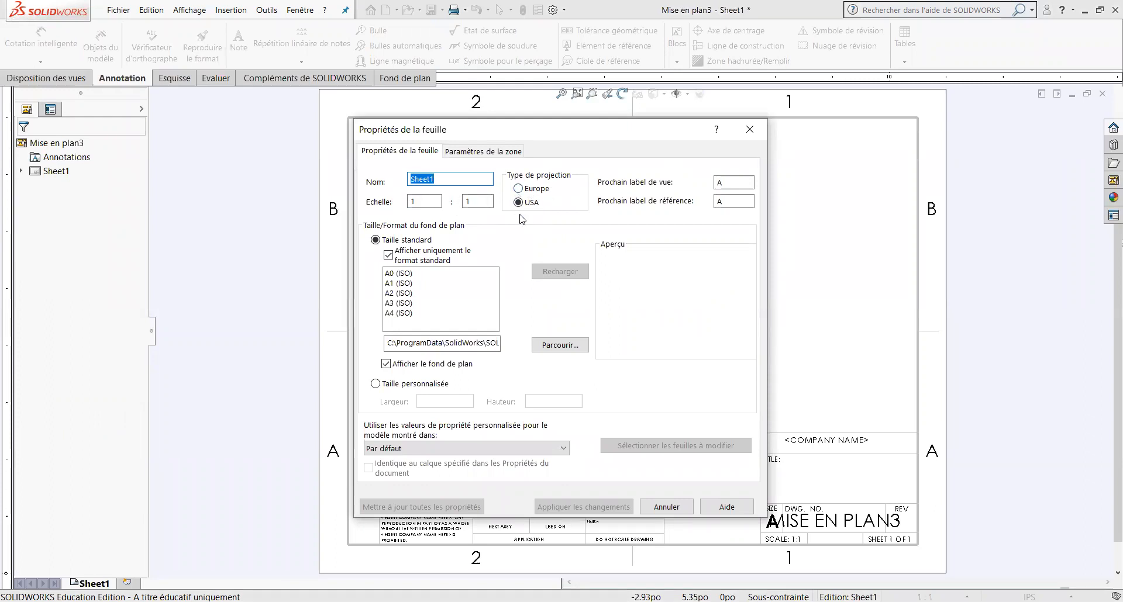
pyautogui.click(519, 188)
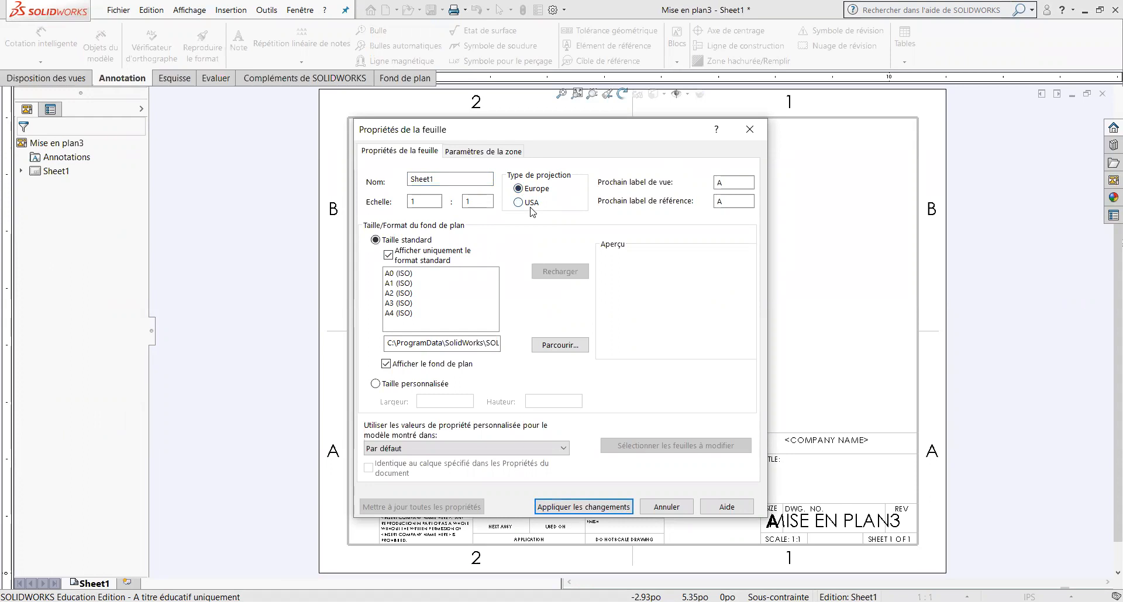
pyautogui.click(395, 314)
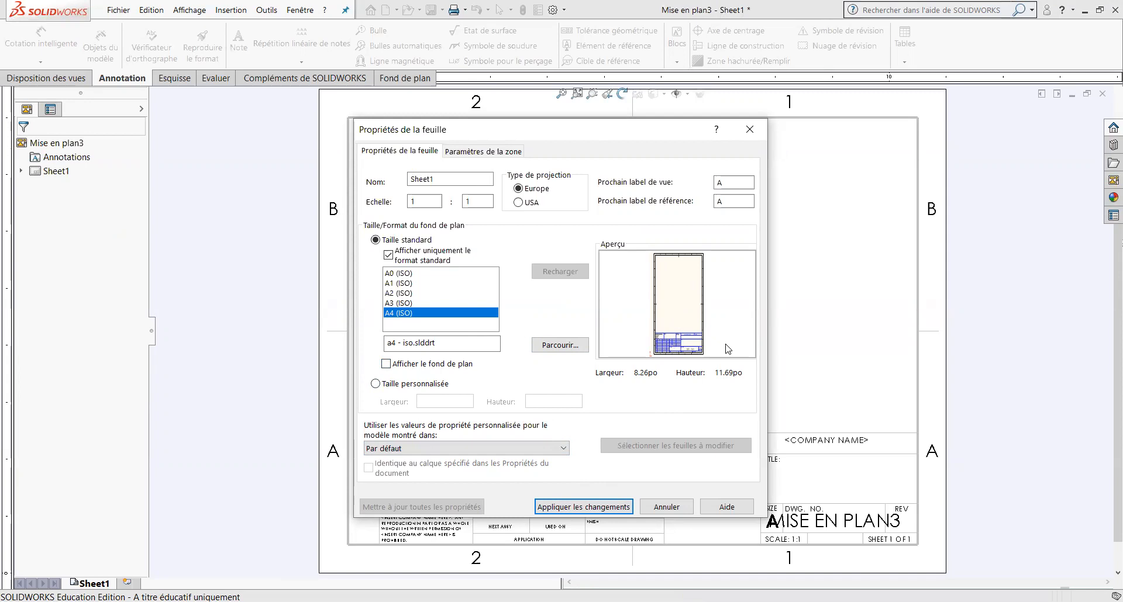
pyautogui.click(376, 384)
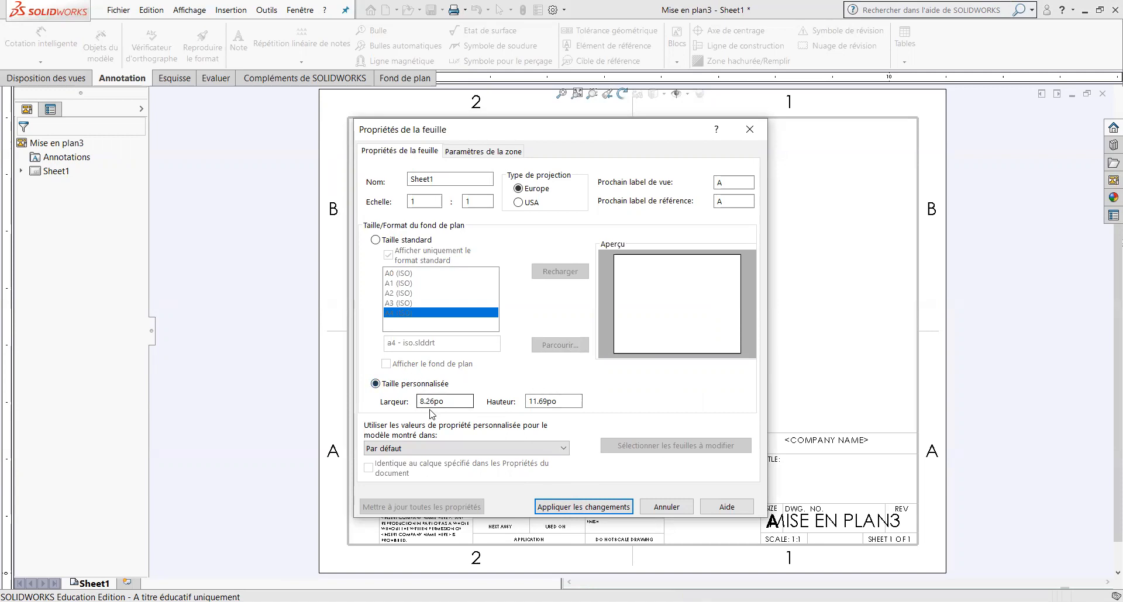
pyautogui.click(586, 507)
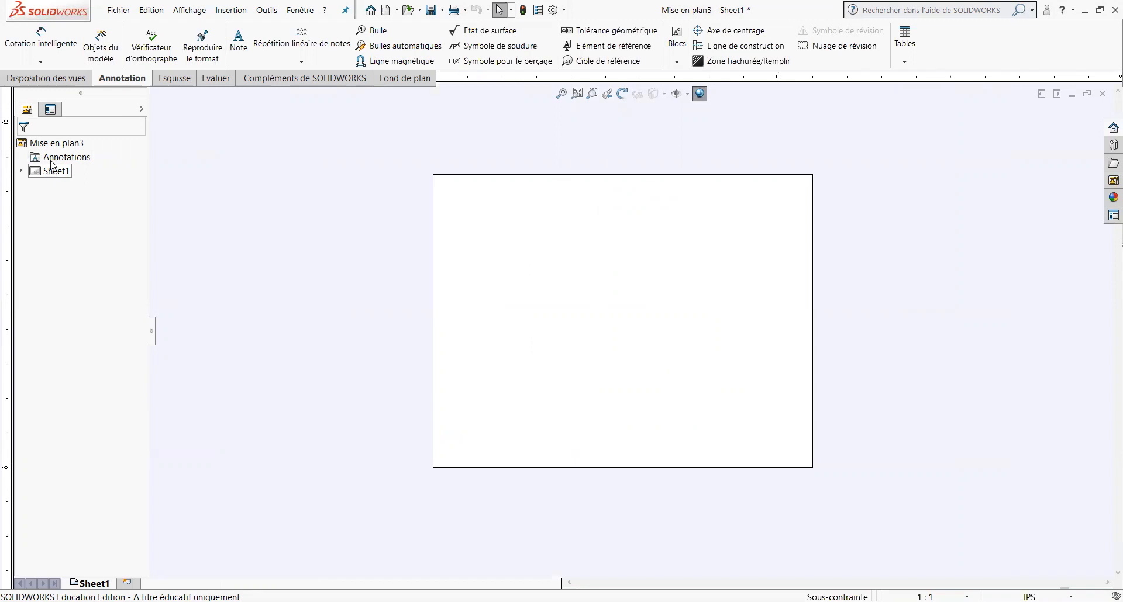
# Insert a front model view of the boitier assembly in the upper part of the sheet, without any projected views
pyautogui.click(66, 80)
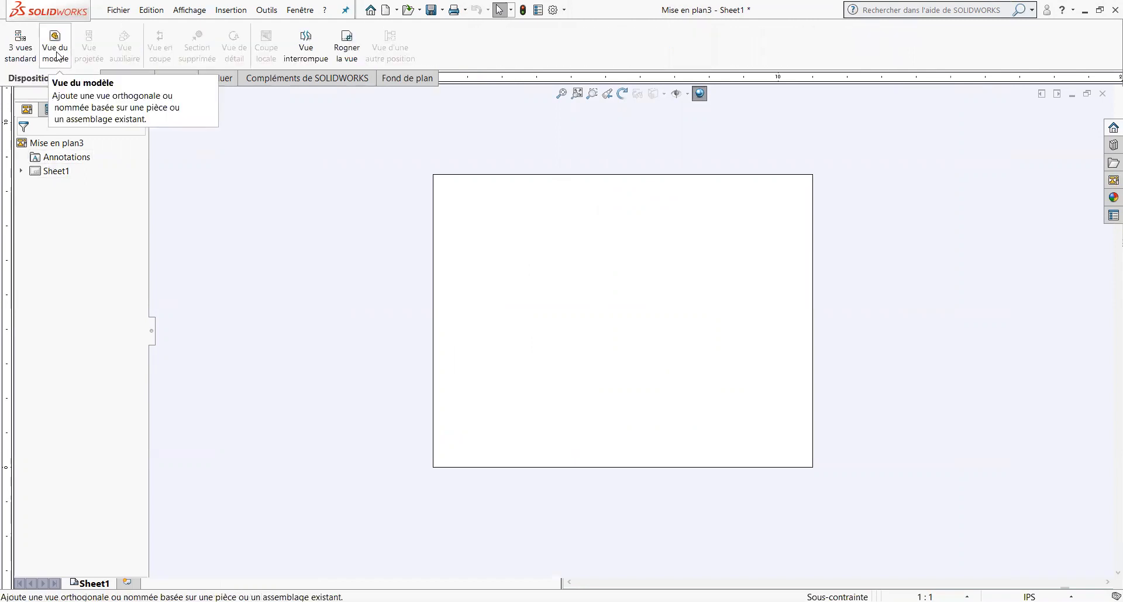
pyautogui.click(57, 53)
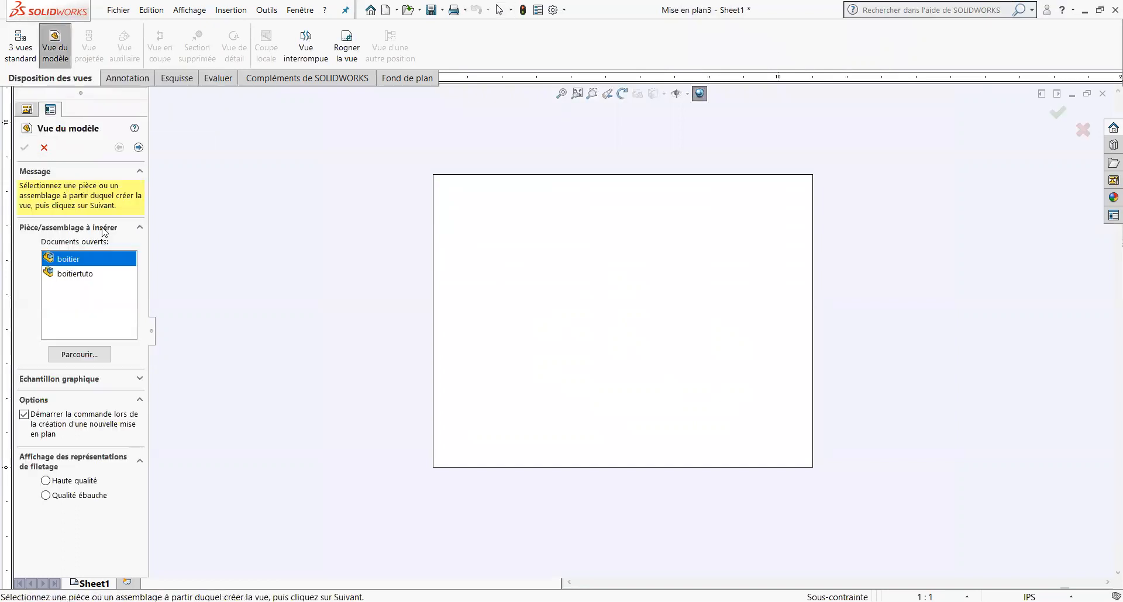
pyautogui.doubleClick(68, 265)
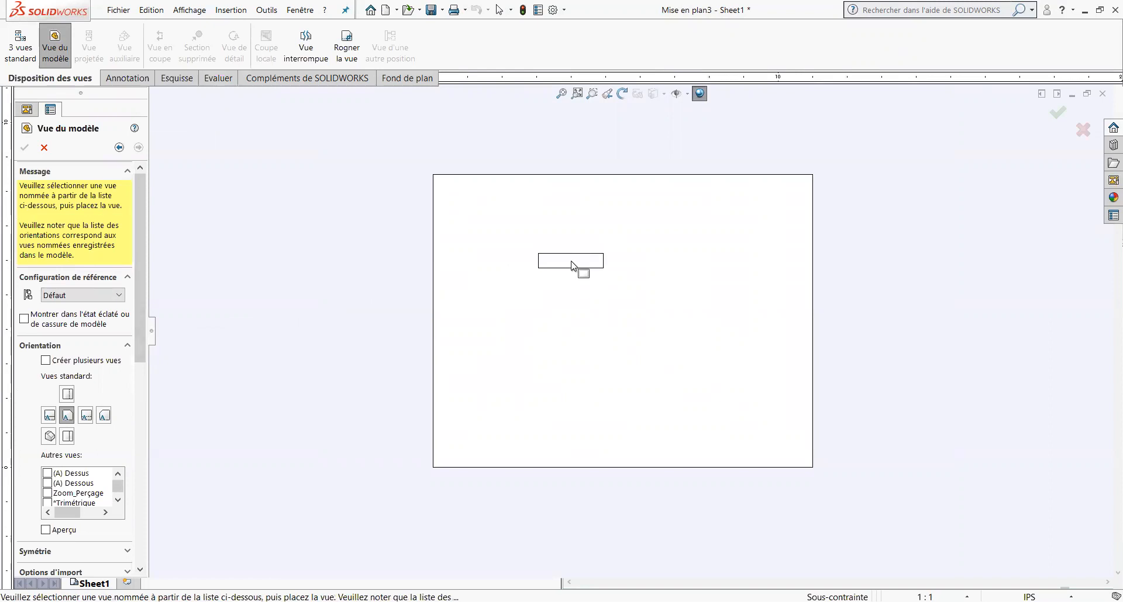
pyautogui.click(573, 265)
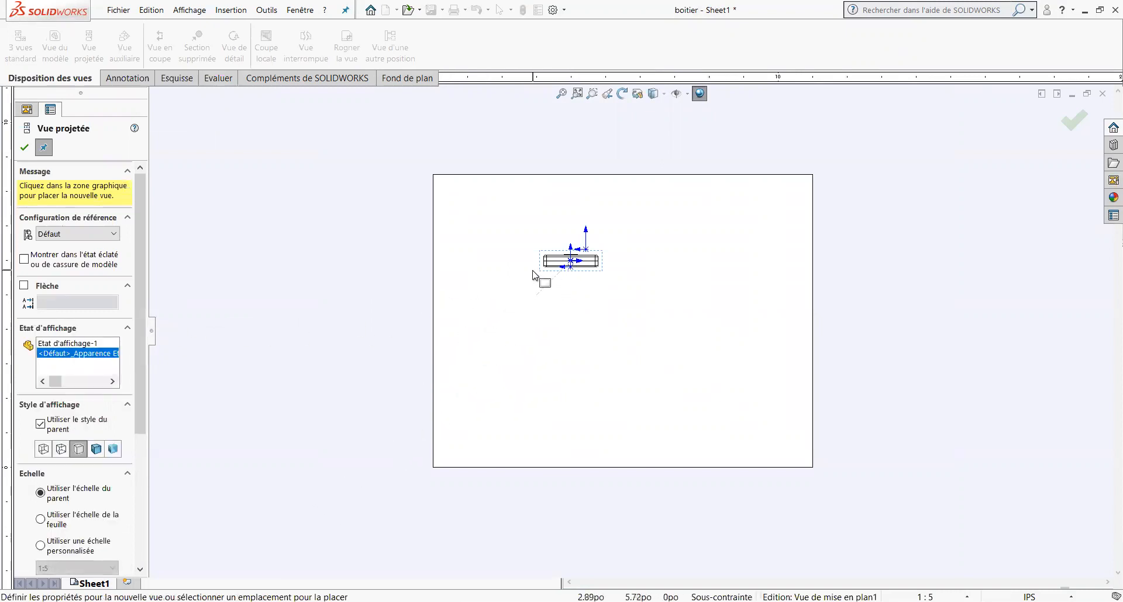
pyautogui.press('Escape')
# Show the boitier drawing view in its exploded state Vue éclatée1 with isometric orientation, and move it slightly lower on the sheet
pyautogui.rightClick(60, 199)
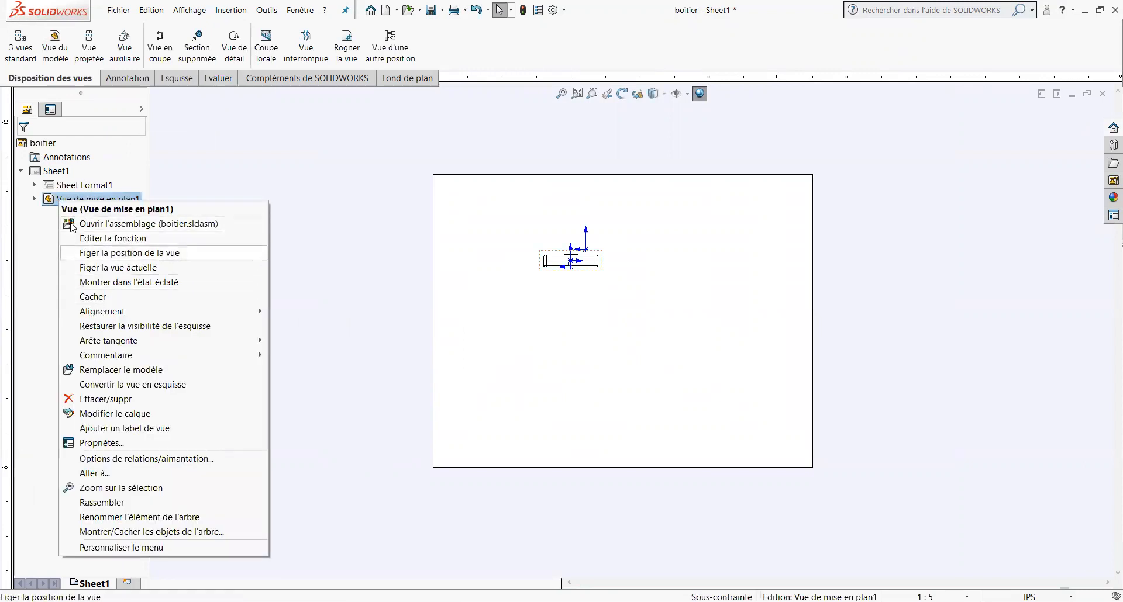
pyautogui.click(550, 278)
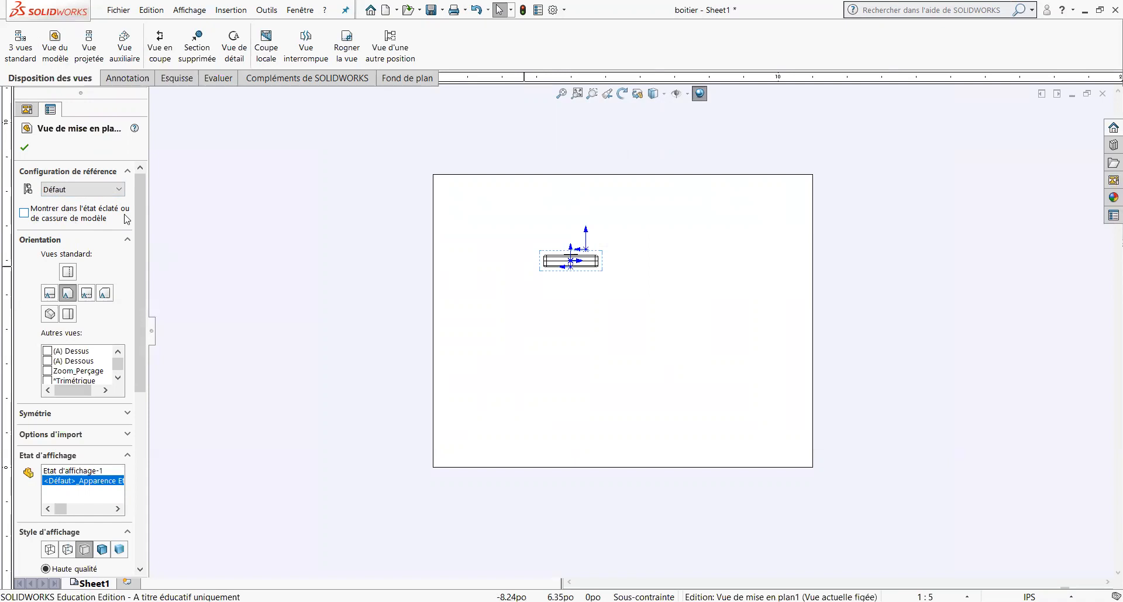
pyautogui.click(24, 213)
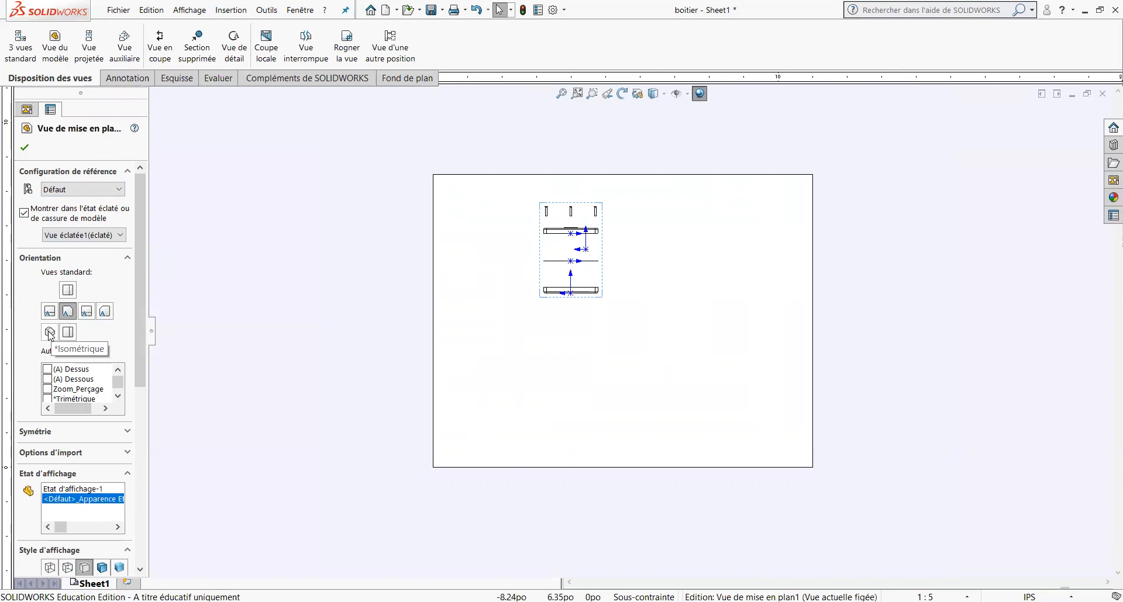
pyautogui.click(49, 332)
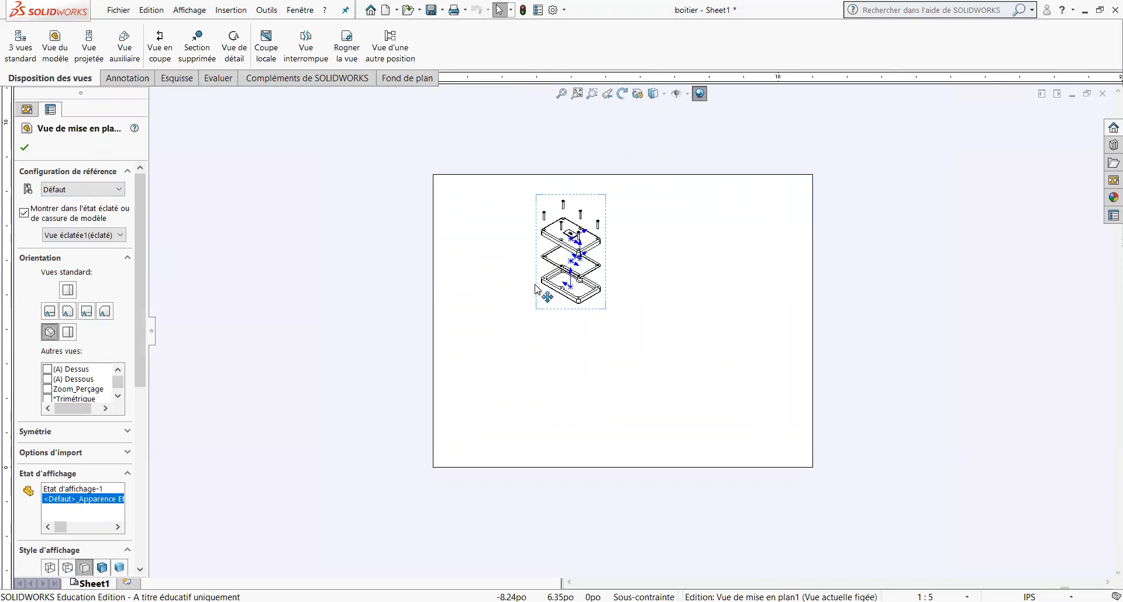
pyautogui.moveTo(545, 308); pyautogui.dragTo(530, 337)
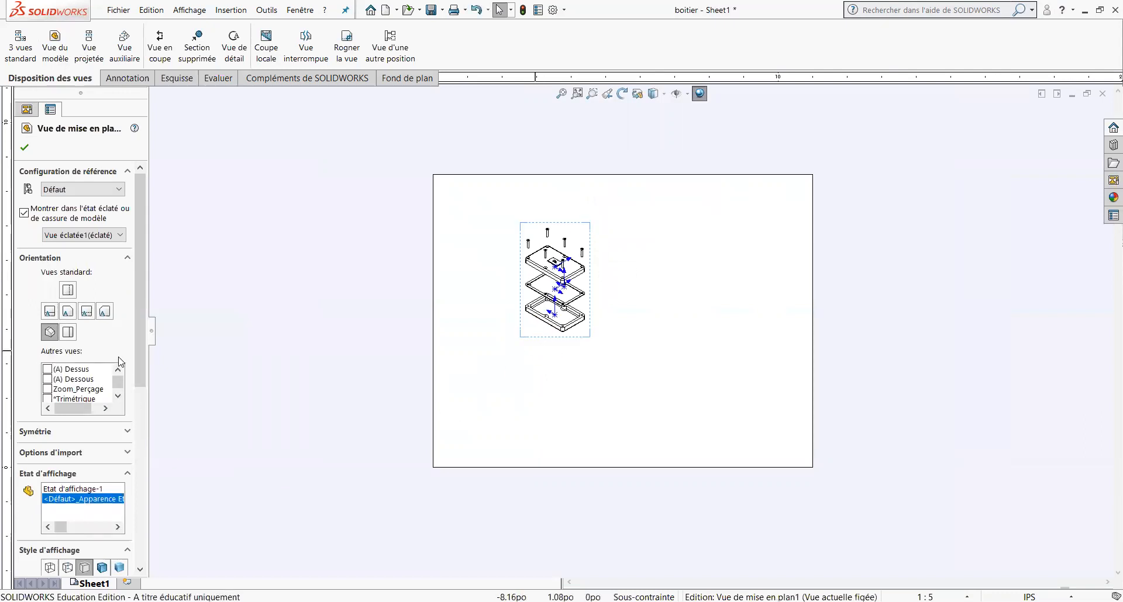
# Give the exploded view a custom scale of 1:2, reposition it fully within the left half of the sheet and accept
pyautogui.moveTo(141, 376); pyautogui.dragTo(139, 538)
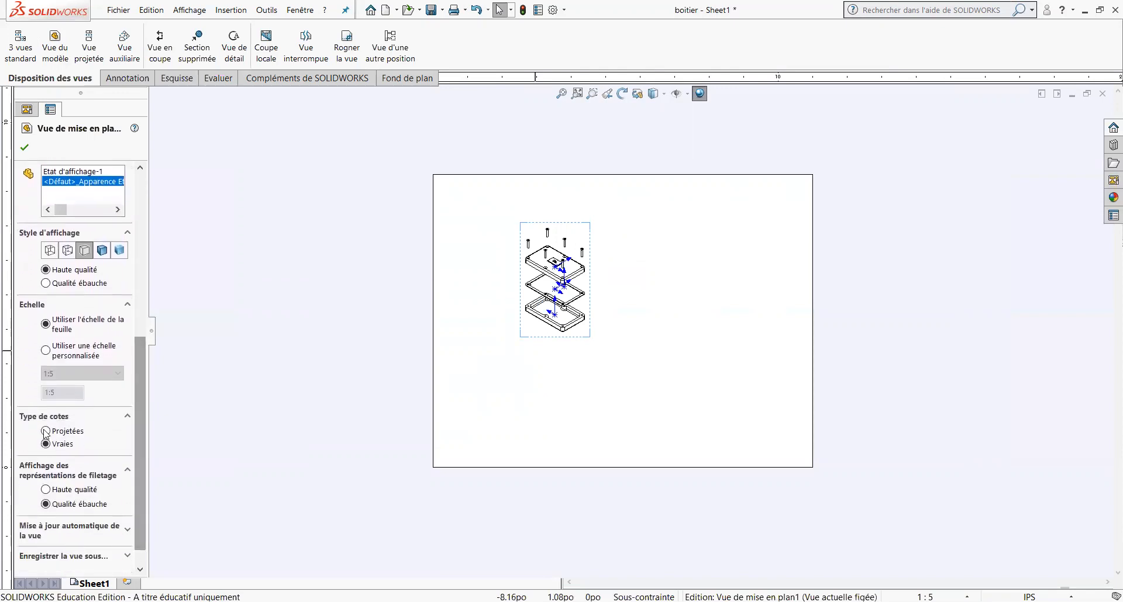
pyautogui.click(45, 351)
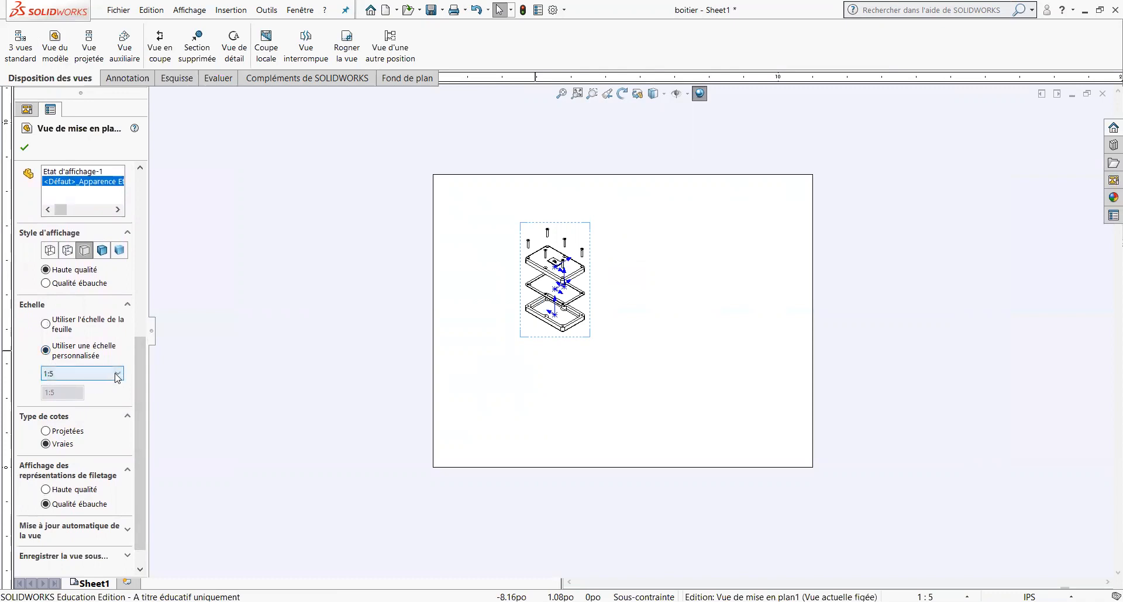
pyautogui.click(118, 374)
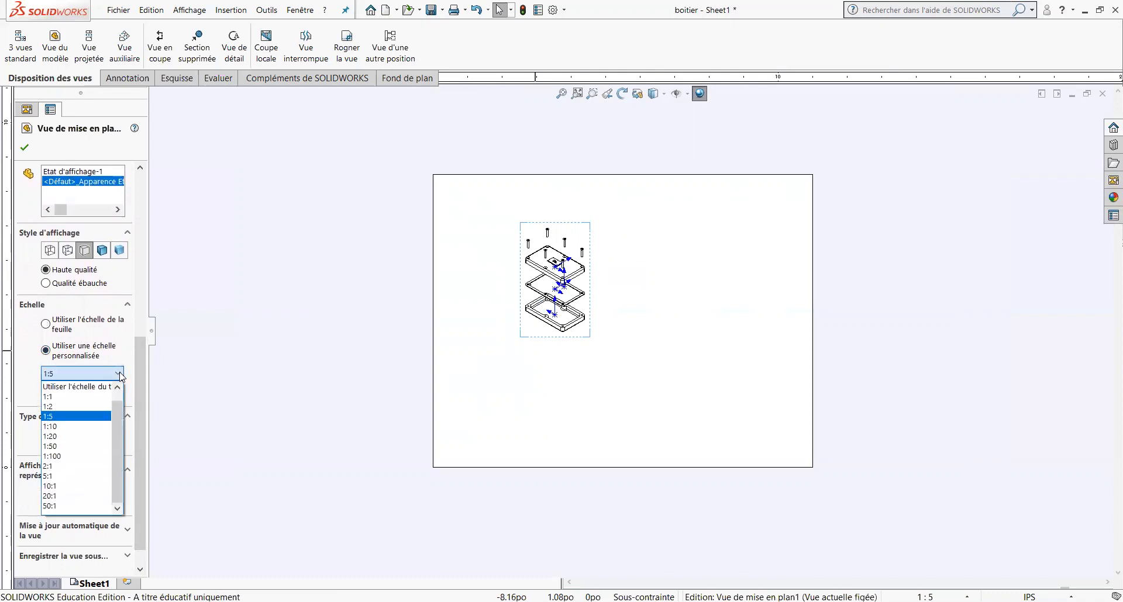
pyautogui.click(57, 397)
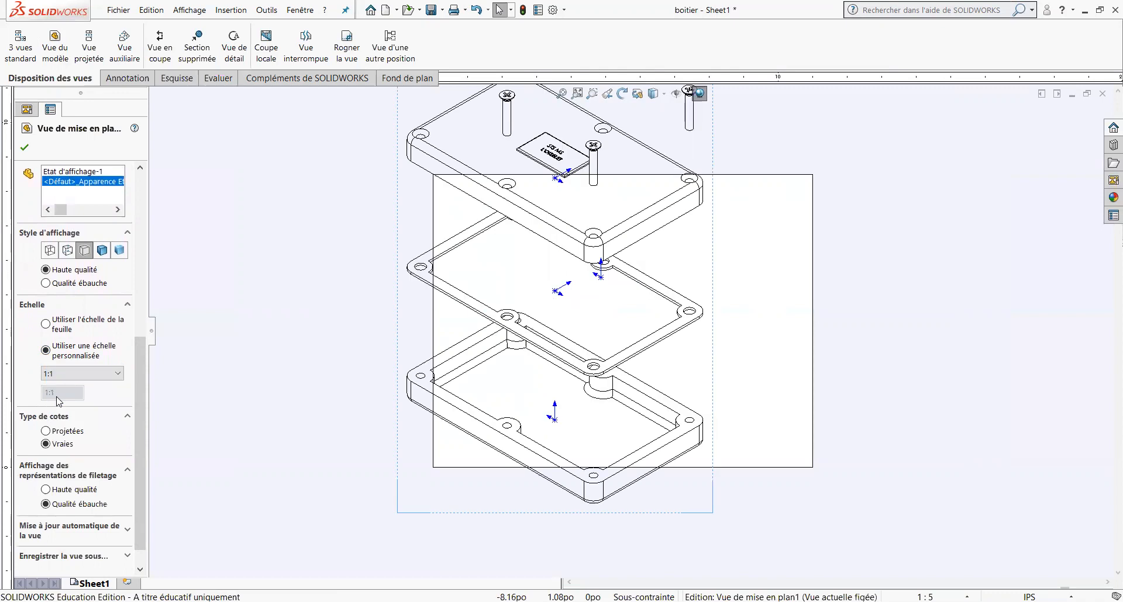
pyautogui.click(112, 378)
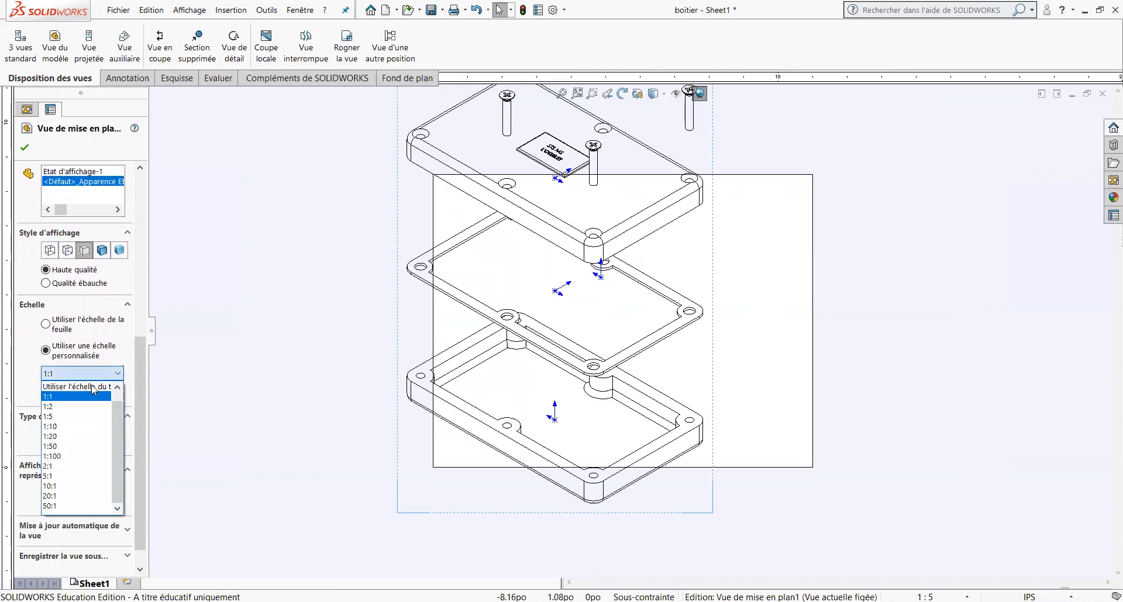
pyautogui.click(43, 408)
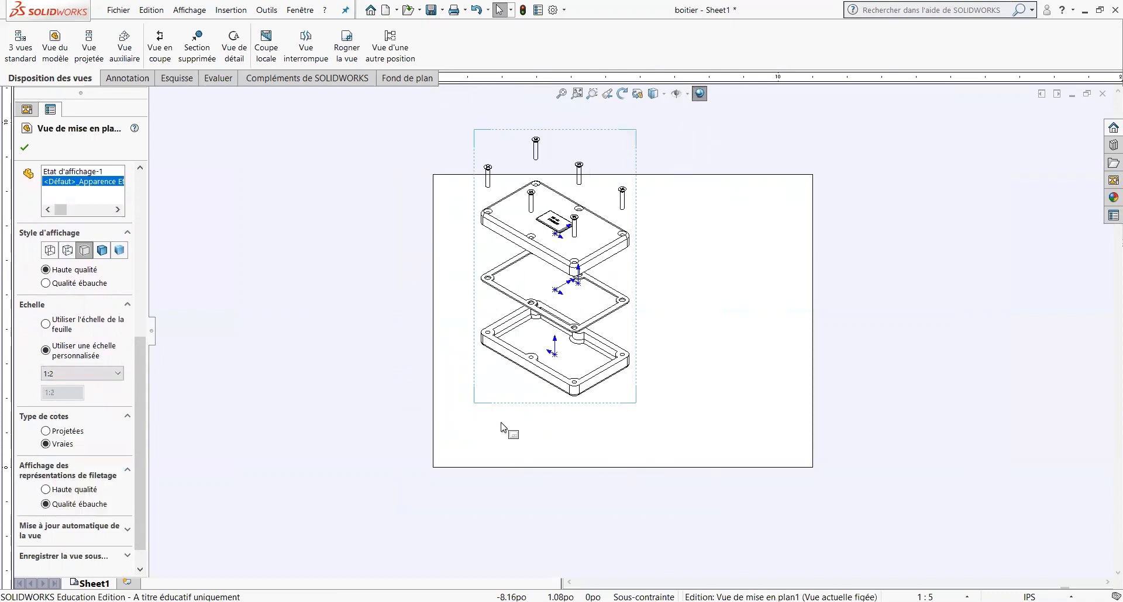
pyautogui.moveTo(501, 406); pyautogui.dragTo(489, 460)
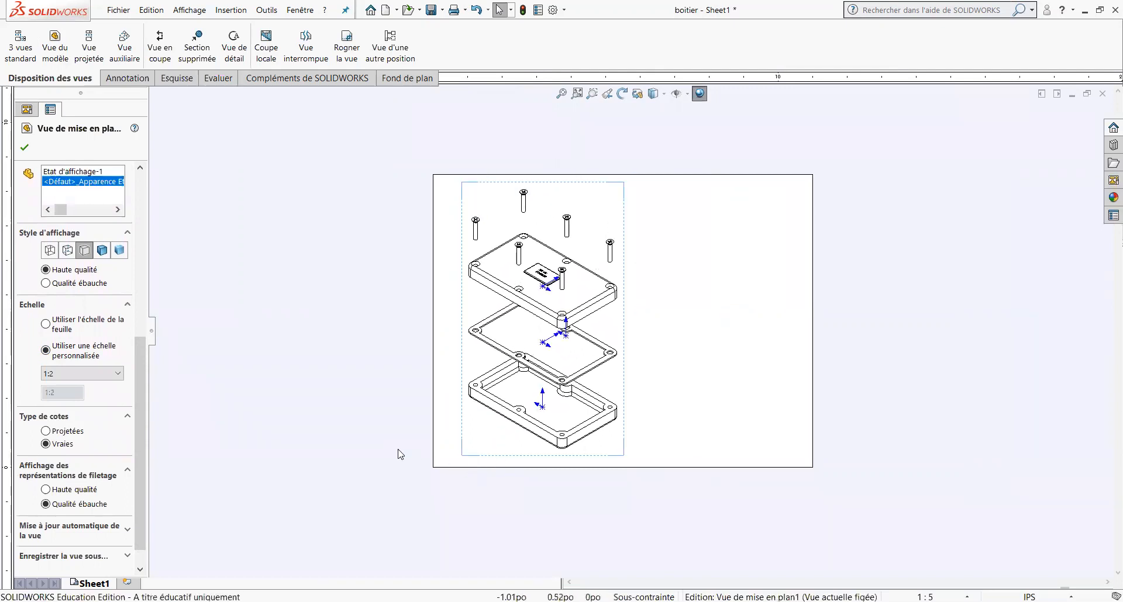
pyautogui.click(25, 148)
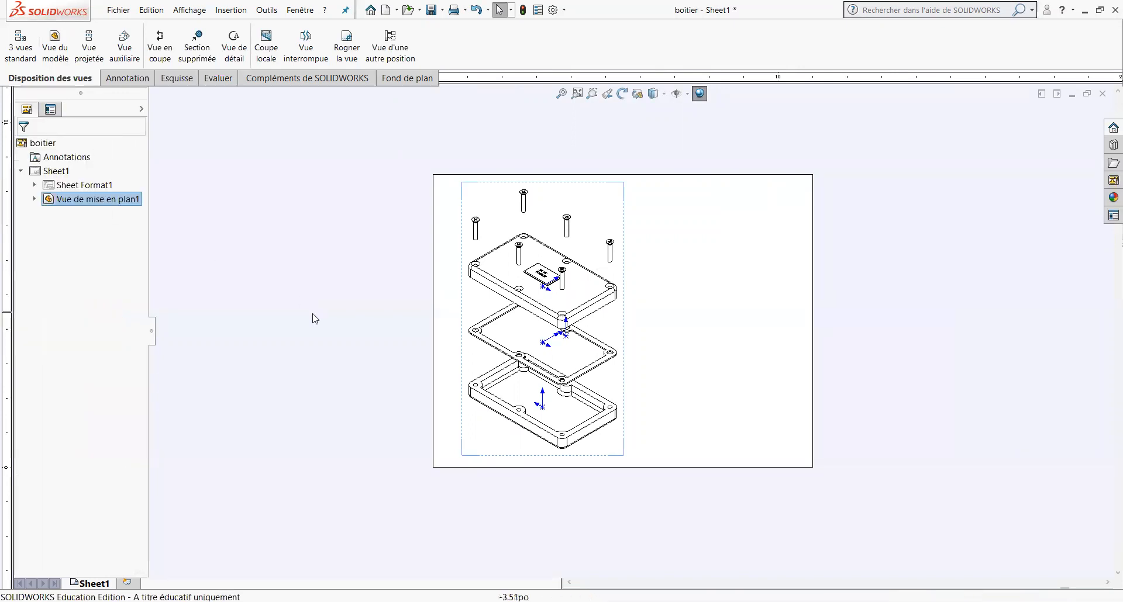
# Turn the drawing view's exploded state off and back on
pyautogui.click(463, 370)
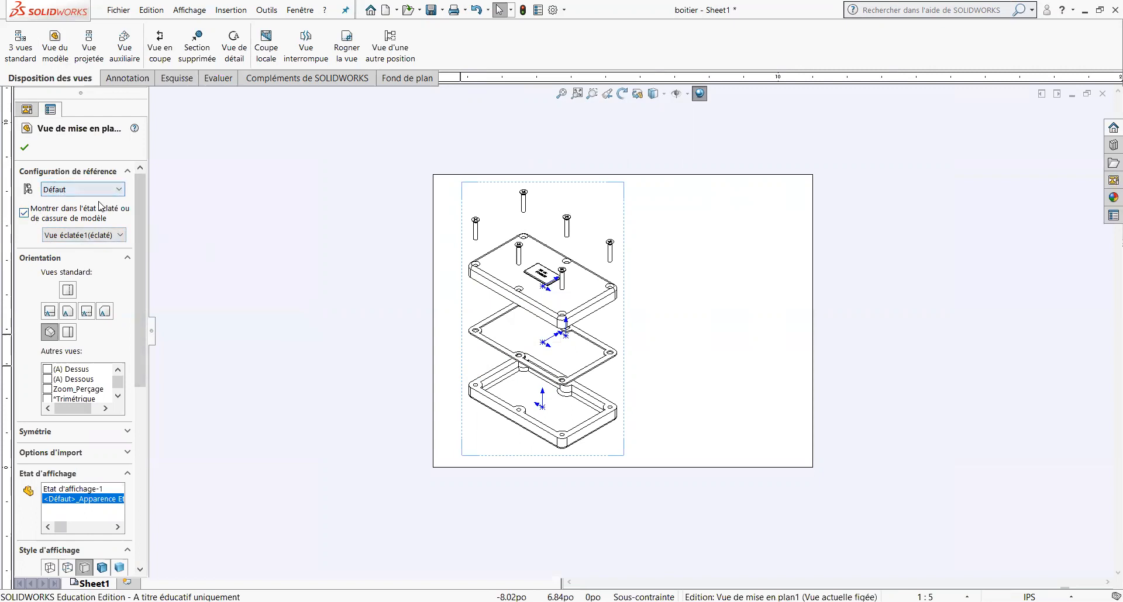
pyautogui.click(24, 213)
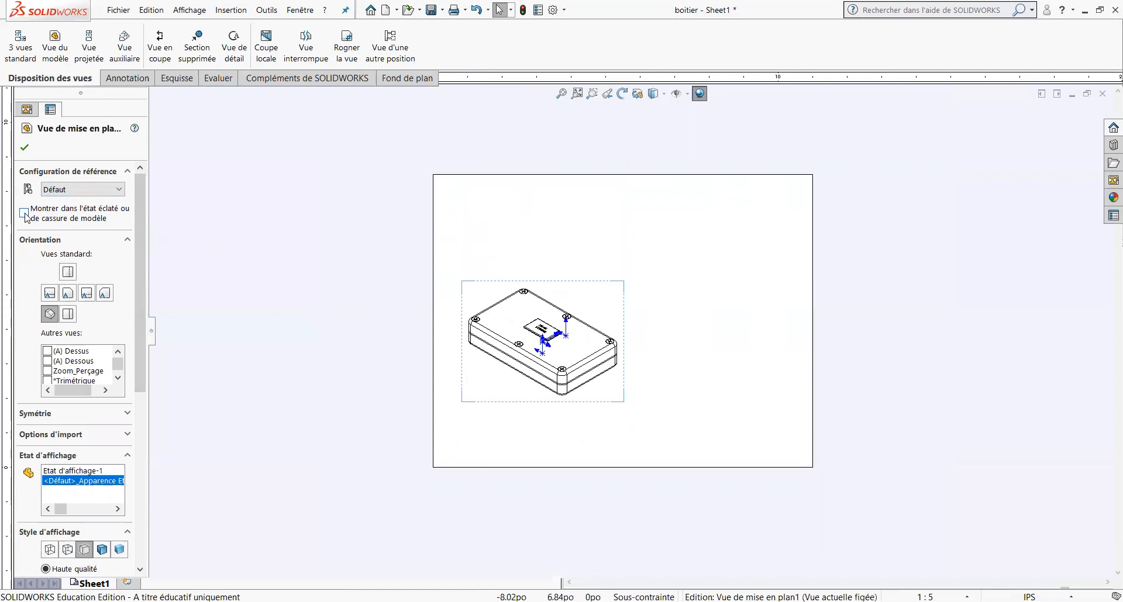
pyautogui.click(25, 214)
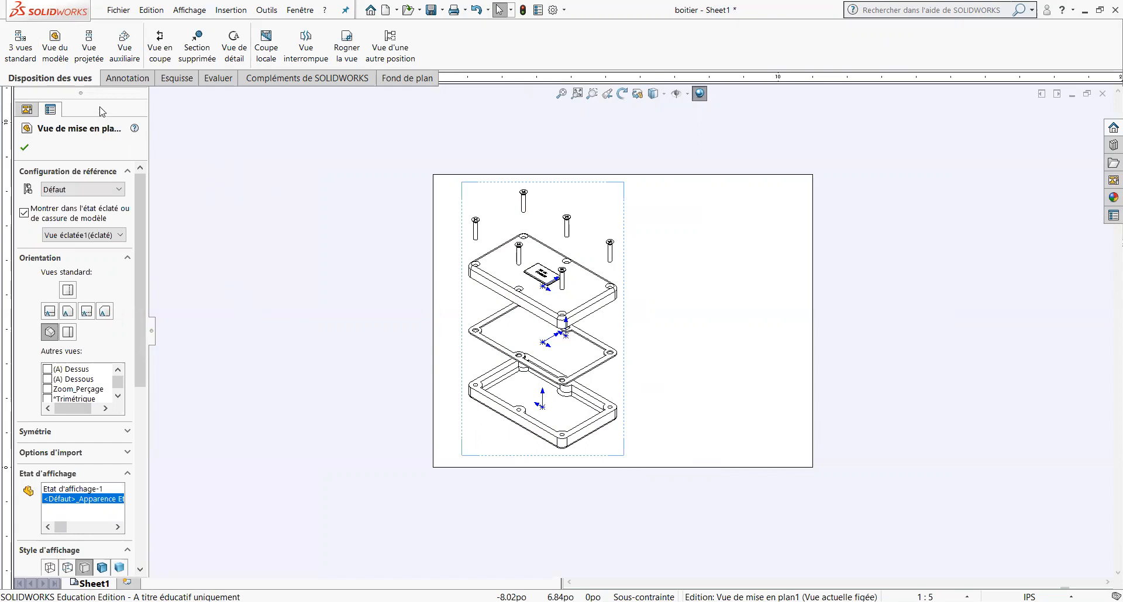
# Start automatic balloons on the exploded view, compare the layout patterns and arrange the balloons in a column along the view's left side
pyautogui.click(141, 81)
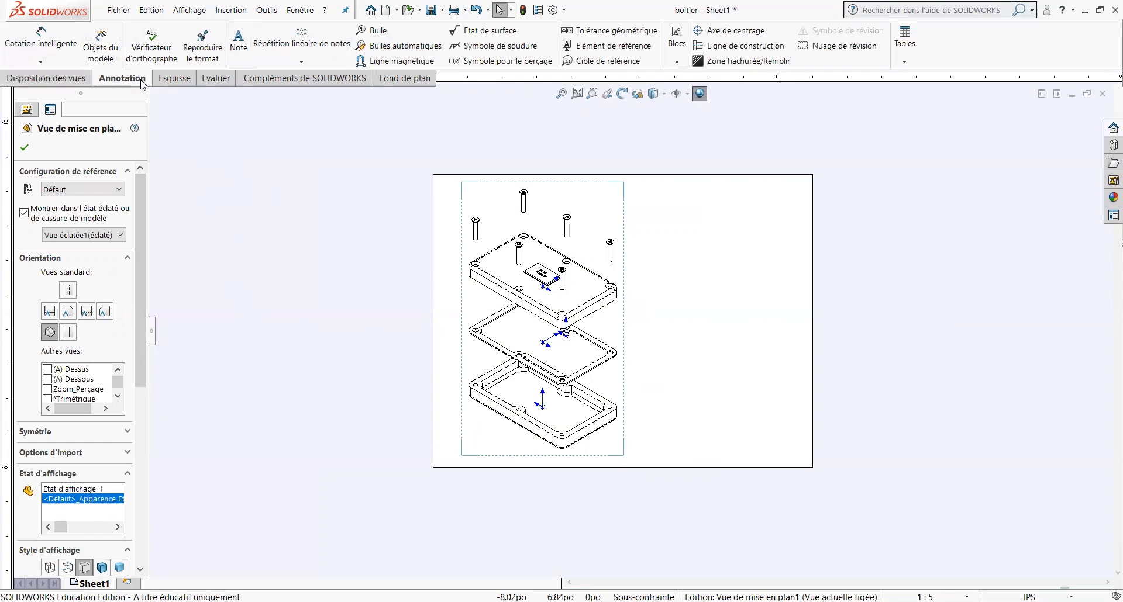
pyautogui.click(380, 46)
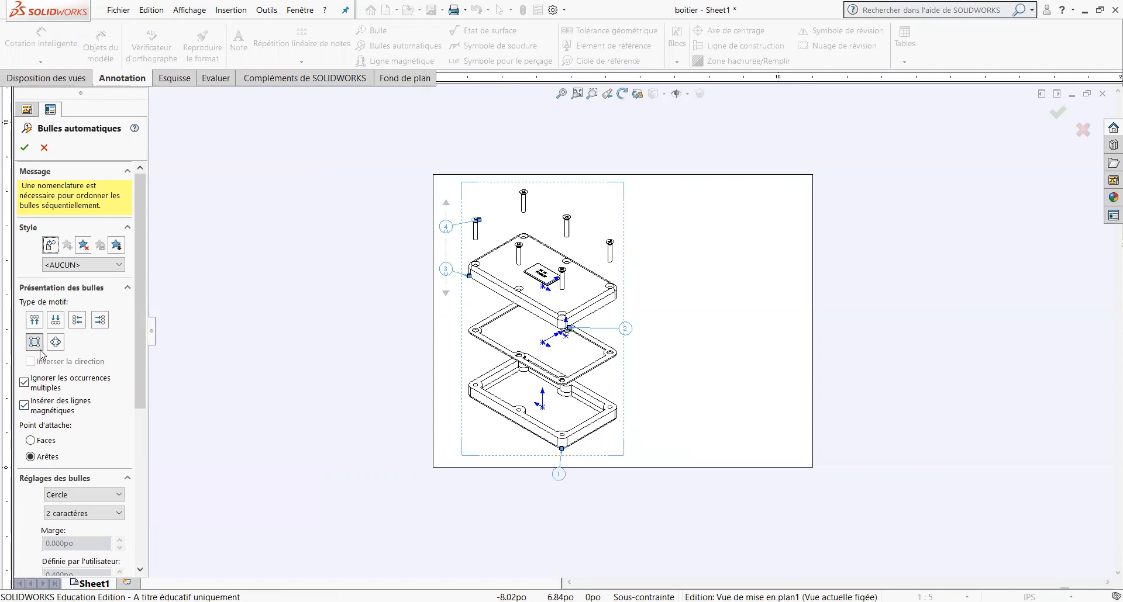
pyautogui.click(55, 321)
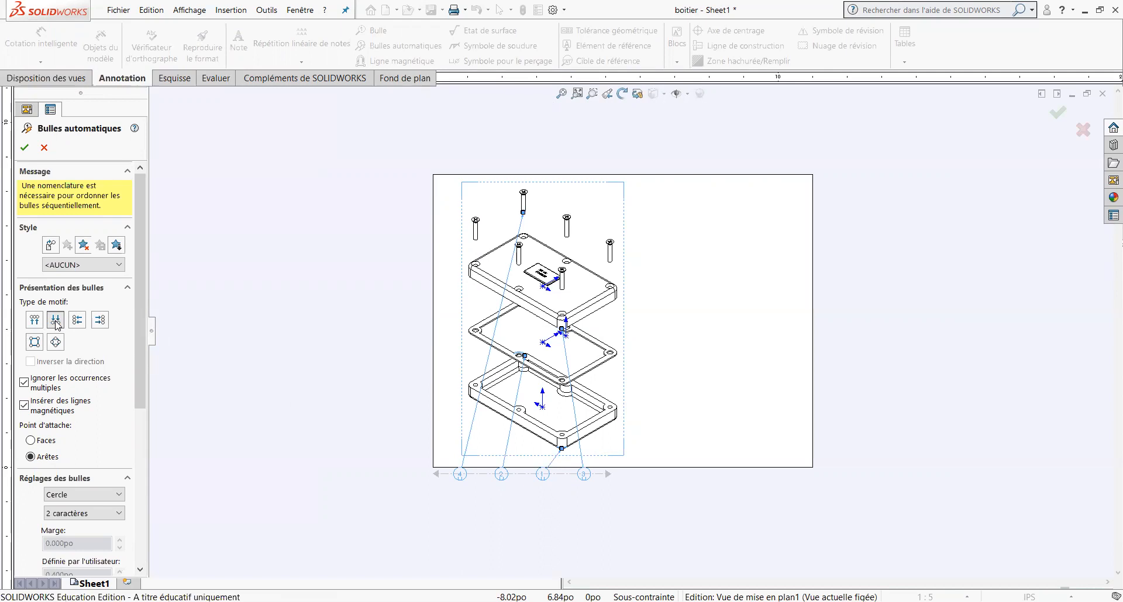
pyautogui.click(101, 321)
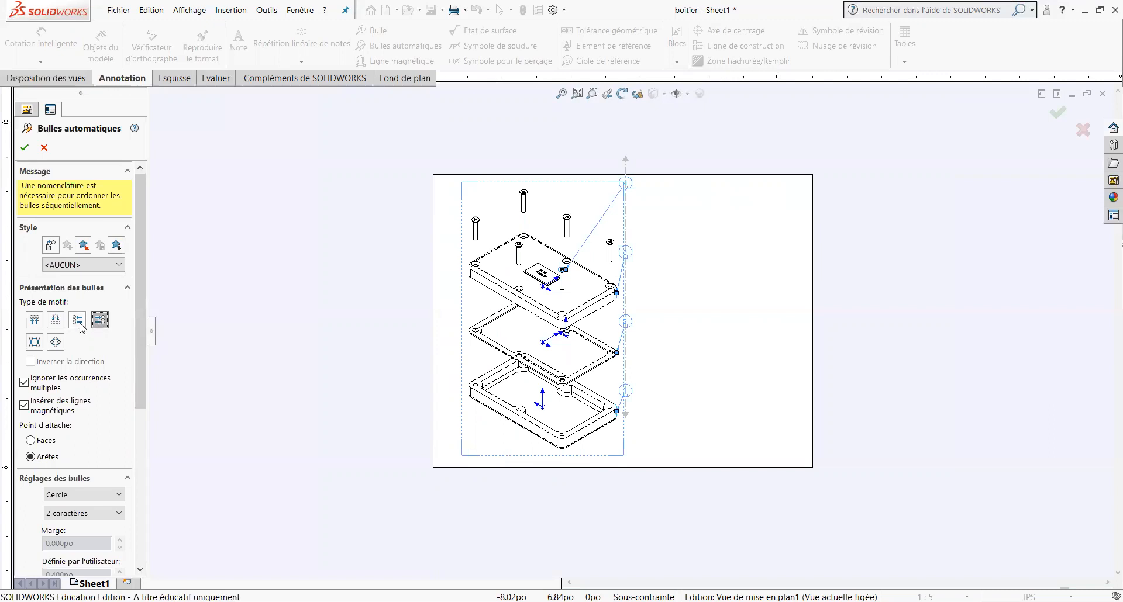
pyautogui.click(78, 321)
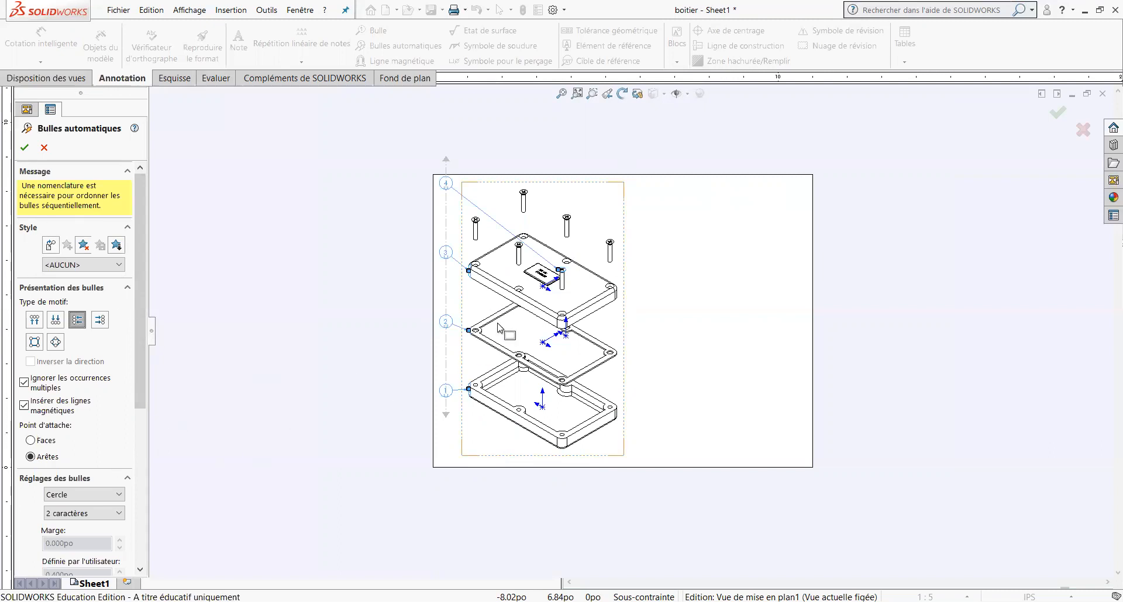
# Try attaching the balloon leaders to faces, and set the attachment point back to edges
pyautogui.scroll(-2, 485, 332)
pyautogui.scroll(-5, 486, 333)
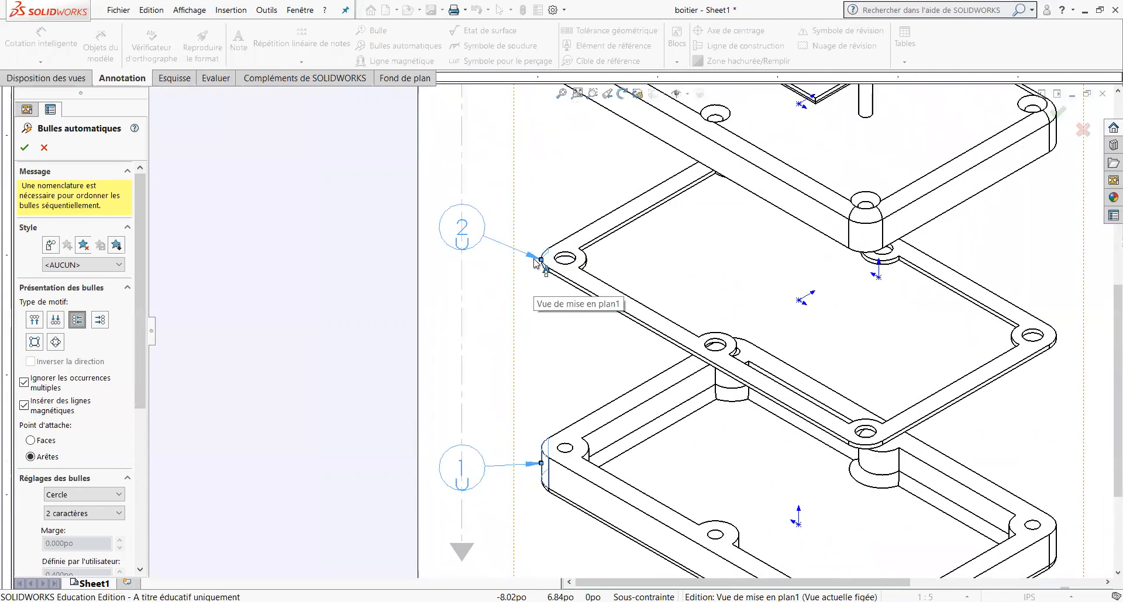
pyautogui.scroll(3, 563, 230)
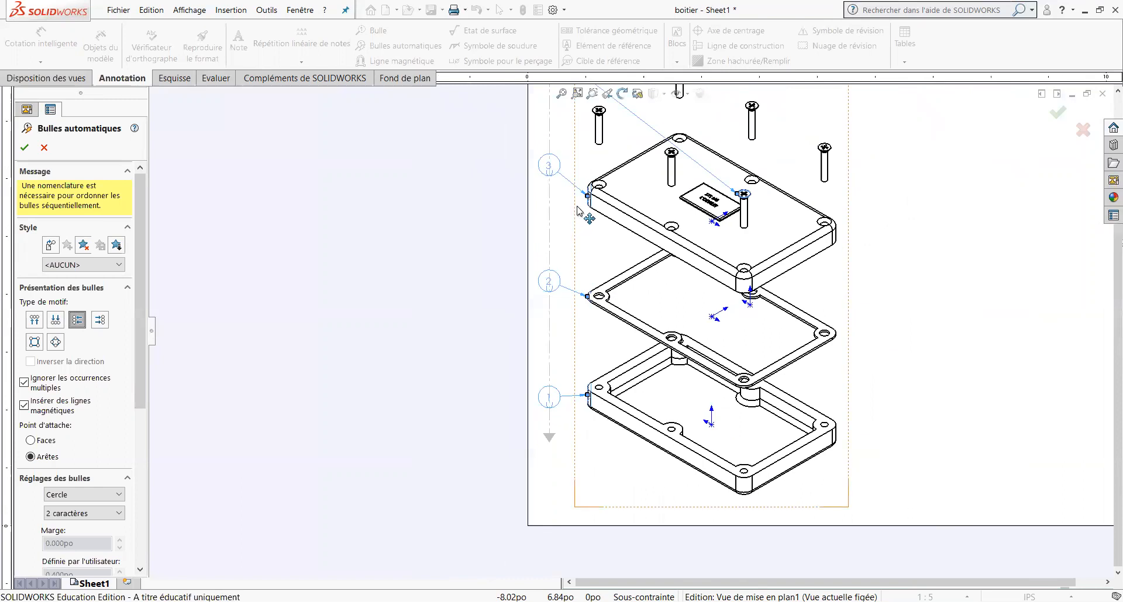
pyautogui.scroll(-1, 744, 197)
pyautogui.scroll(-1, 744, 197)
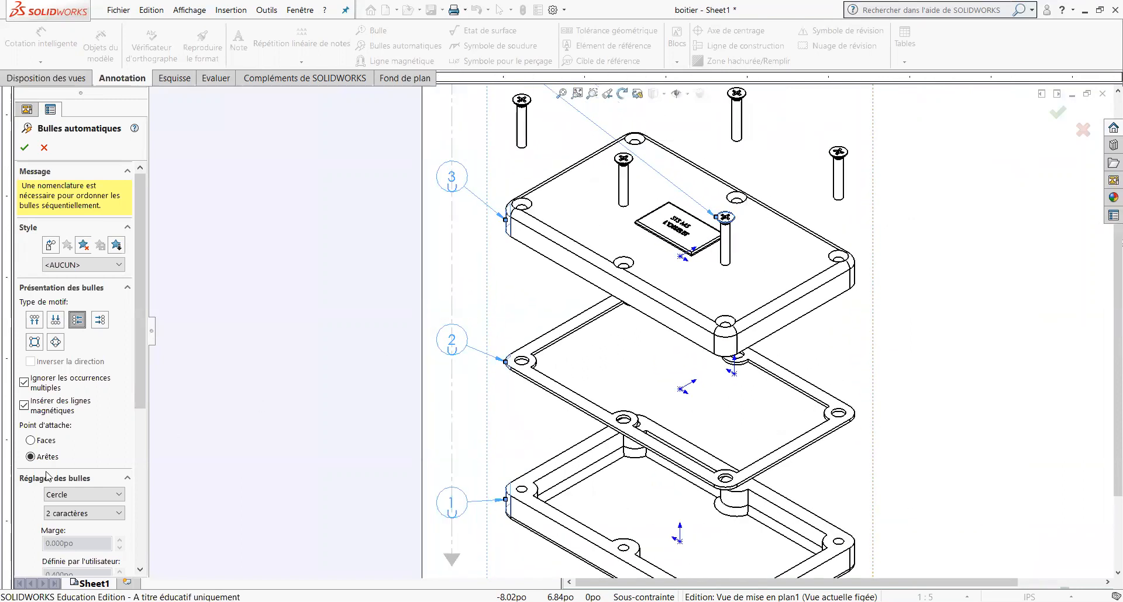
pyautogui.click(30, 441)
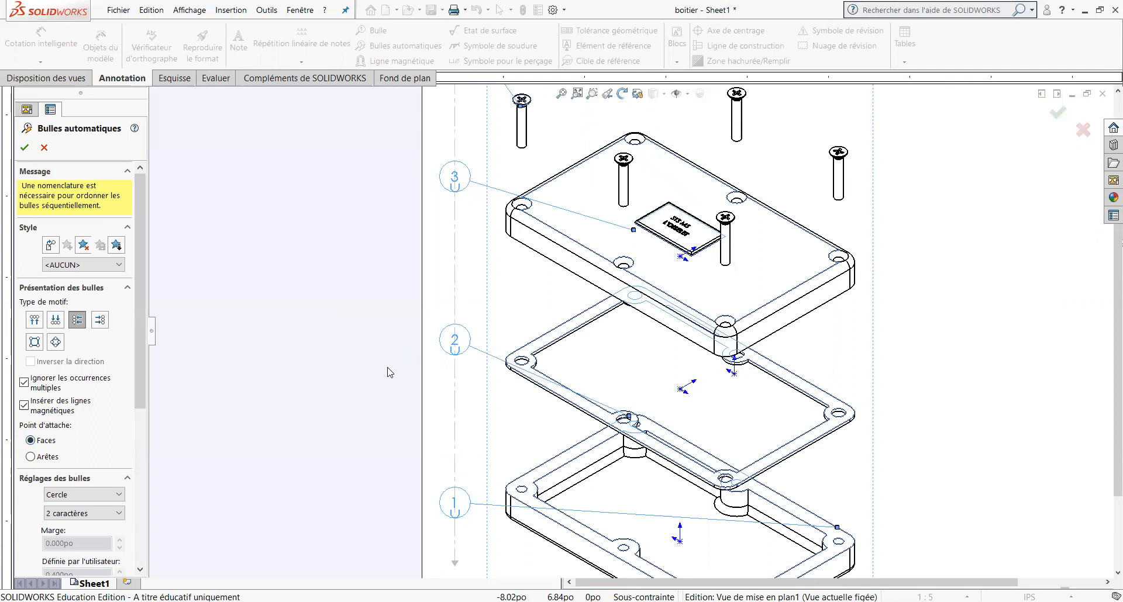
pyautogui.press('z')
pyautogui.press('z')
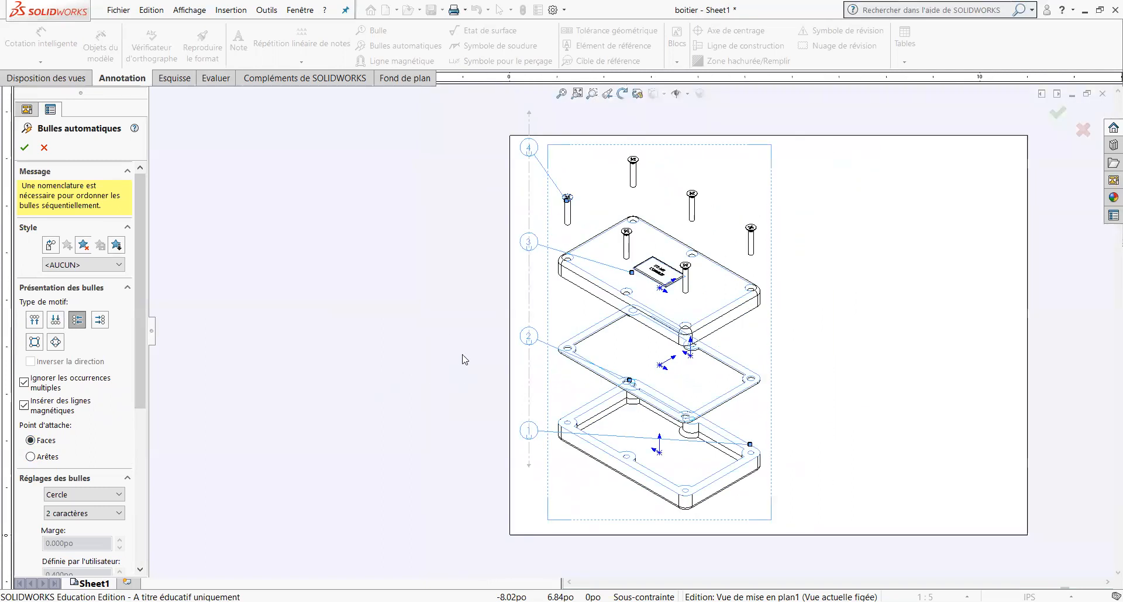
pyautogui.scroll(-1, 742, 427)
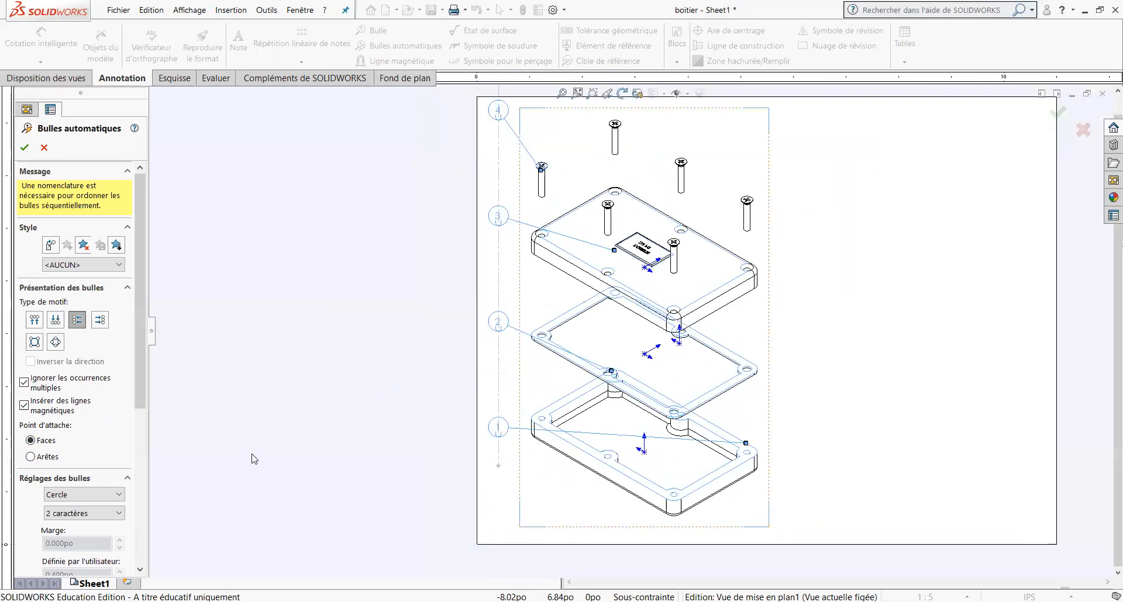
pyautogui.click(30, 458)
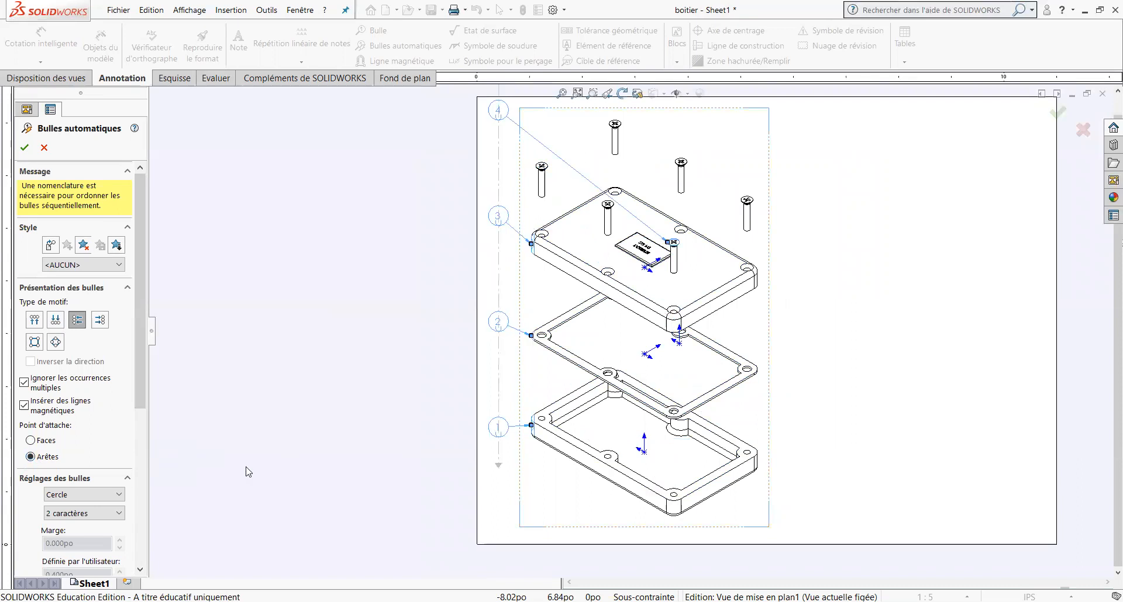
# Check the remaining balloon settings and accept the automatic balloons
pyautogui.moveTo(140, 394); pyautogui.dragTo(145, 557)
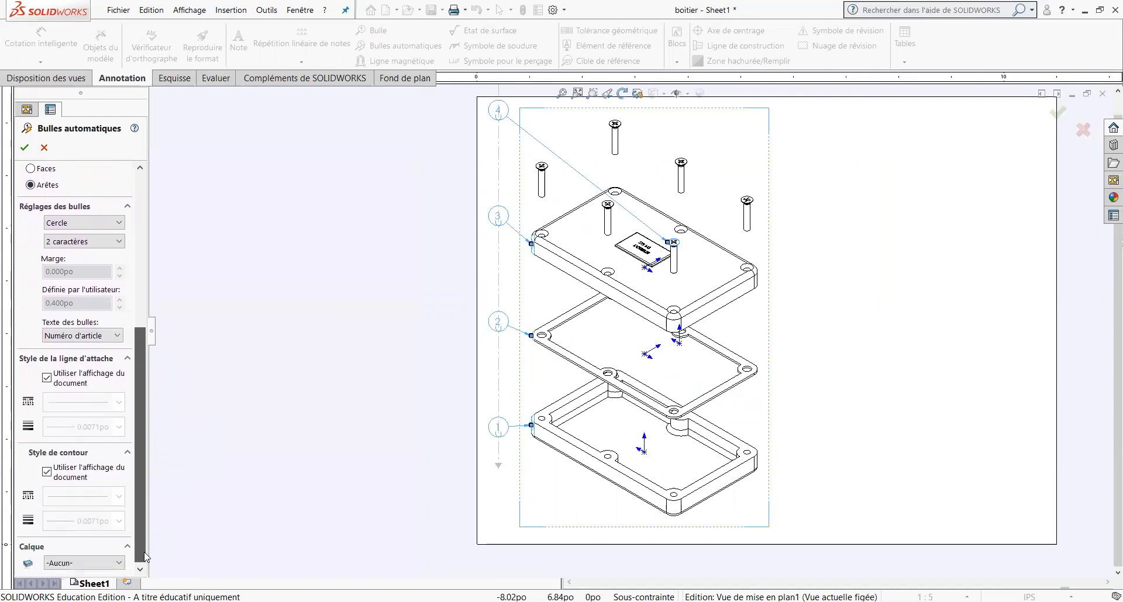
pyautogui.scroll(5, 142, 534)
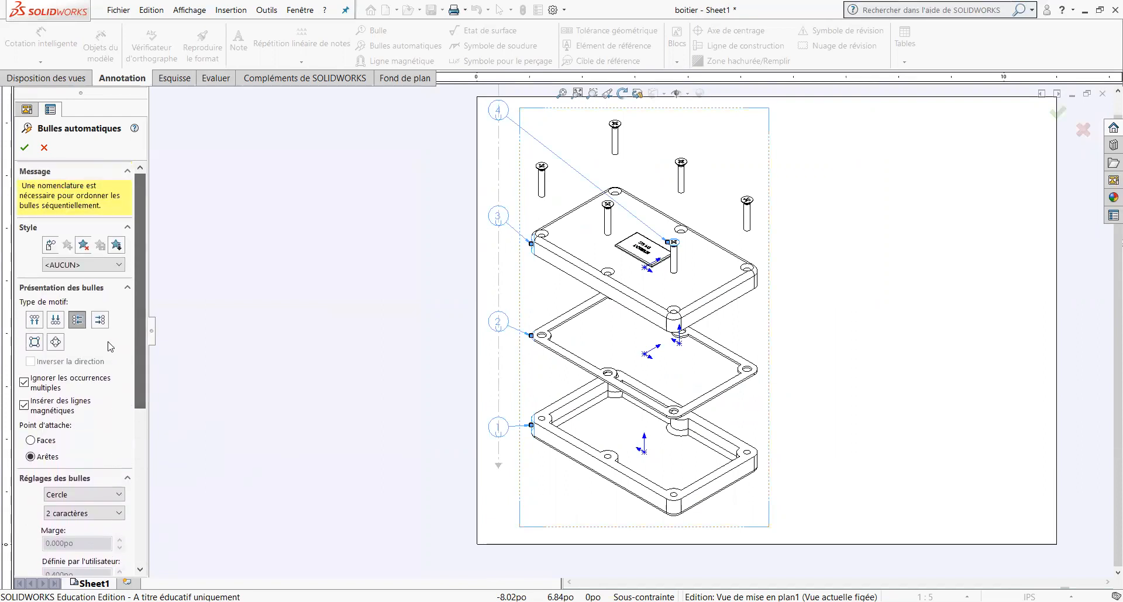
pyautogui.click(24, 149)
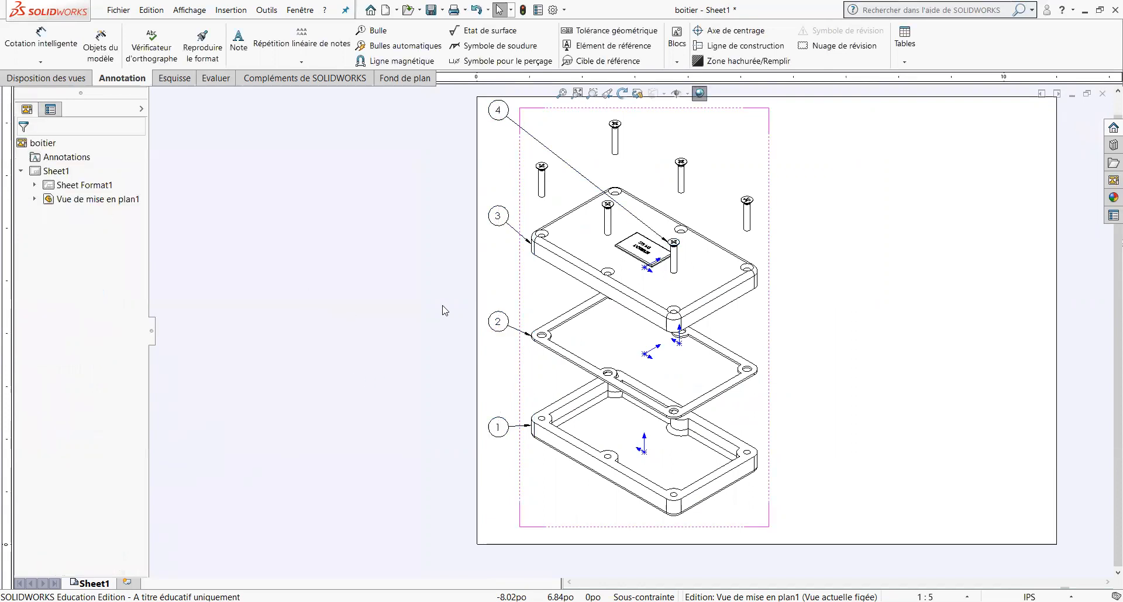
# Move the magnetic line with all its balloons lower along the left side of the exploded view
pyautogui.click(501, 124)
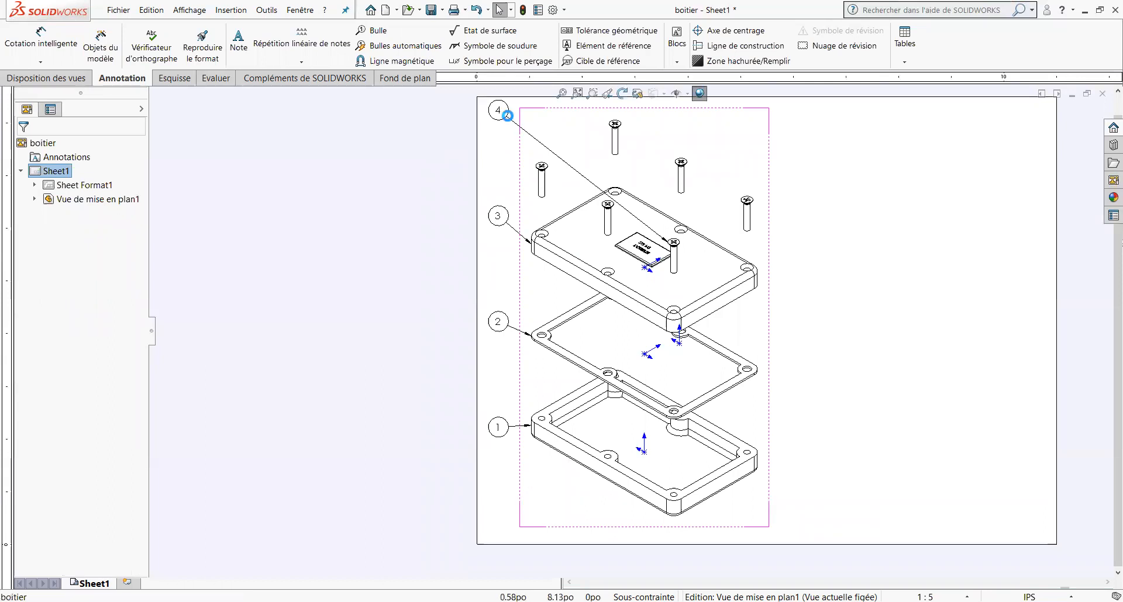
pyautogui.click(498, 111)
pyautogui.moveTo(499, 150); pyautogui.dragTo(507, 213)
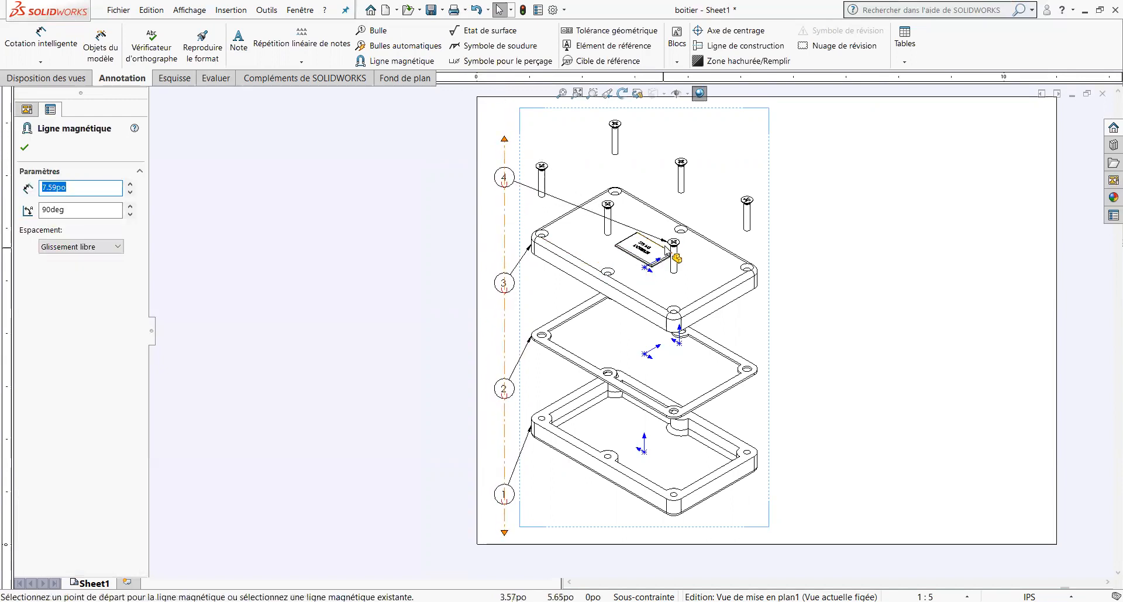
# Reattach balloon 4's leader to the leftmost screw and balloon 3's leader to the cover's long front side face
pyautogui.moveTo(650, 237); pyautogui.dragTo(542, 179)
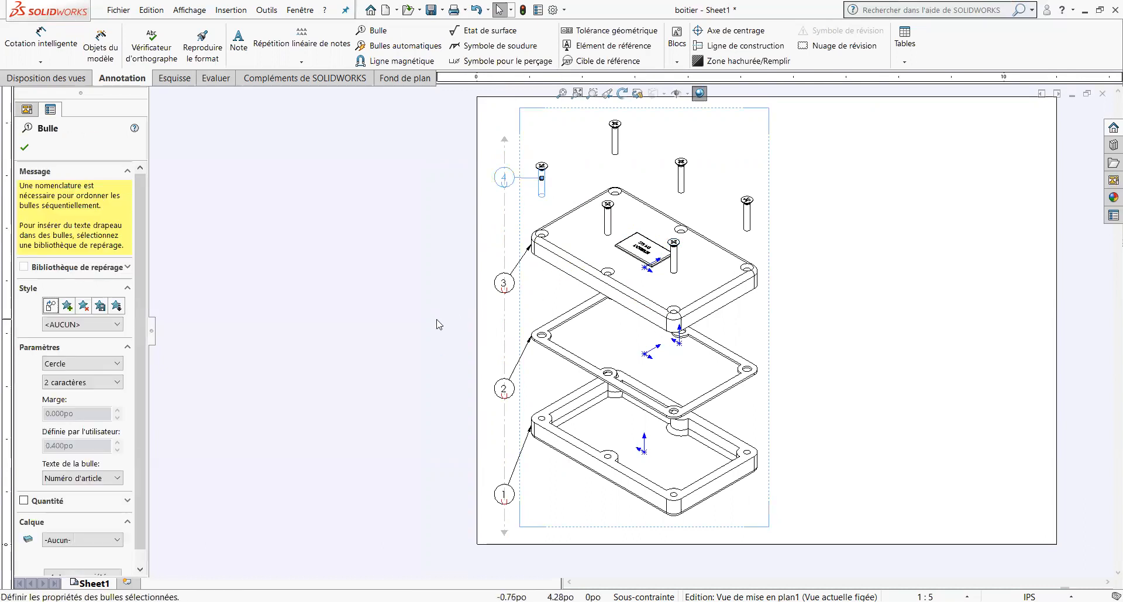
pyautogui.click(531, 246)
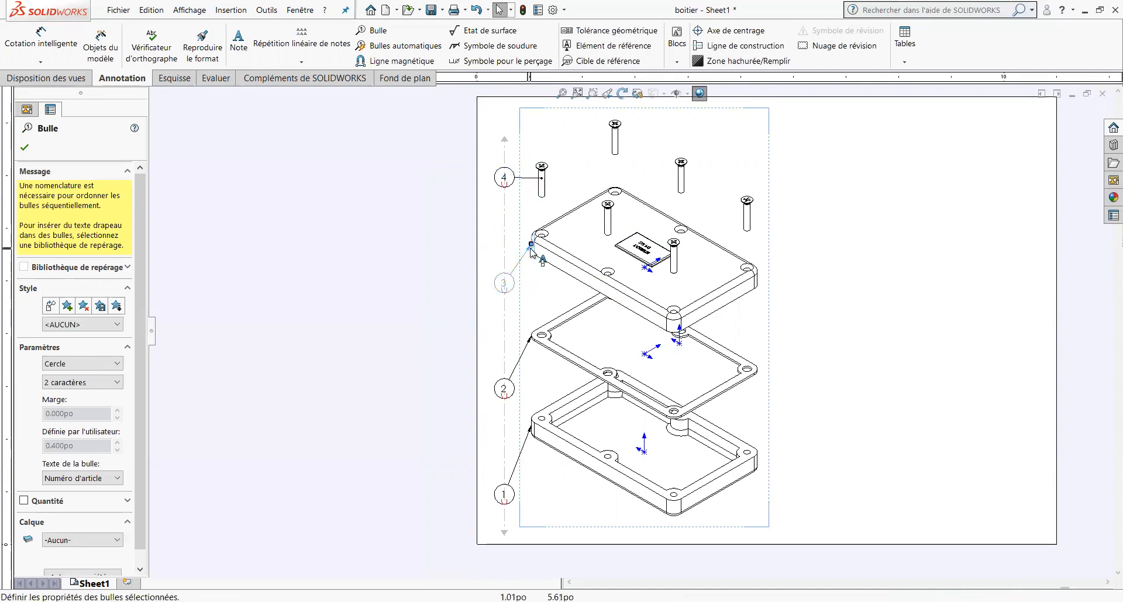
pyautogui.moveTo(532, 247); pyautogui.dragTo(553, 265)
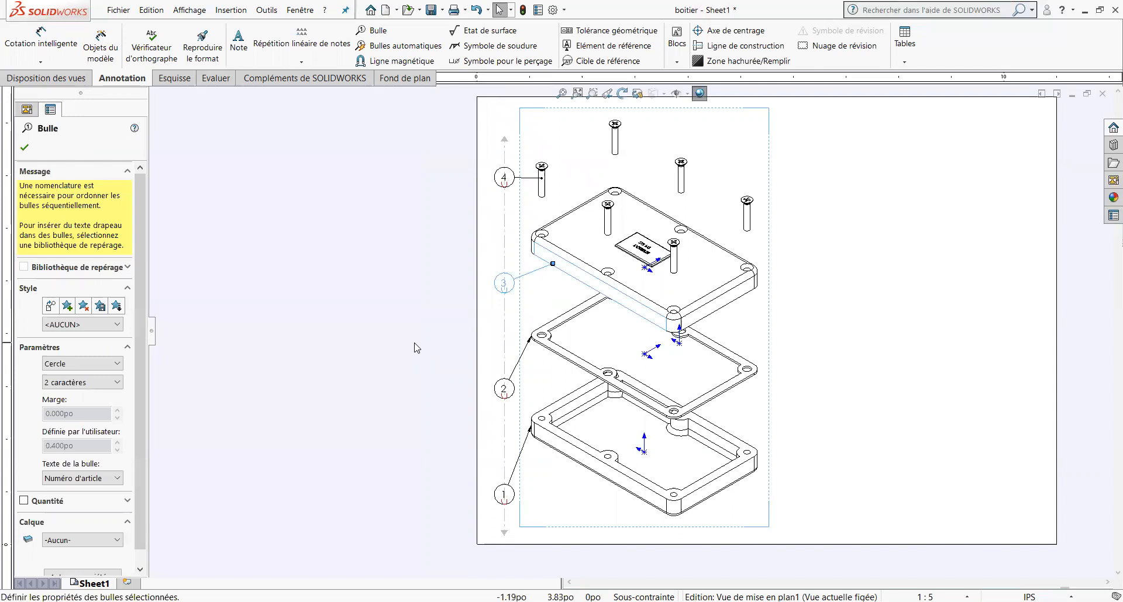
pyautogui.press('Escape')
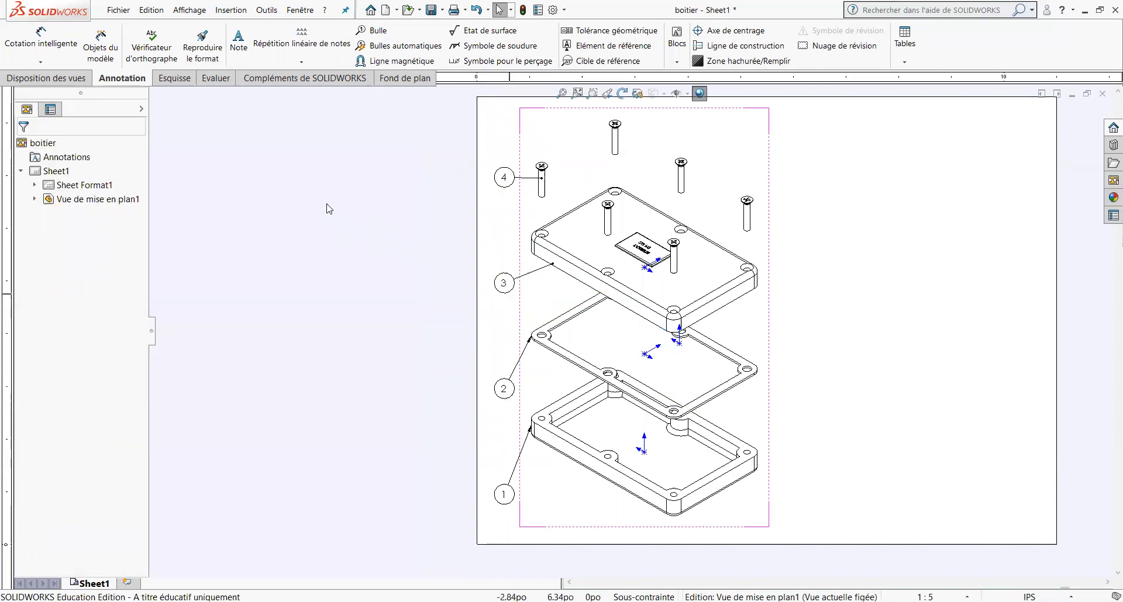
# Place a note in the sheet's upper right area reading "mise à jour le 20 mars 2021 par:"
pyautogui.click(241, 56)
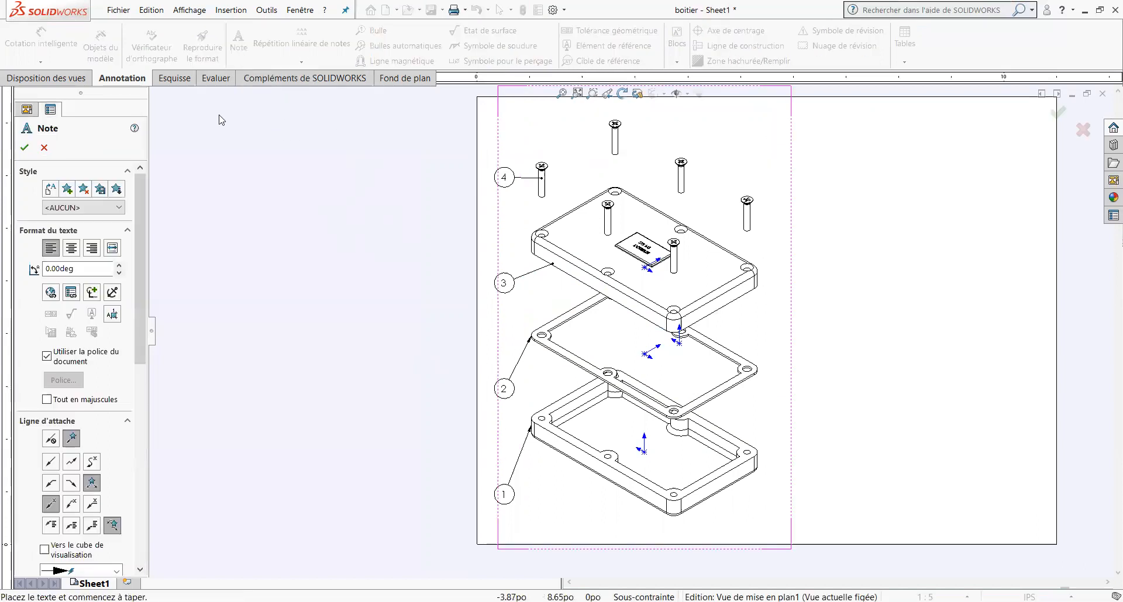
pyautogui.click(840, 135)
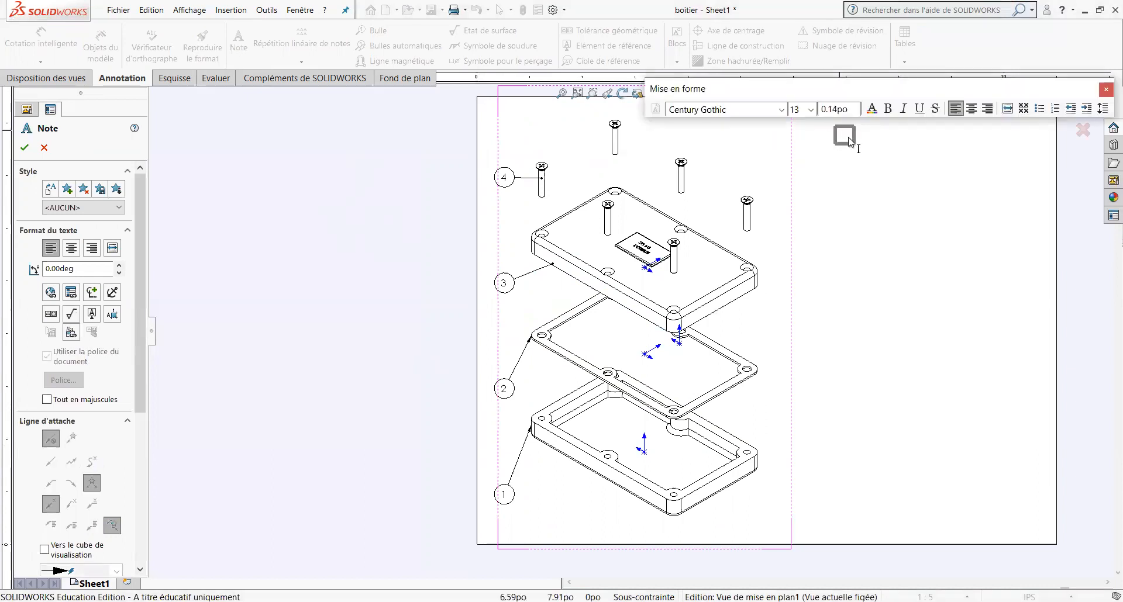
pyautogui.write('mise à jour le 20 mars')
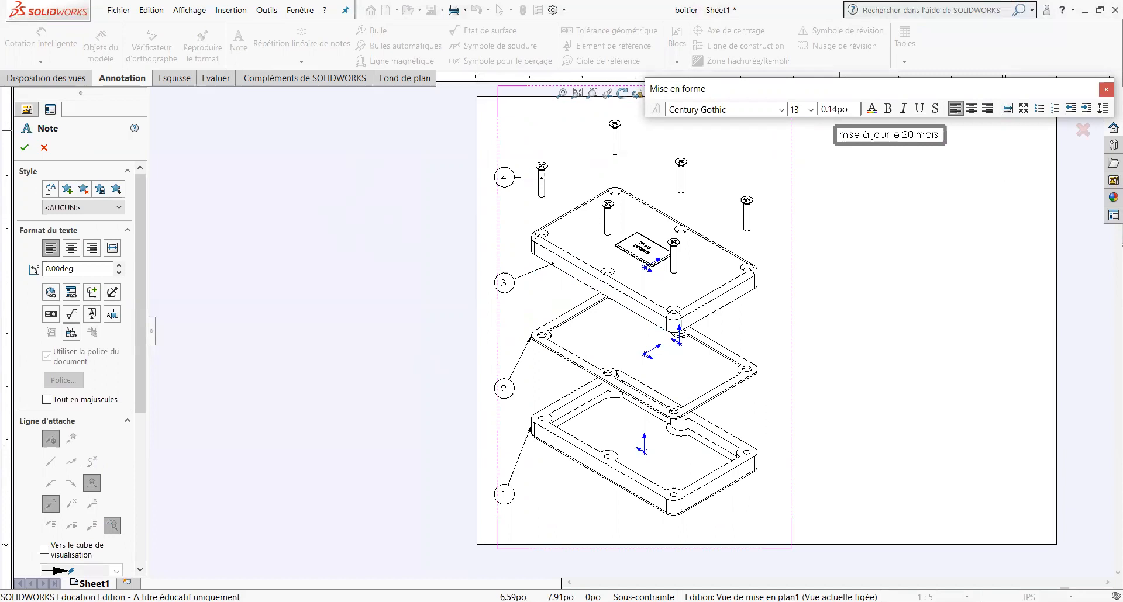
pyautogui.write(' 2021 par')
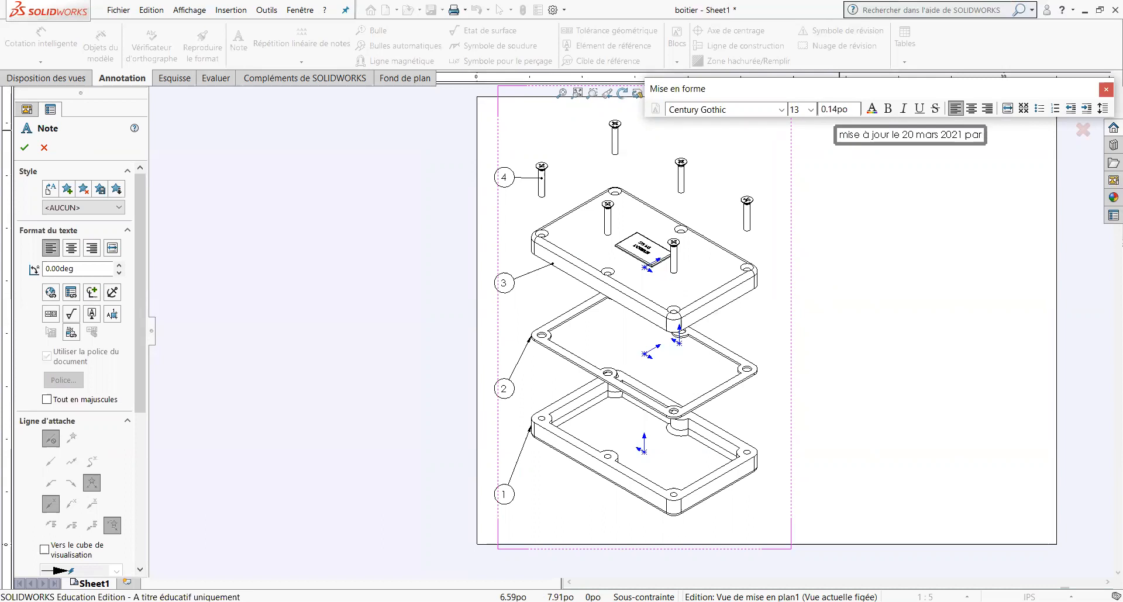
pyautogui.write(':')
# Set the whole note text to font size 14 and finish the note without placing a second copy
pyautogui.moveTo(843, 138); pyautogui.dragTo(985, 132)
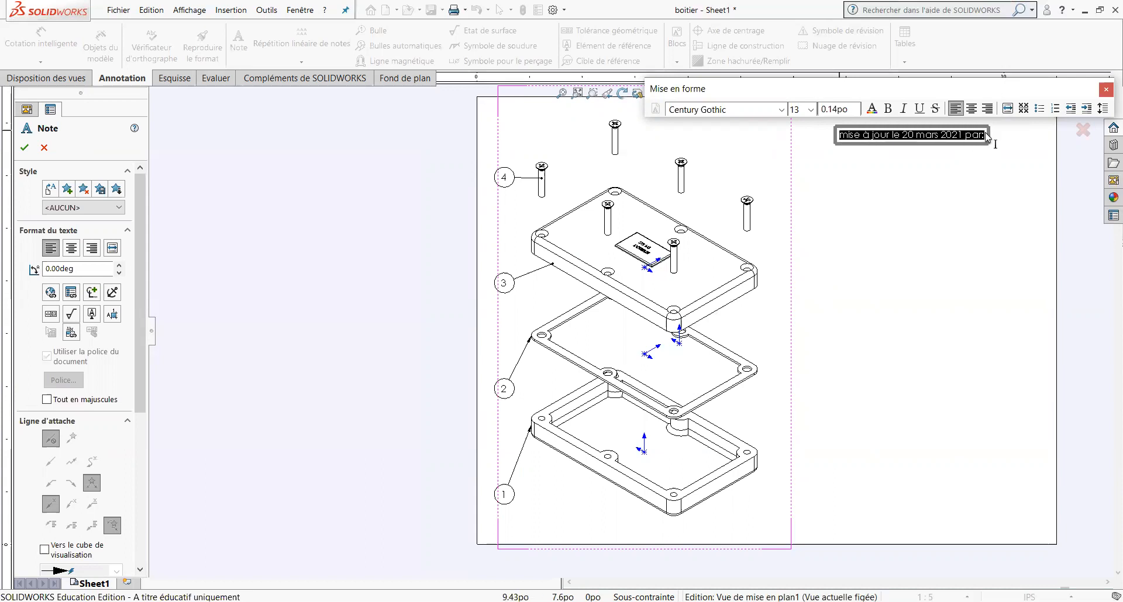
pyautogui.click(811, 110)
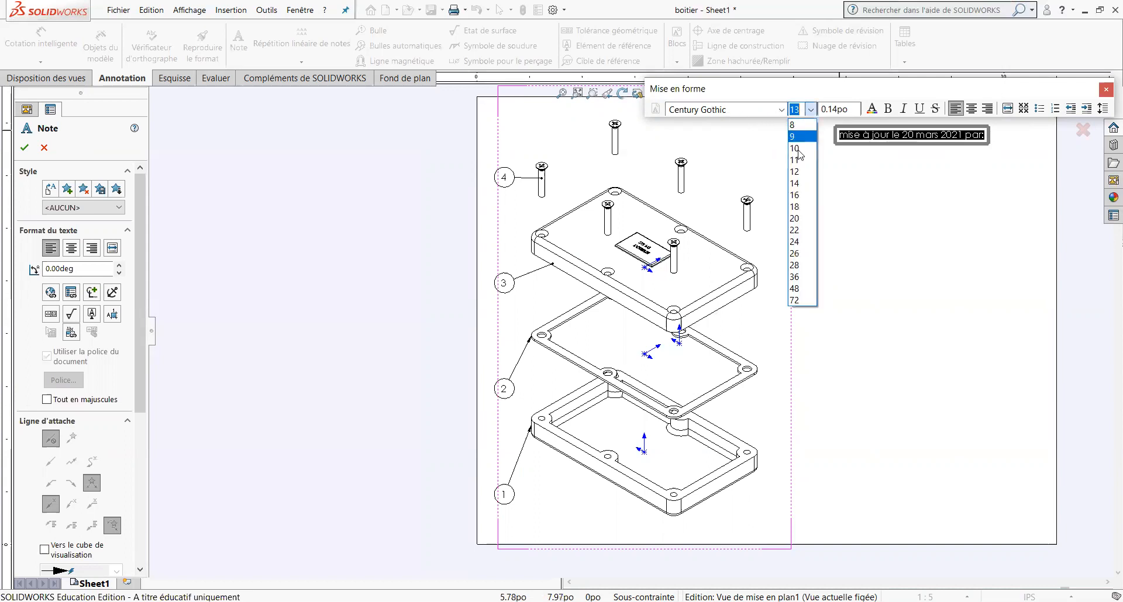
pyautogui.click(798, 183)
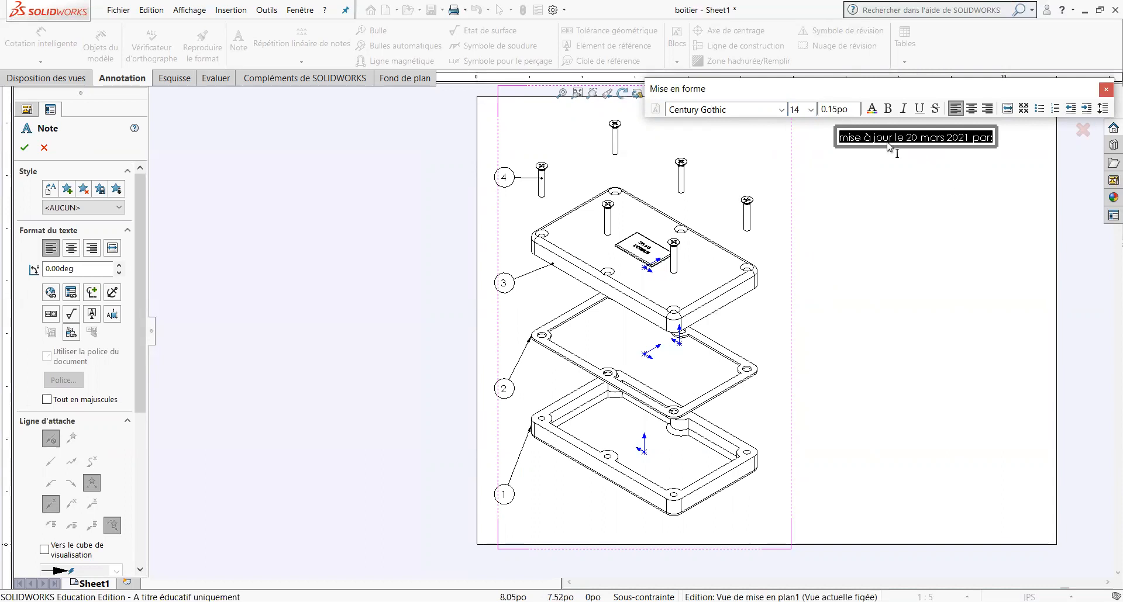
pyautogui.click(945, 178)
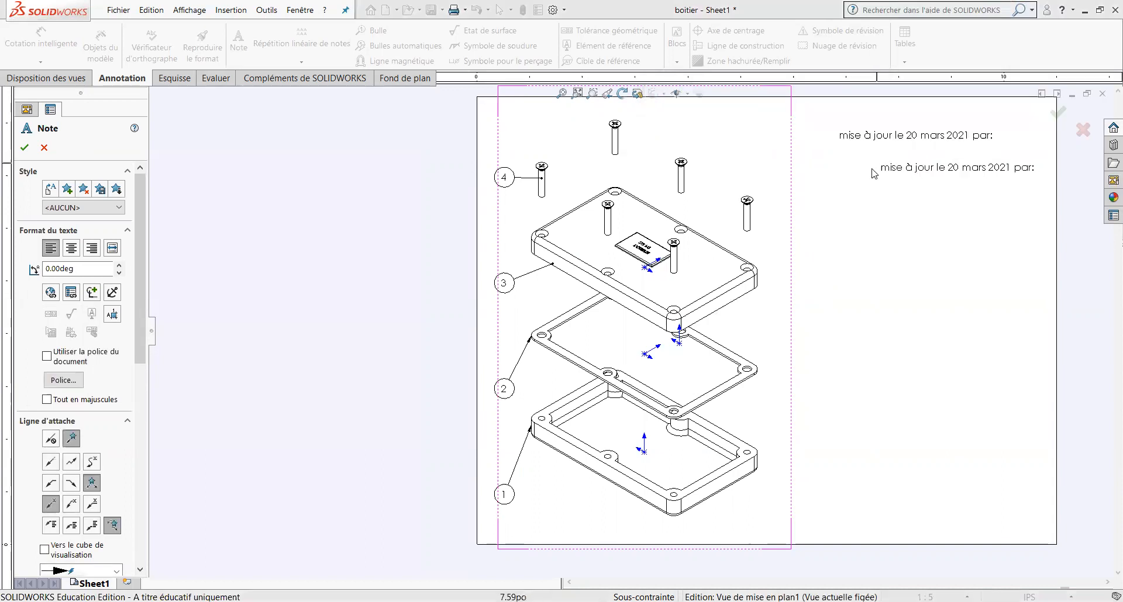
pyautogui.press('Escape')
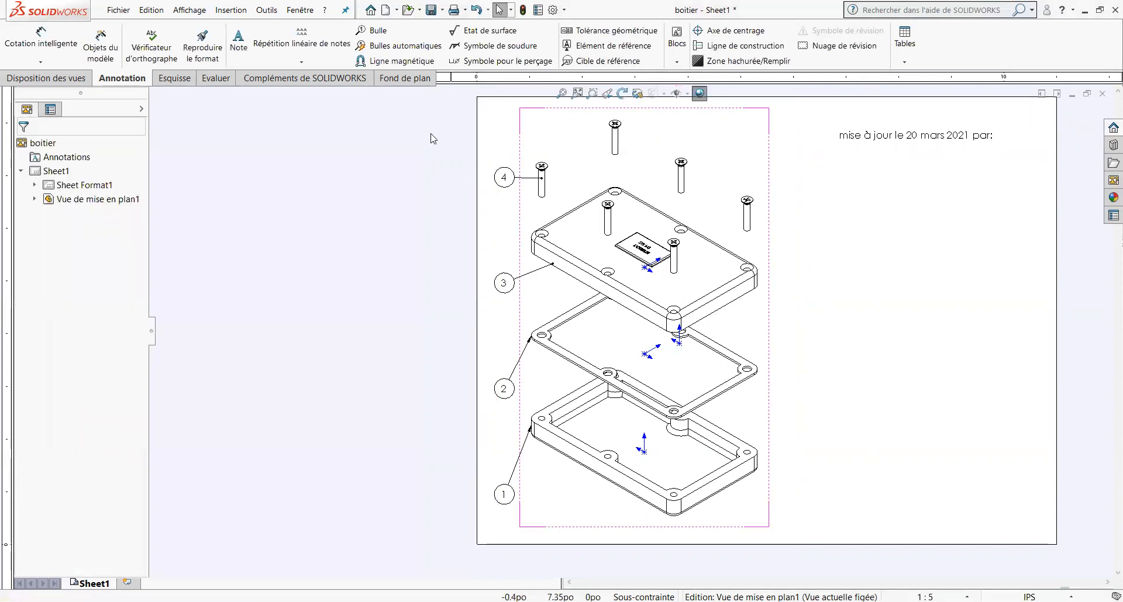
# Place one note reading "NOM" below the update-date note, using the Arial Black font at size 18
pyautogui.press('Return')
pyautogui.click(870, 170)
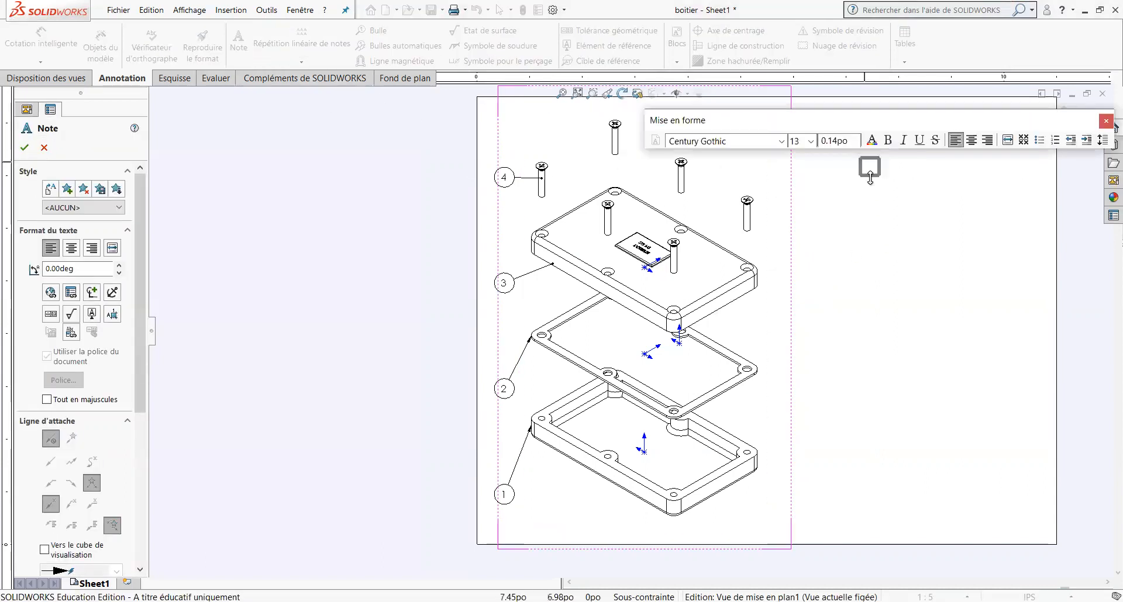
pyautogui.click(782, 142)
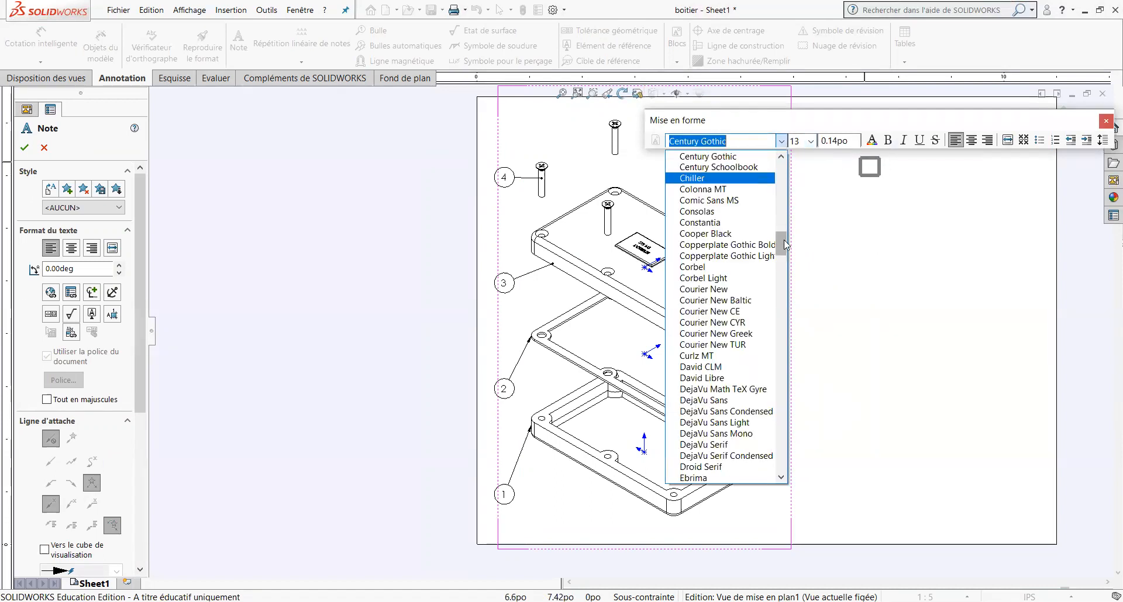
pyautogui.moveTo(781, 248); pyautogui.dragTo(782, 202)
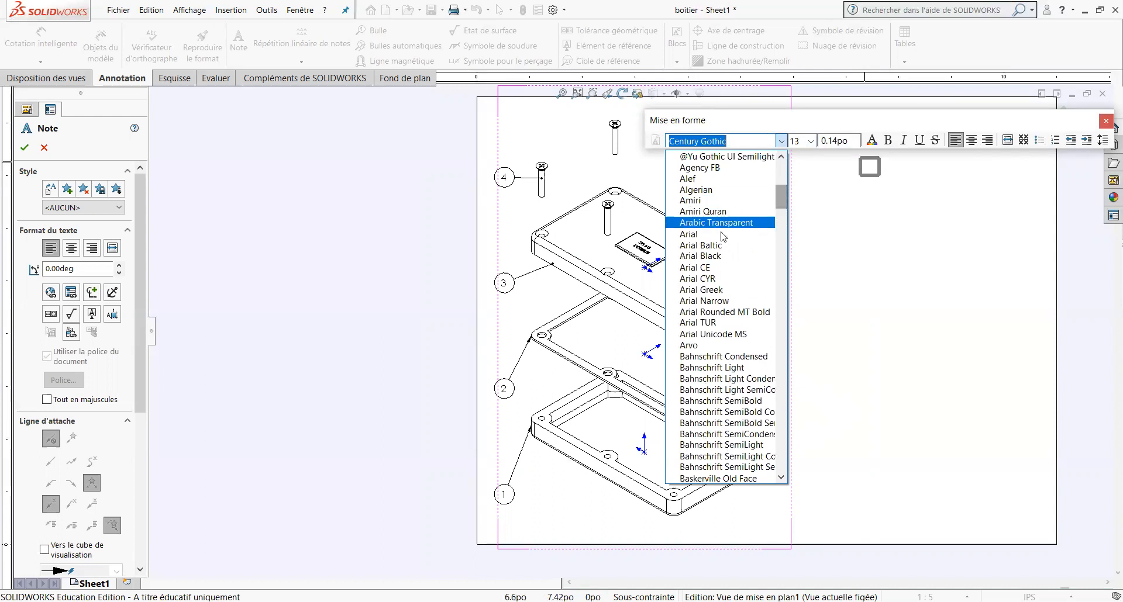
pyautogui.click(701, 256)
pyautogui.scroll(1, 814, 147)
pyautogui.click(814, 147)
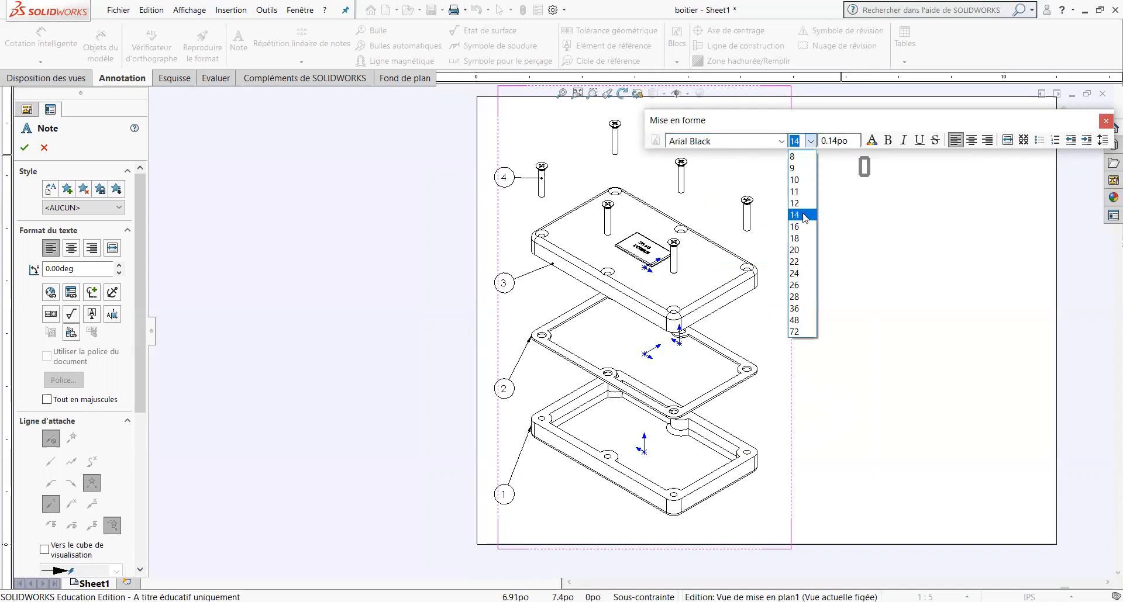
pyautogui.click(802, 244)
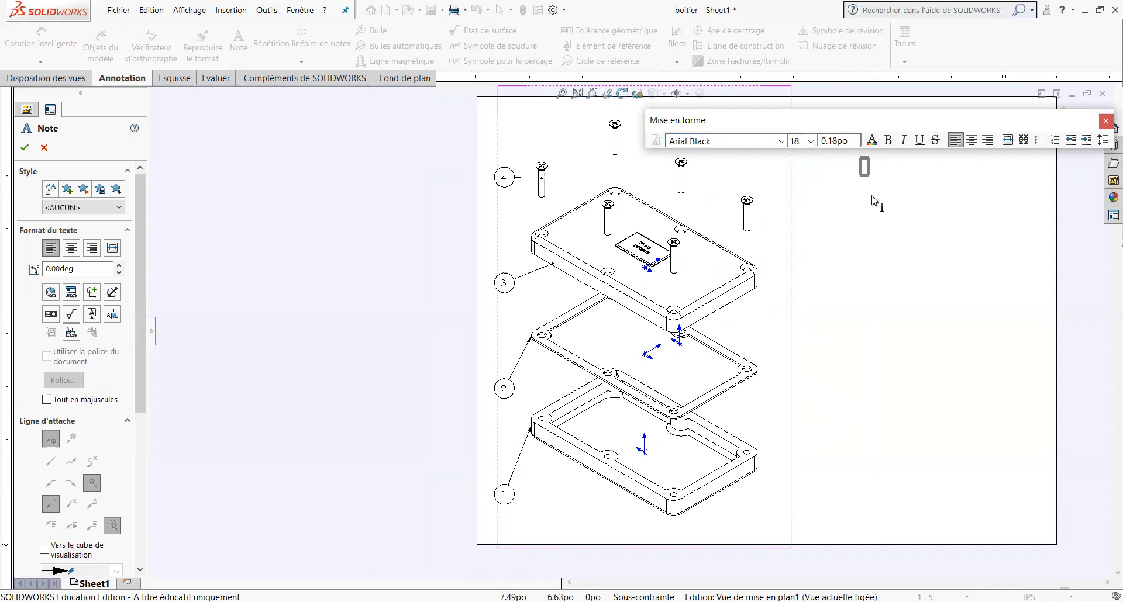
pyautogui.write('NOM')
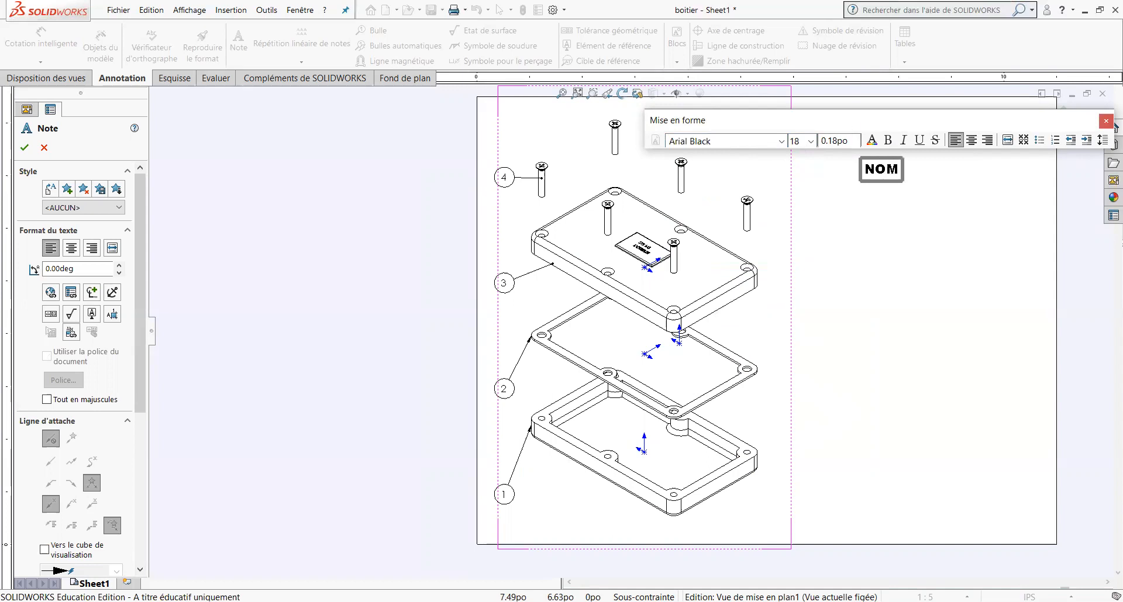
pyautogui.click(910, 222)
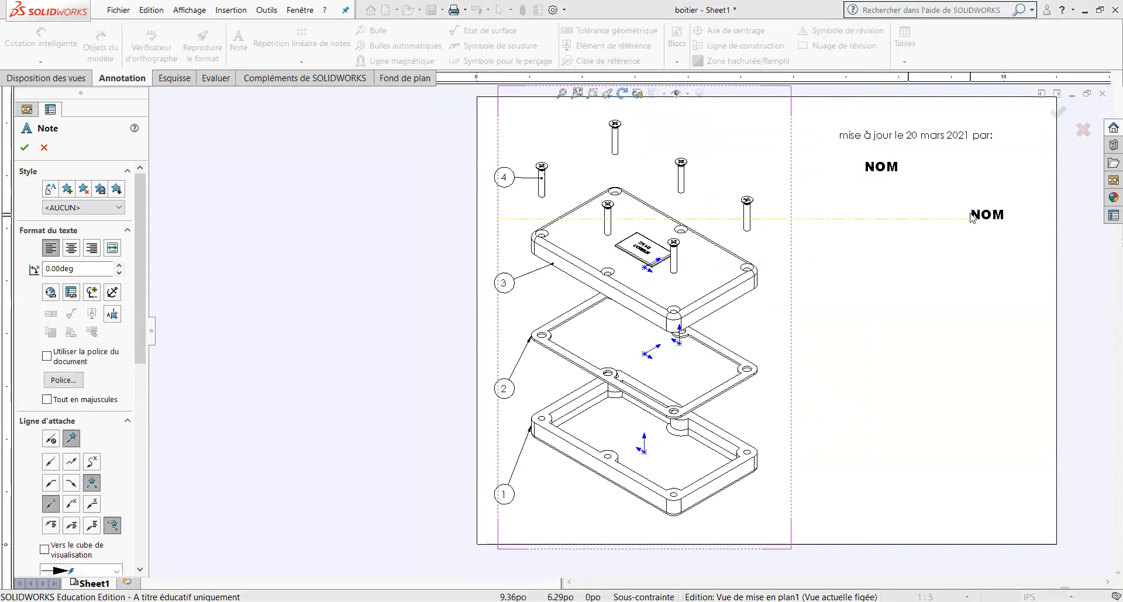
pyautogui.press('Escape')
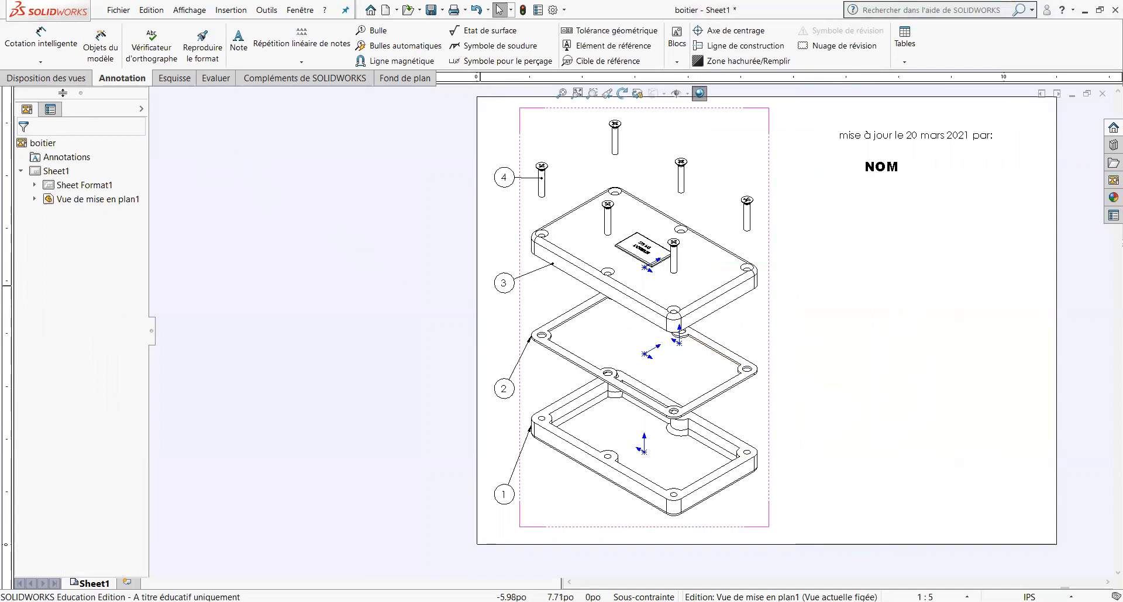
# Start a bill of materials for the exploded view and set its outer border thickness to 0.0276po
pyautogui.click(768, 387)
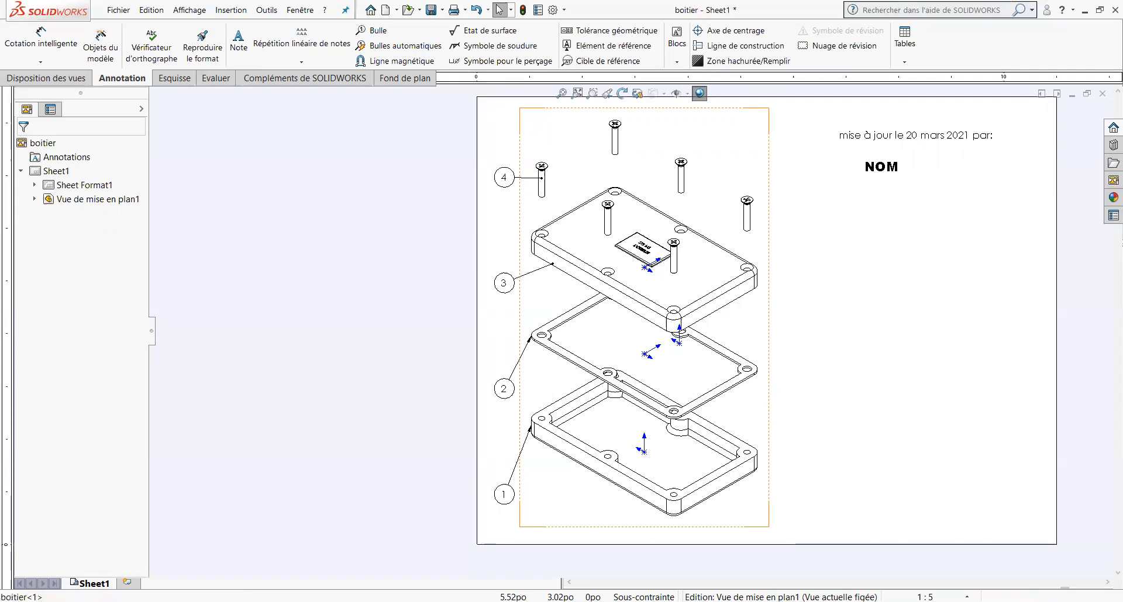
pyautogui.rightClick(770, 390)
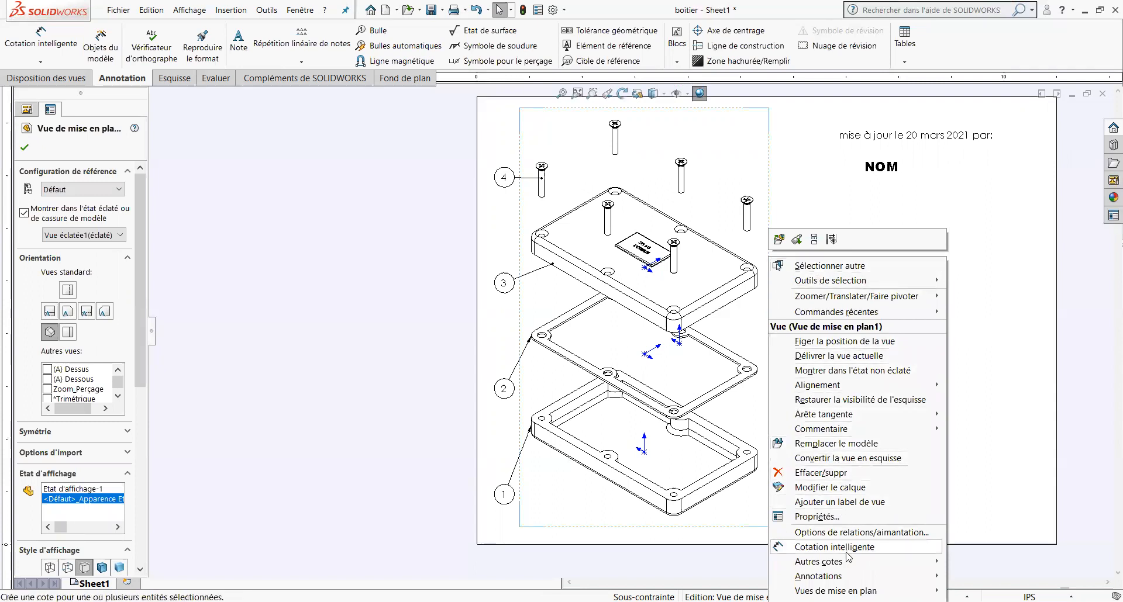
pyautogui.moveTo(855, 601)
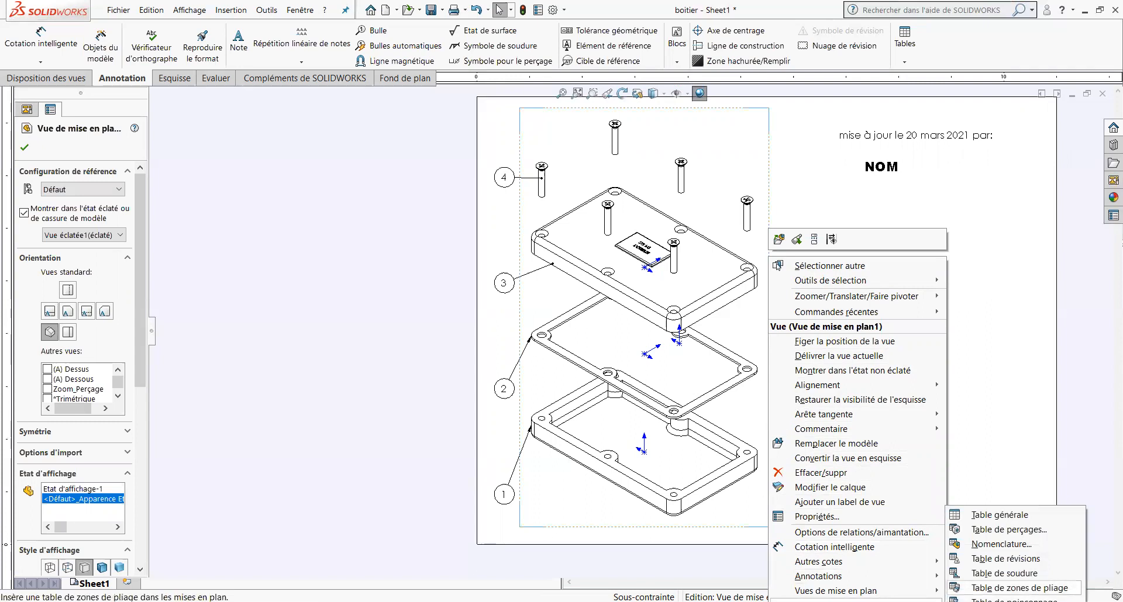
pyautogui.click(975, 546)
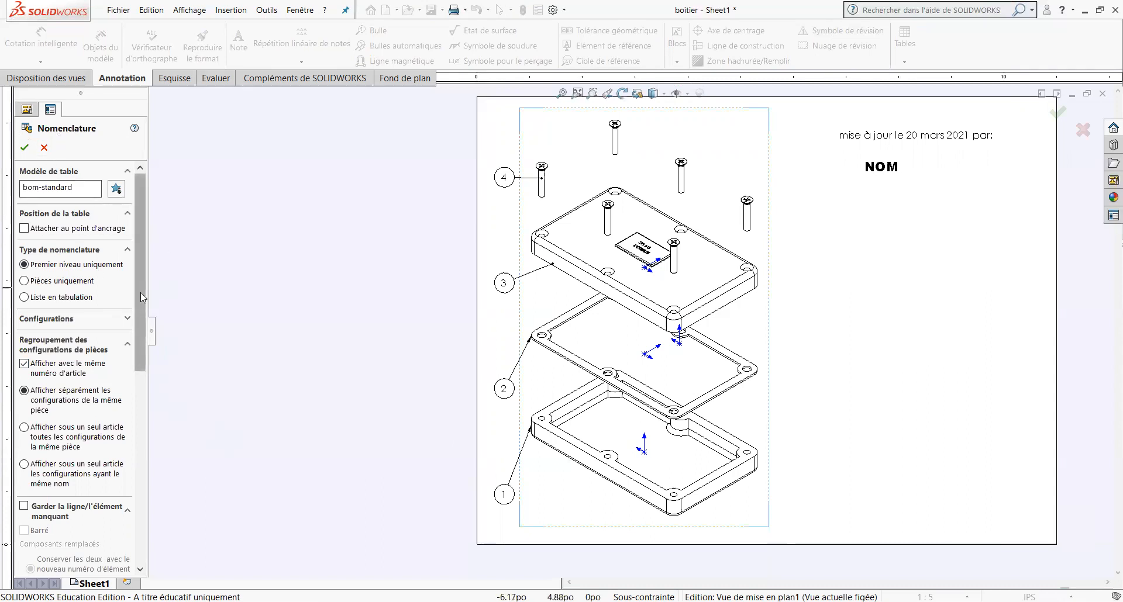
pyautogui.moveTo(141, 292); pyautogui.dragTo(145, 485)
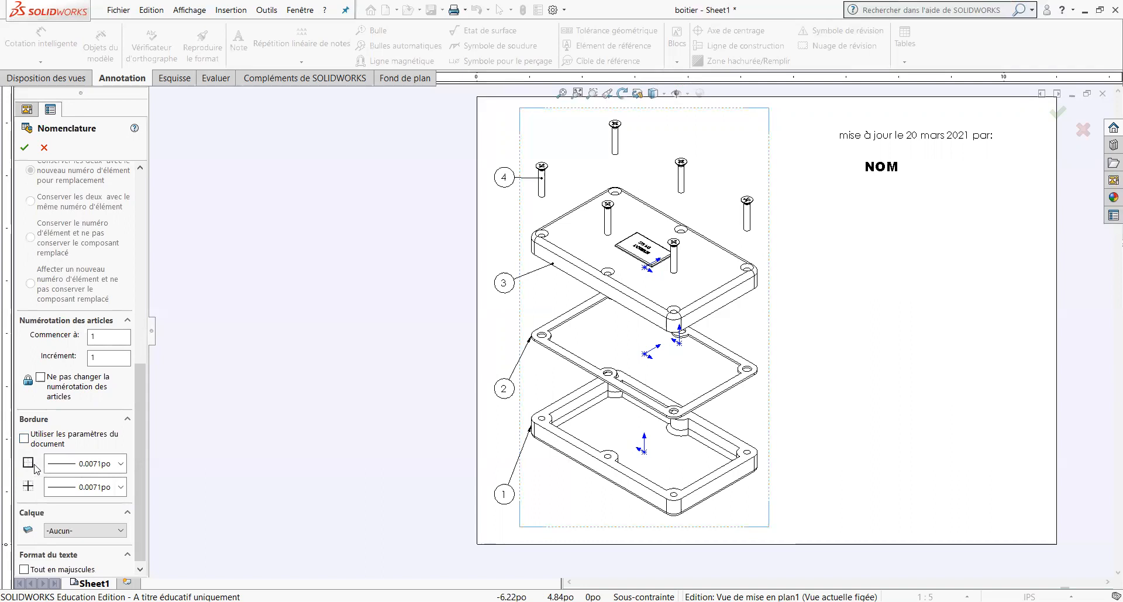
pyautogui.click(121, 464)
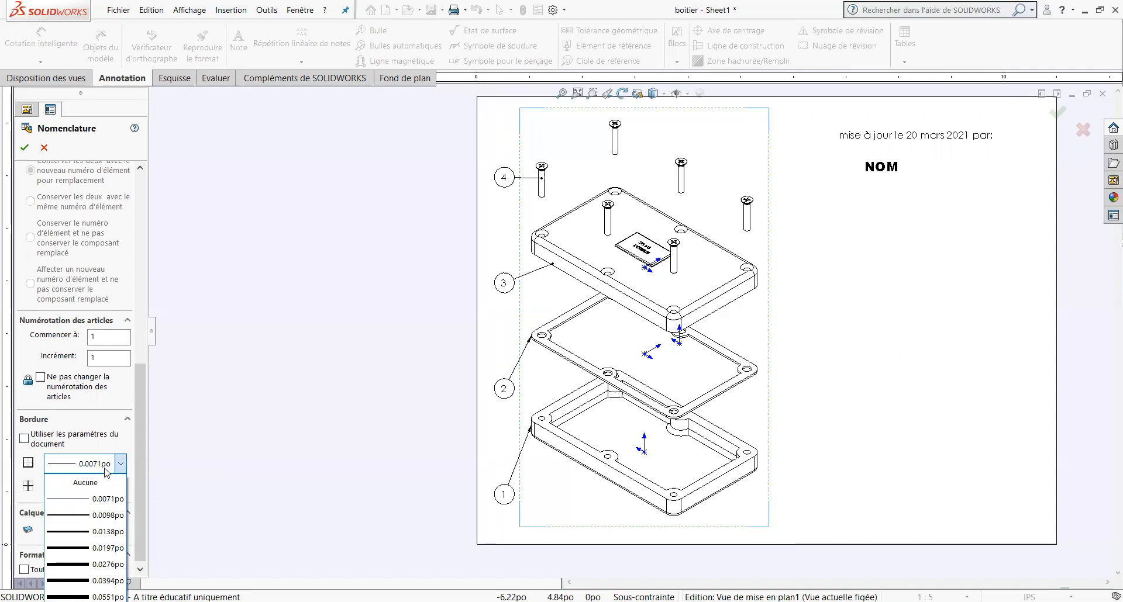
pyautogui.click(73, 562)
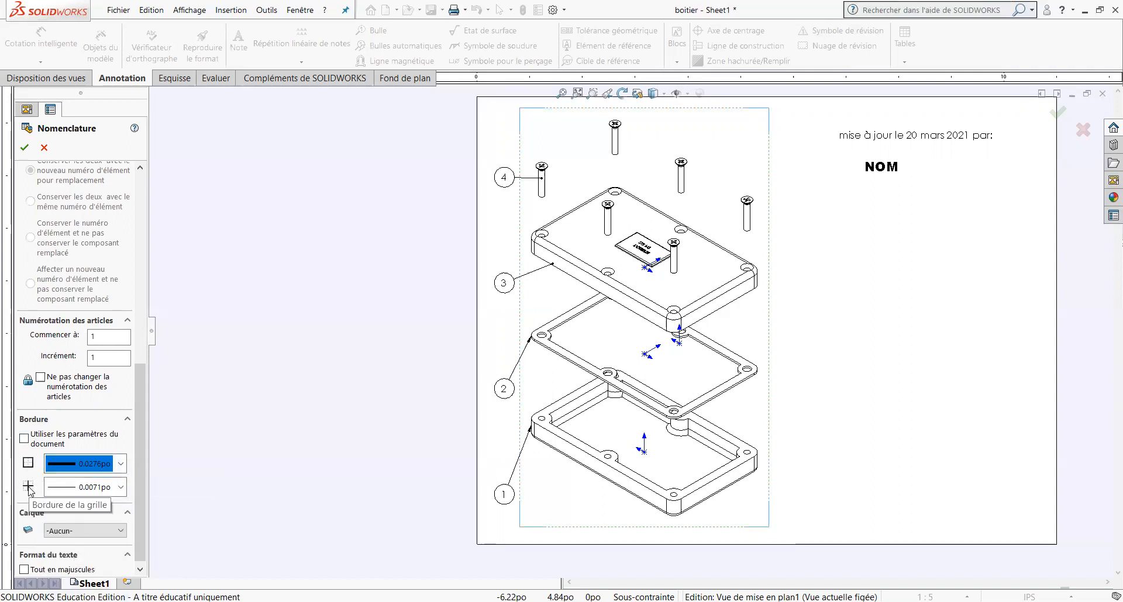
# Set the bill of materials' grid border to 0.0138po and place the table beside the lower housing in the exploded view
pyautogui.click(120, 488)
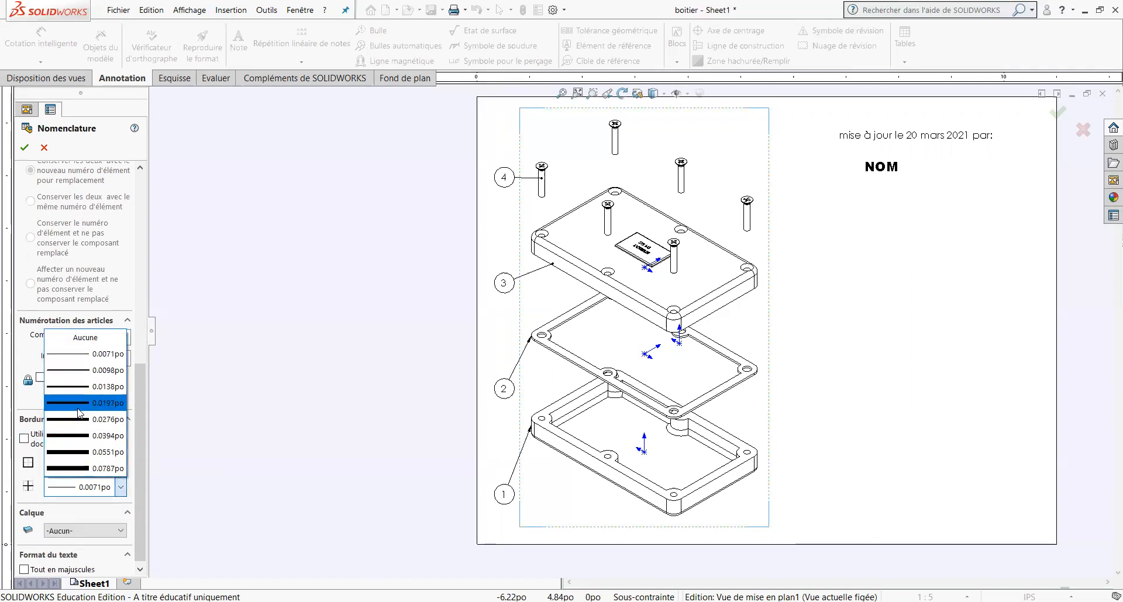
pyautogui.click(80, 404)
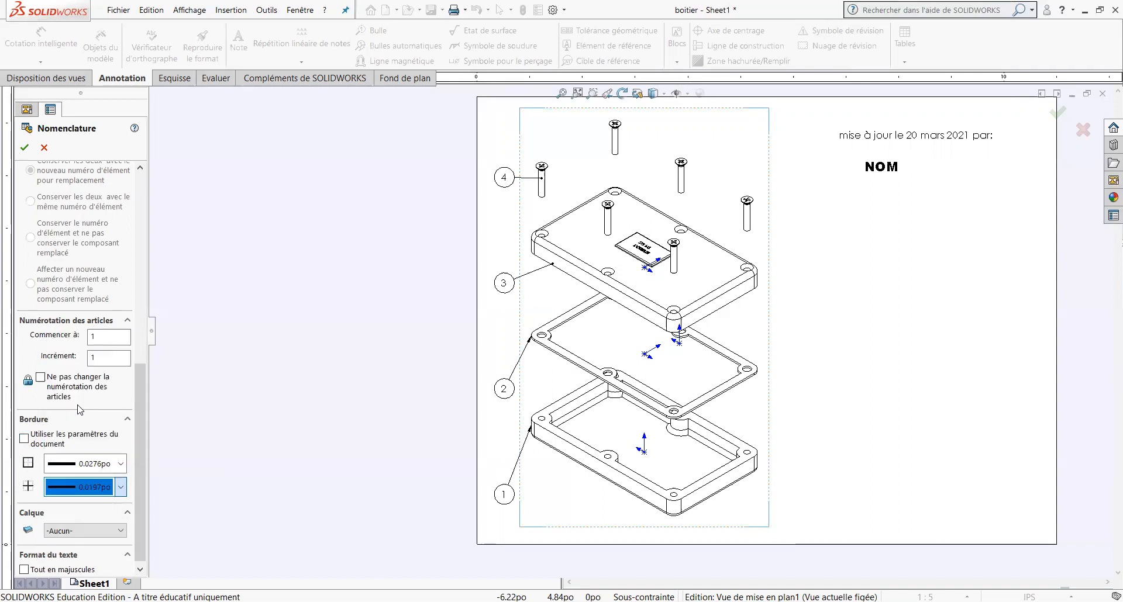
pyautogui.click(120, 488)
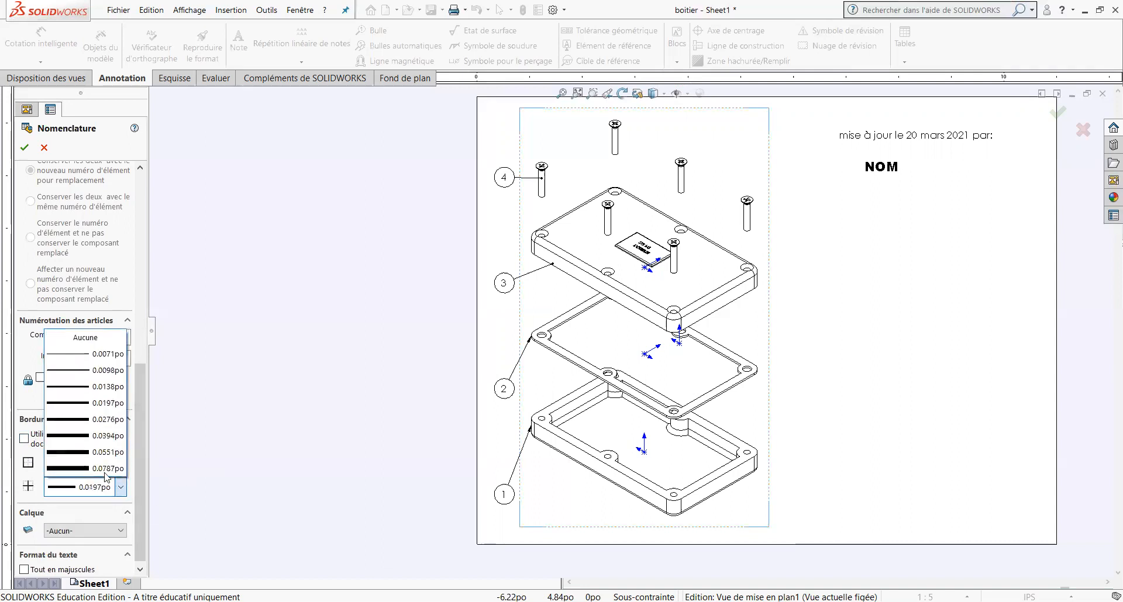
pyautogui.click(81, 387)
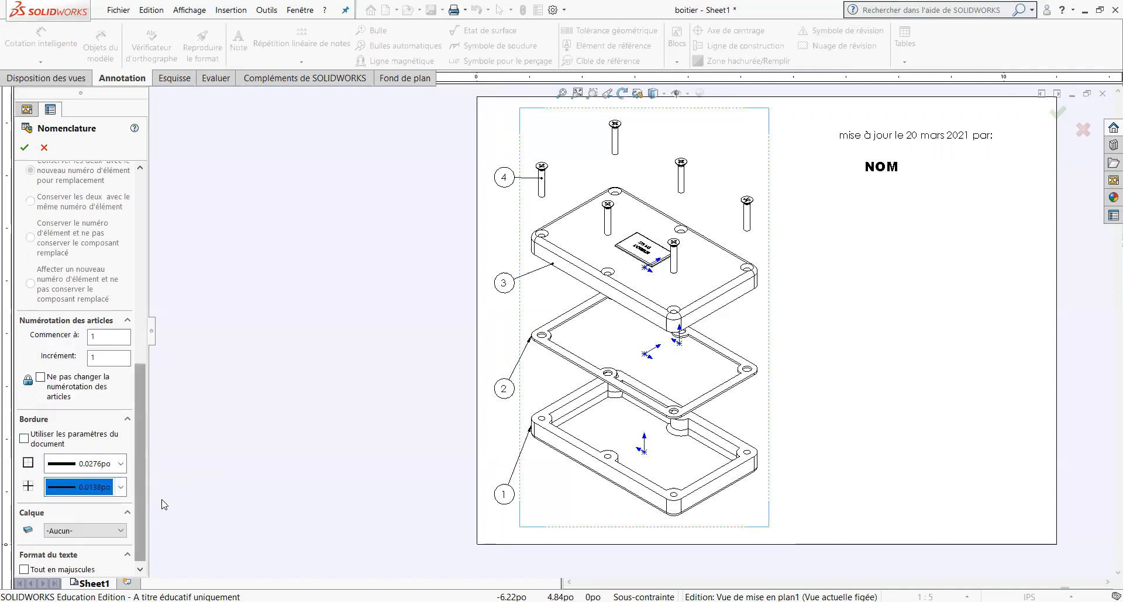
pyautogui.moveTo(138, 393); pyautogui.dragTo(134, 196)
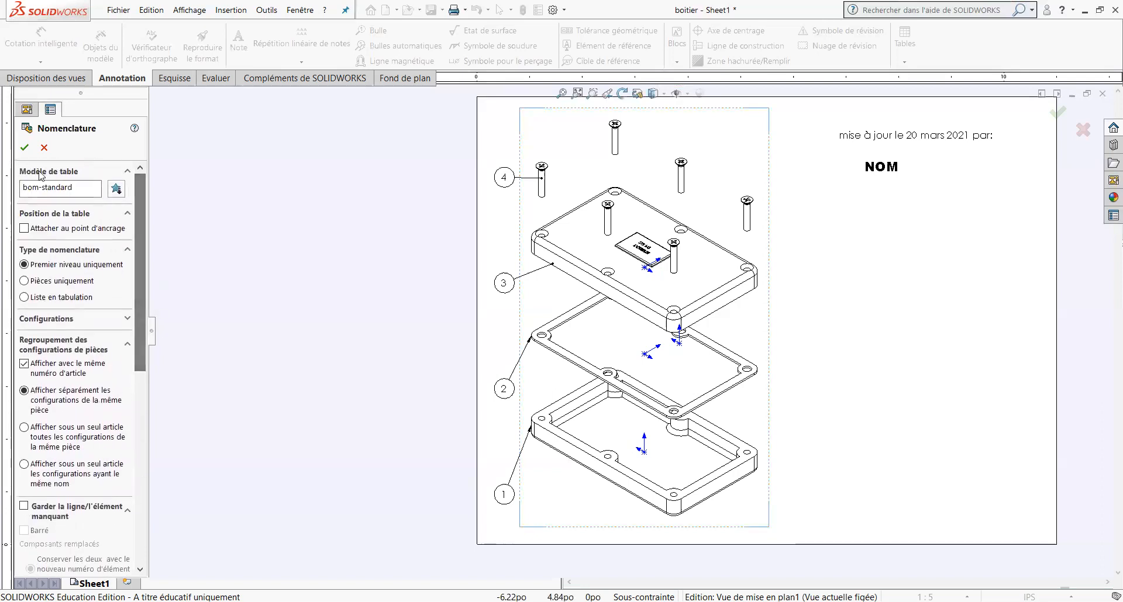
pyautogui.click(24, 147)
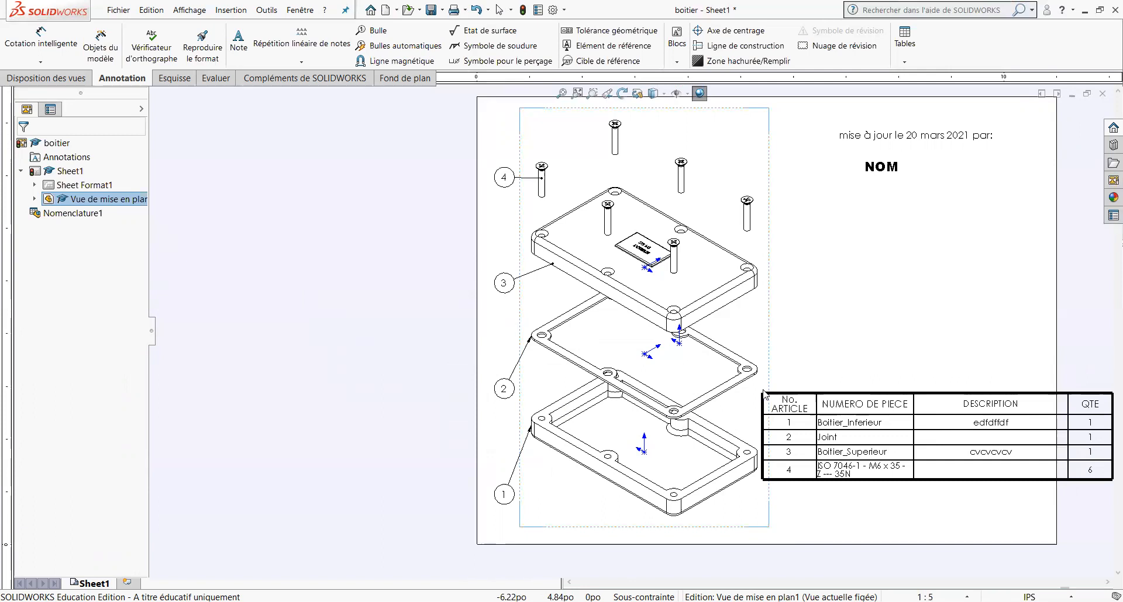
pyautogui.click(764, 394)
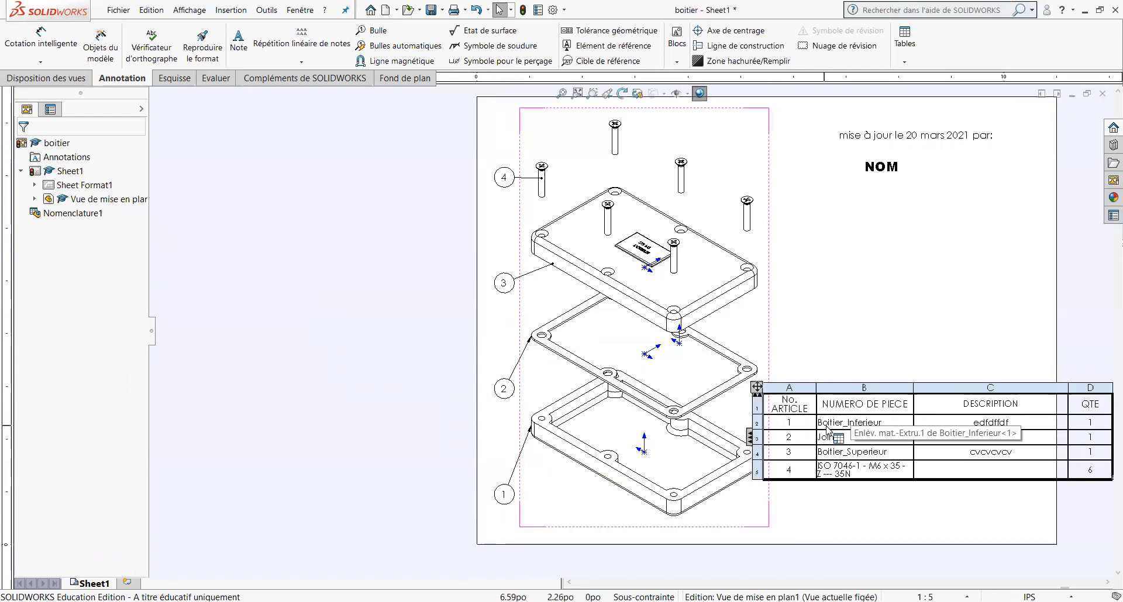
# Clear the description cells of Boitier_Inferieur and Boitier_Superieur in the bill of materials
pyautogui.click(1001, 424)
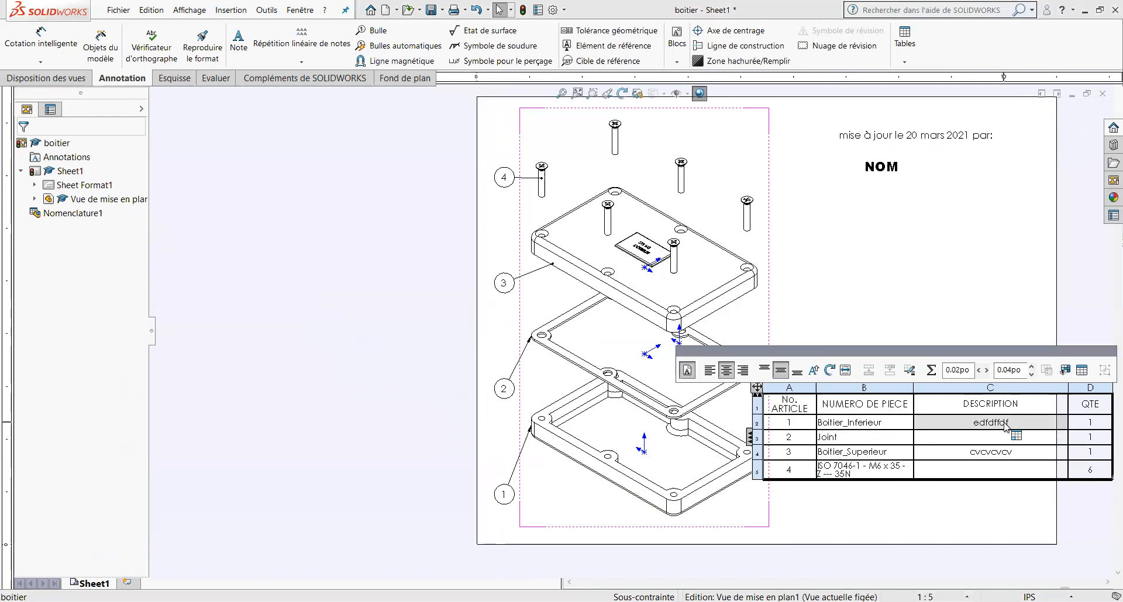
pyautogui.press('Delete')
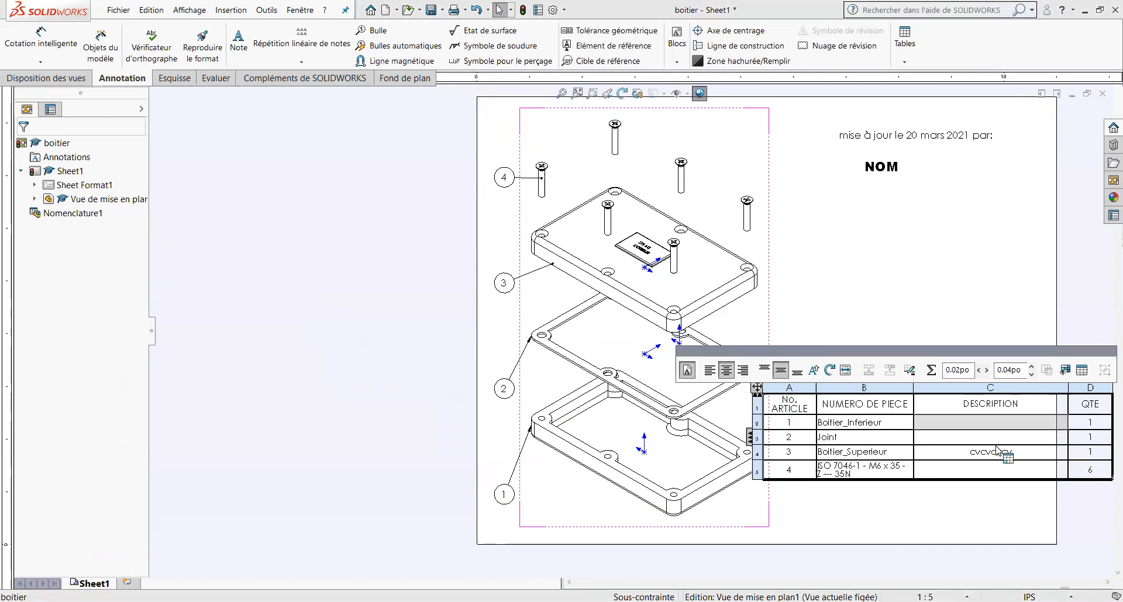
pyautogui.click(996, 452)
pyautogui.press('Delete')
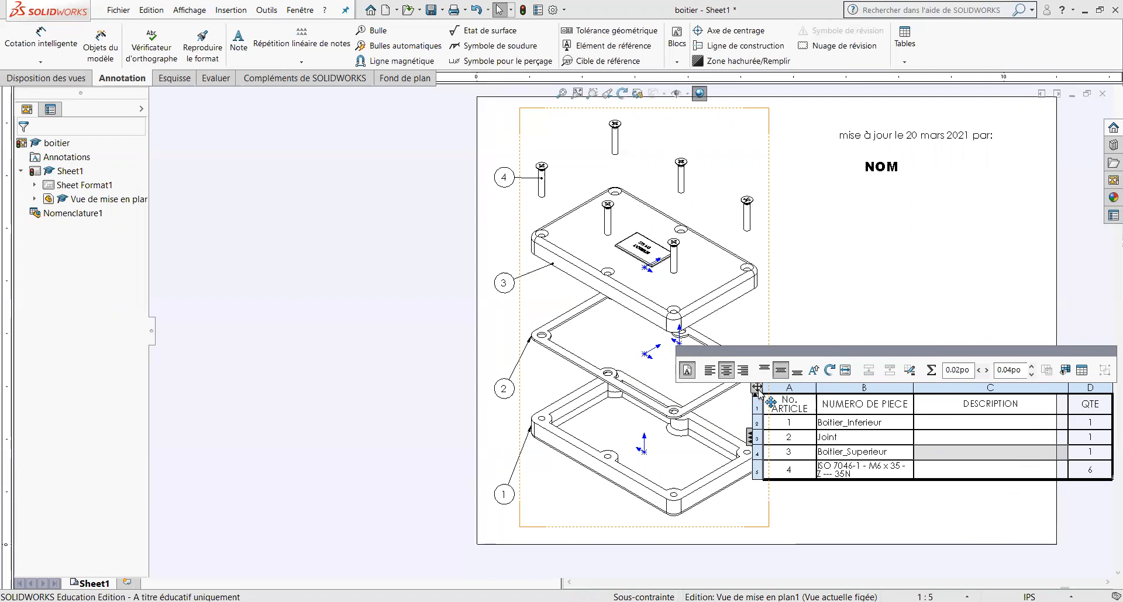
# Set the text of the whole bill of materials table to font size 11
pyautogui.click(771, 405)
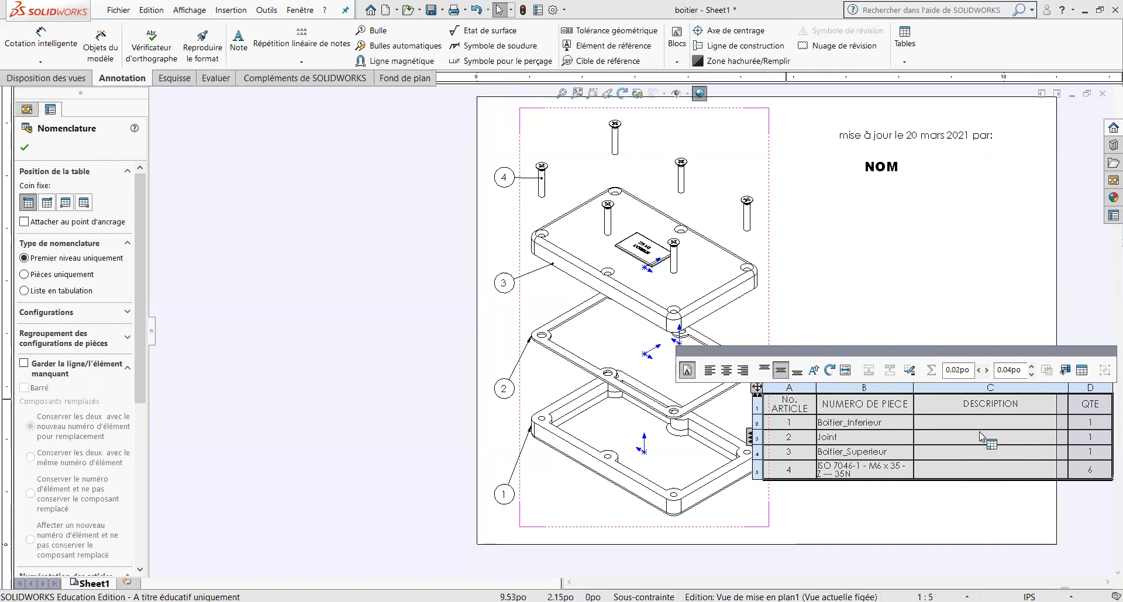
pyautogui.click(687, 371)
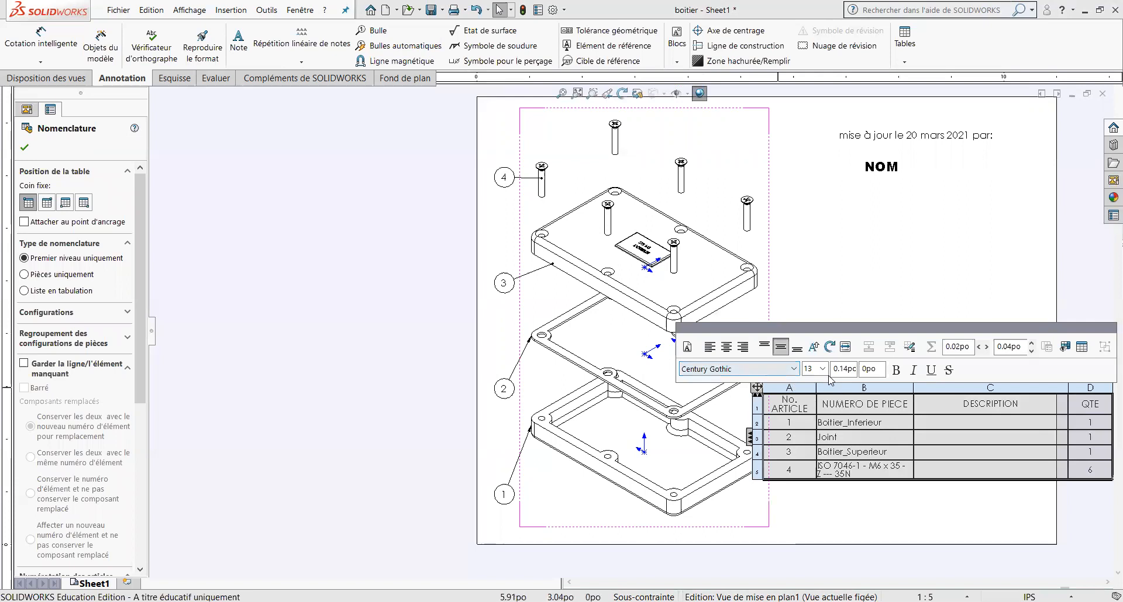
pyautogui.click(822, 369)
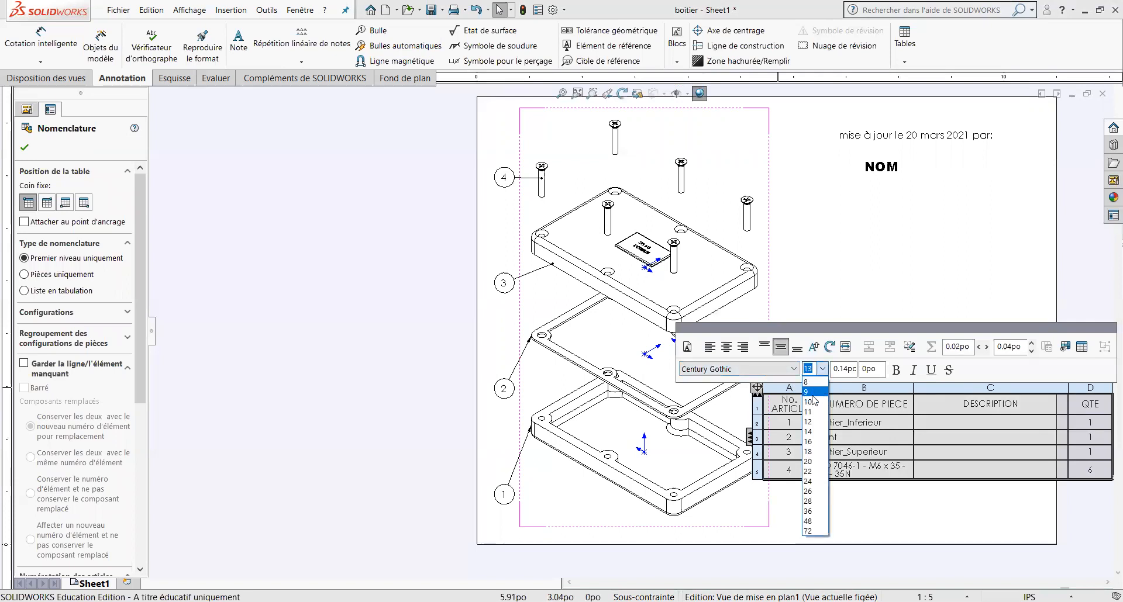
pyautogui.click(812, 413)
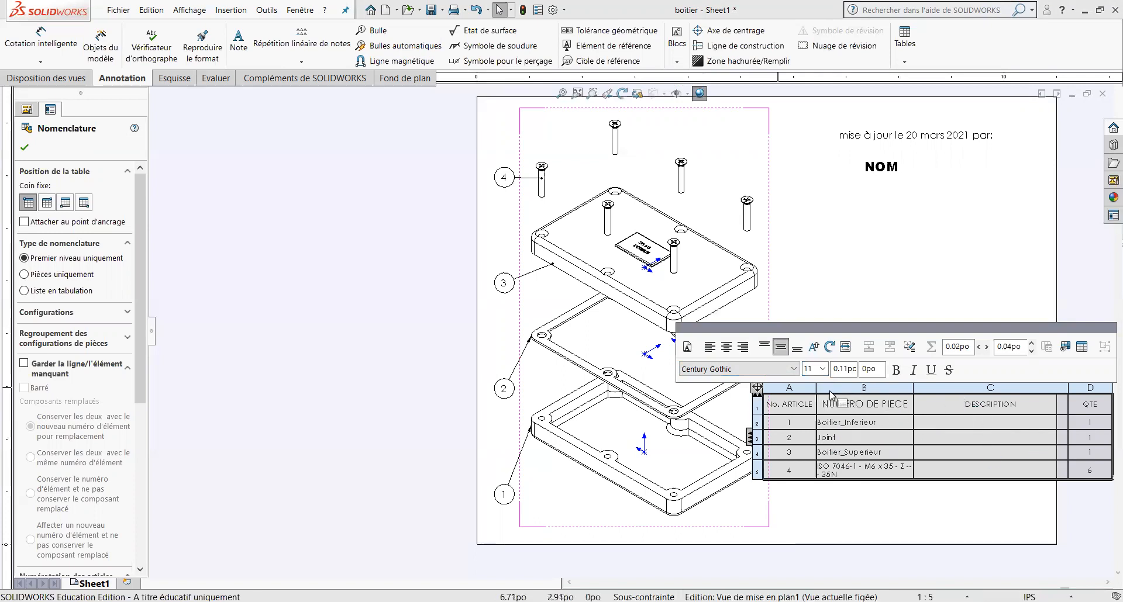
pyautogui.click(863, 502)
# Narrow the DESCRIPTION column to fit the table within the sheet and move the table down into the sheet's lower right corner area
pyautogui.moveTo(1068, 408); pyautogui.dragTo(988, 414)
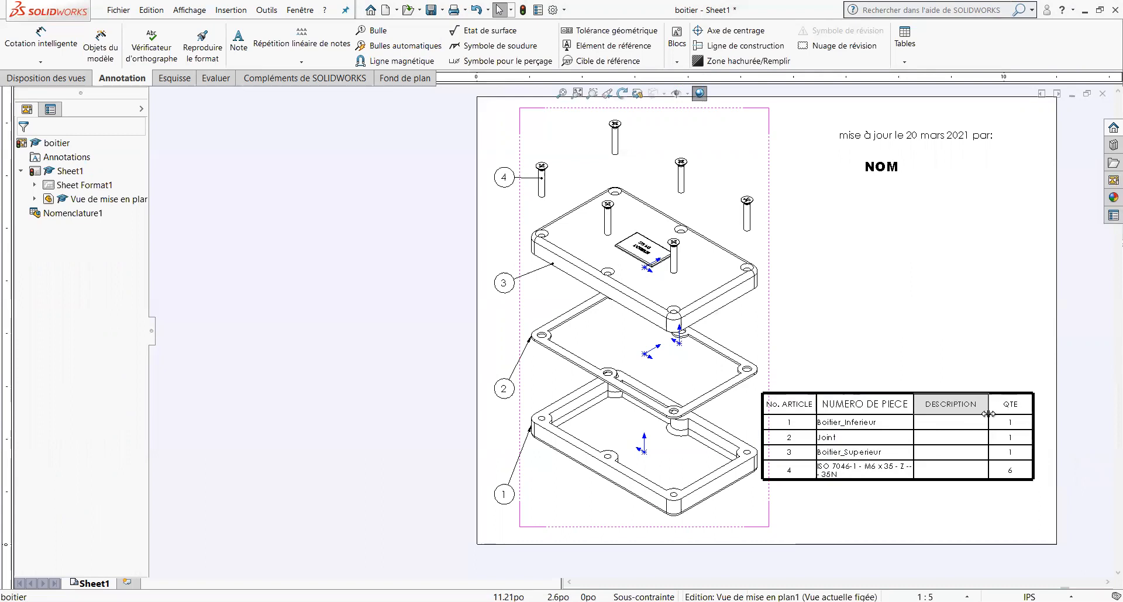
pyautogui.click(775, 409)
pyautogui.moveTo(758, 391); pyautogui.dragTo(767, 440)
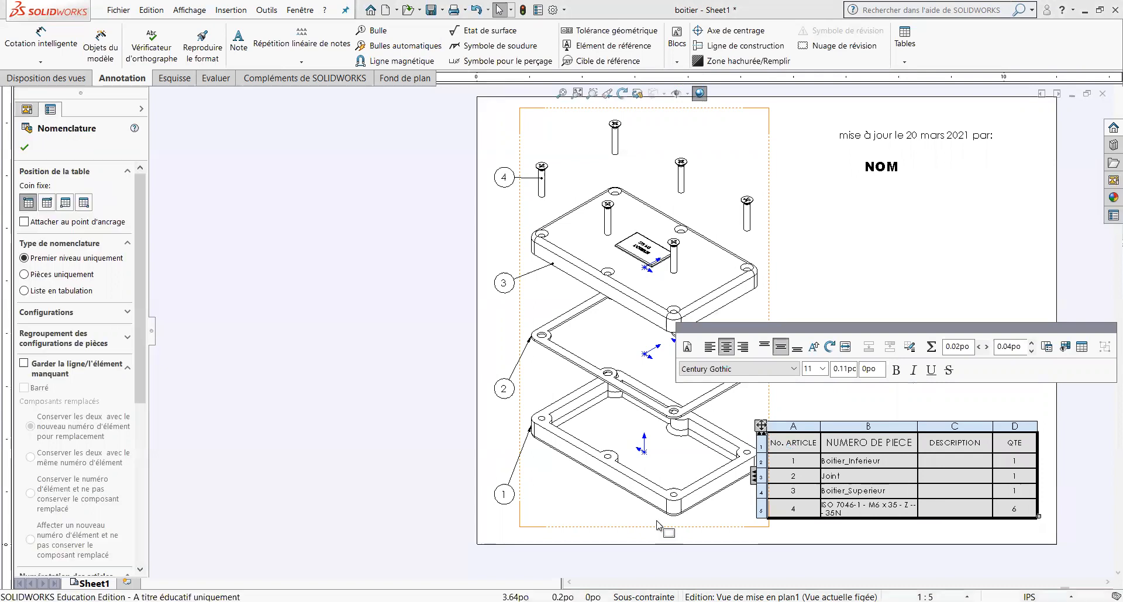
pyautogui.click(26, 149)
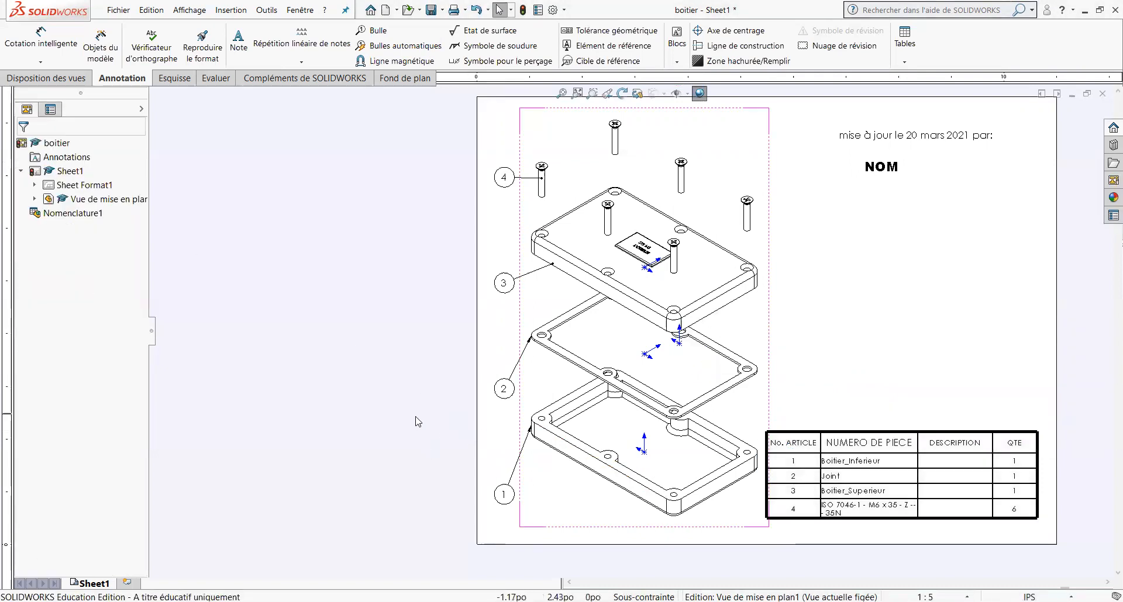